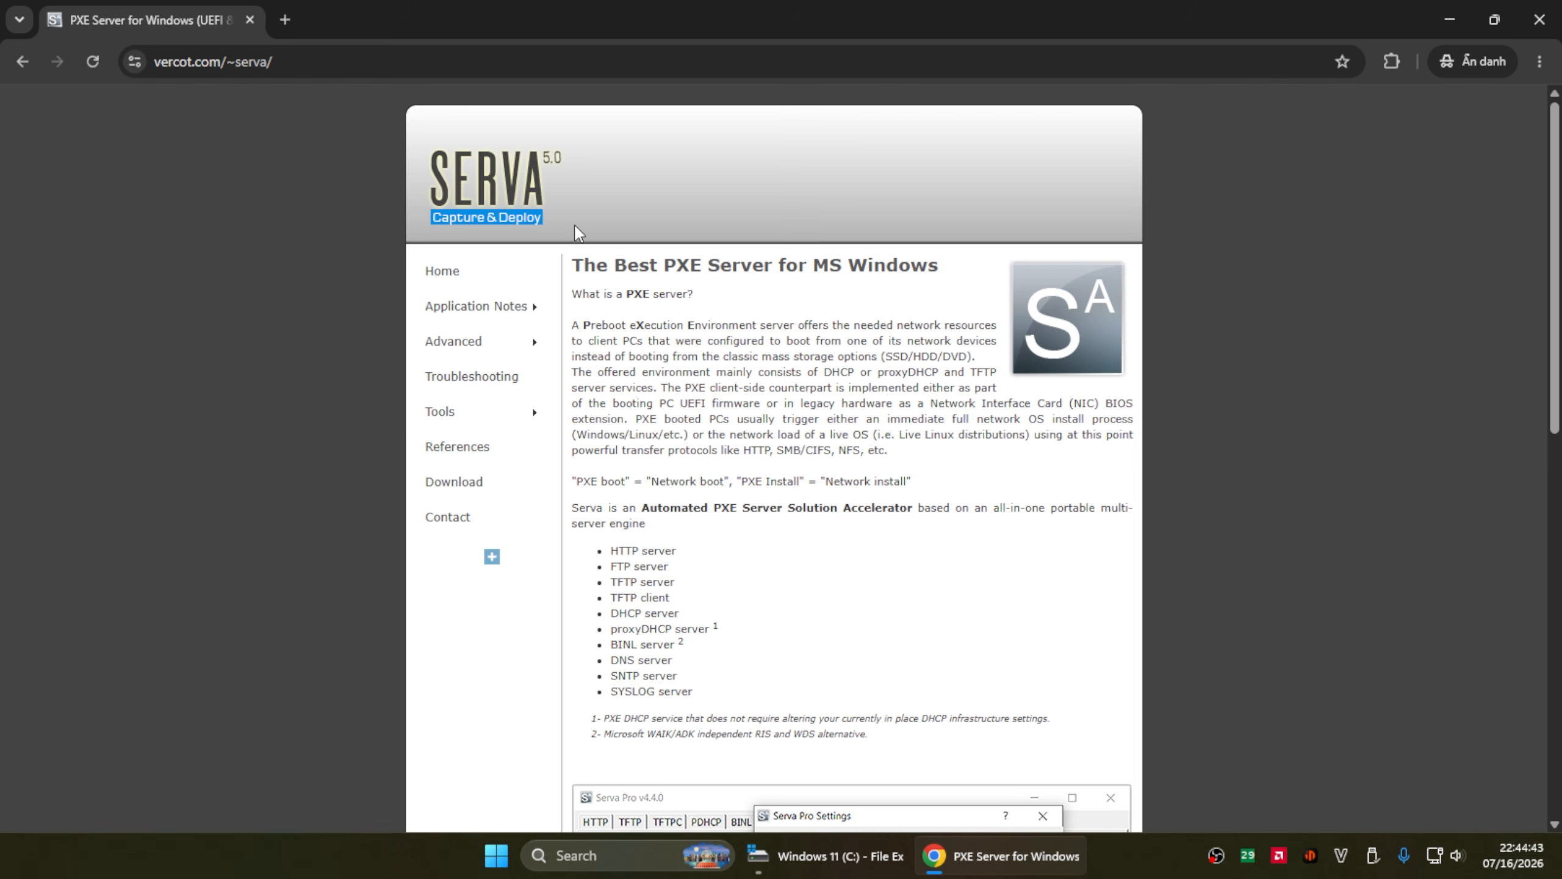
- Start downloading Serva Community v5.0.0 from the vercot.com Serva download page
{"action": "left_click", "coordinate": [513, 496]}
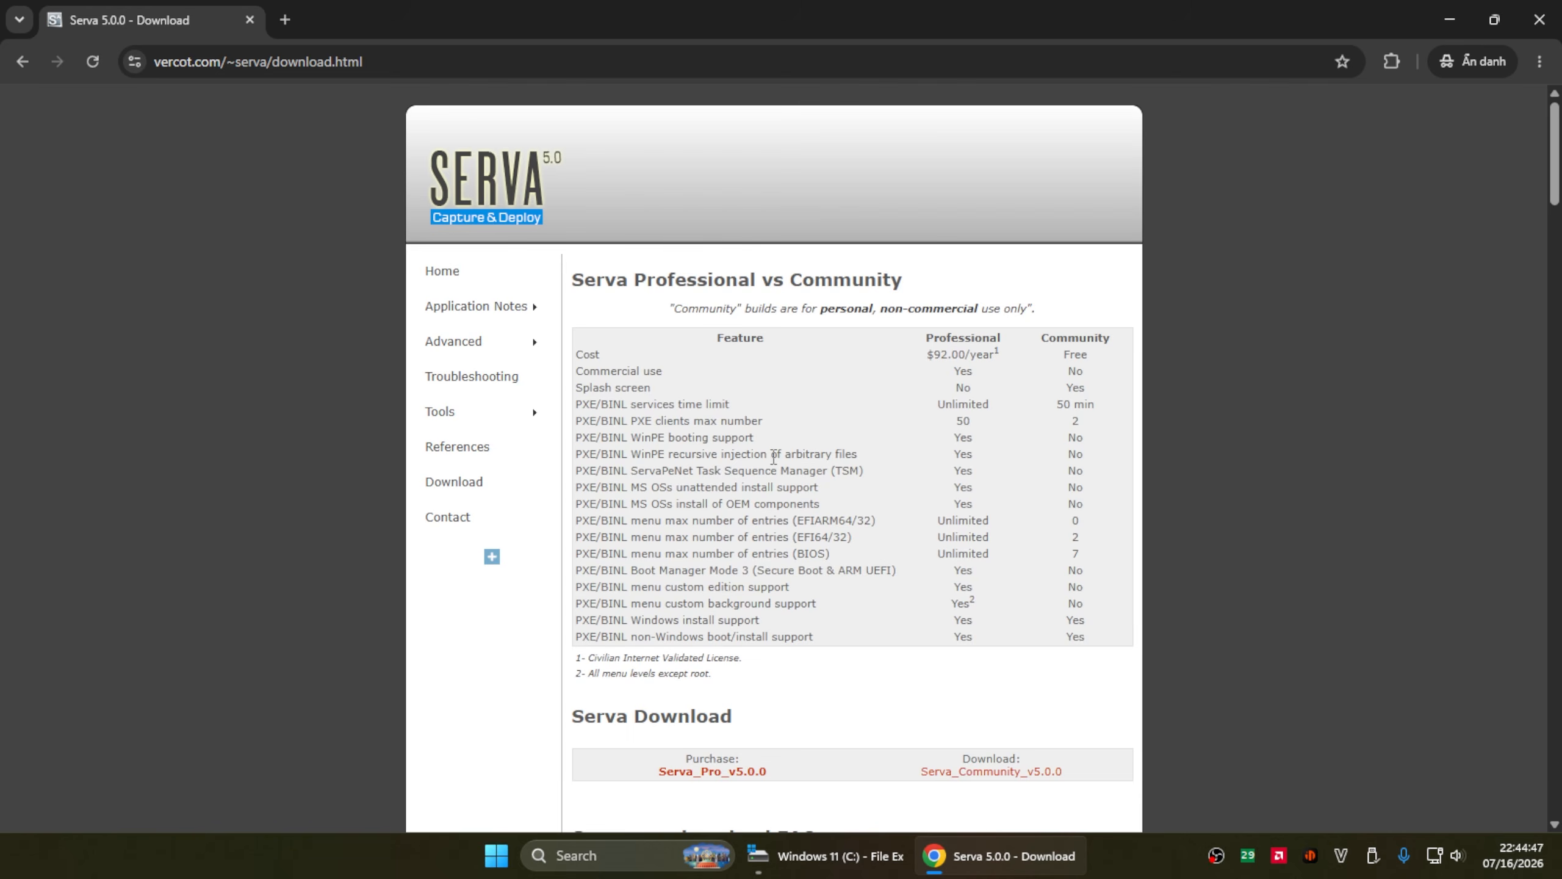
{"action": "scroll", "coordinate": [795, 471], "scroll_direction": "down", "scroll_amount": 3}
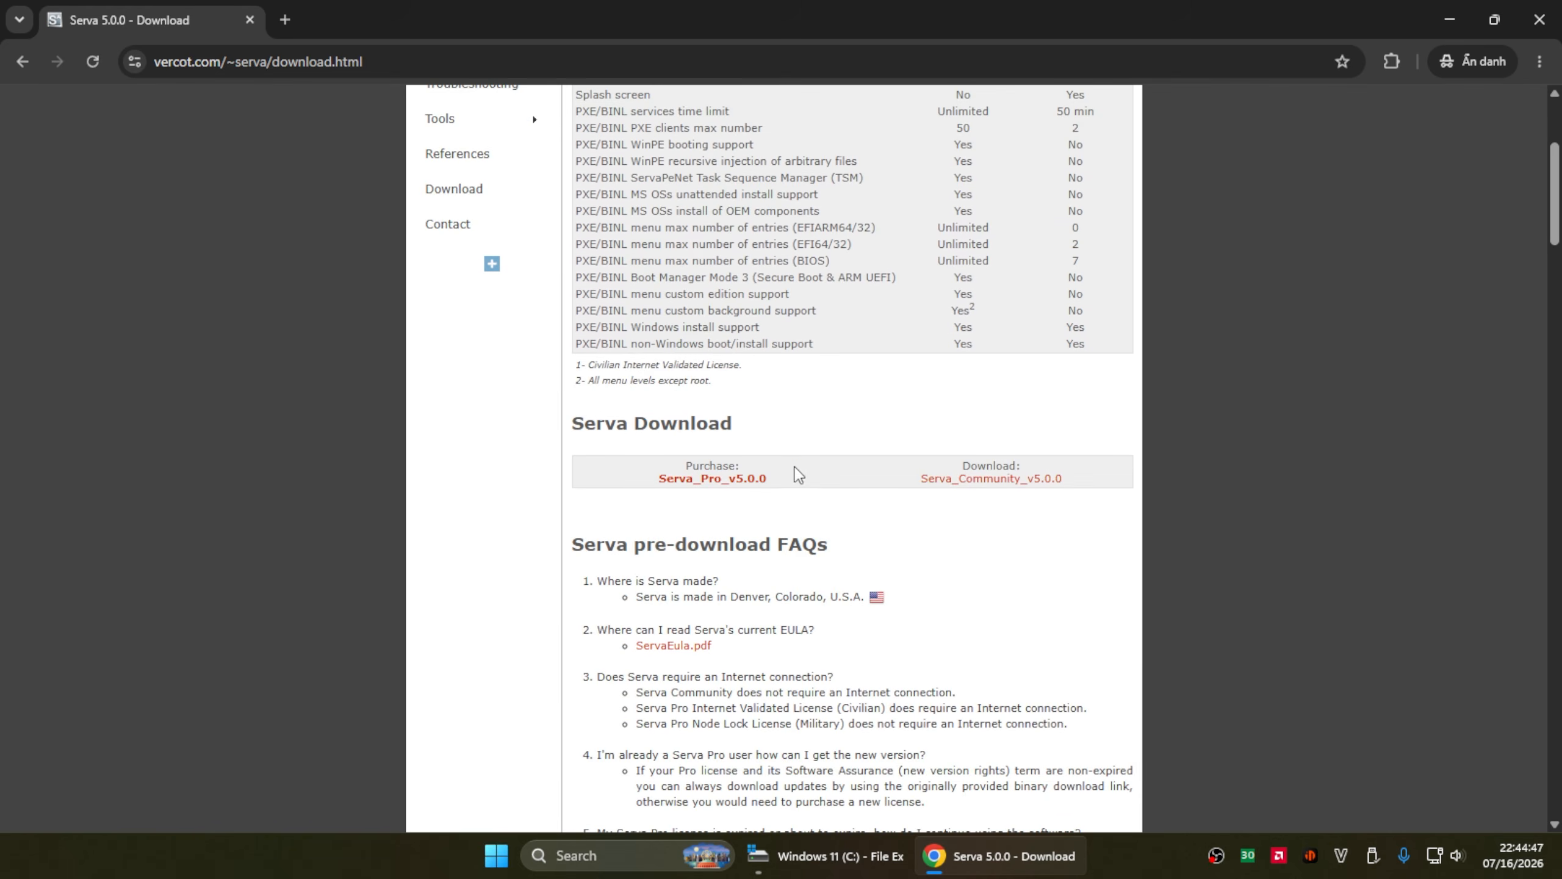
{"action": "left_click", "coordinate": [969, 479]}
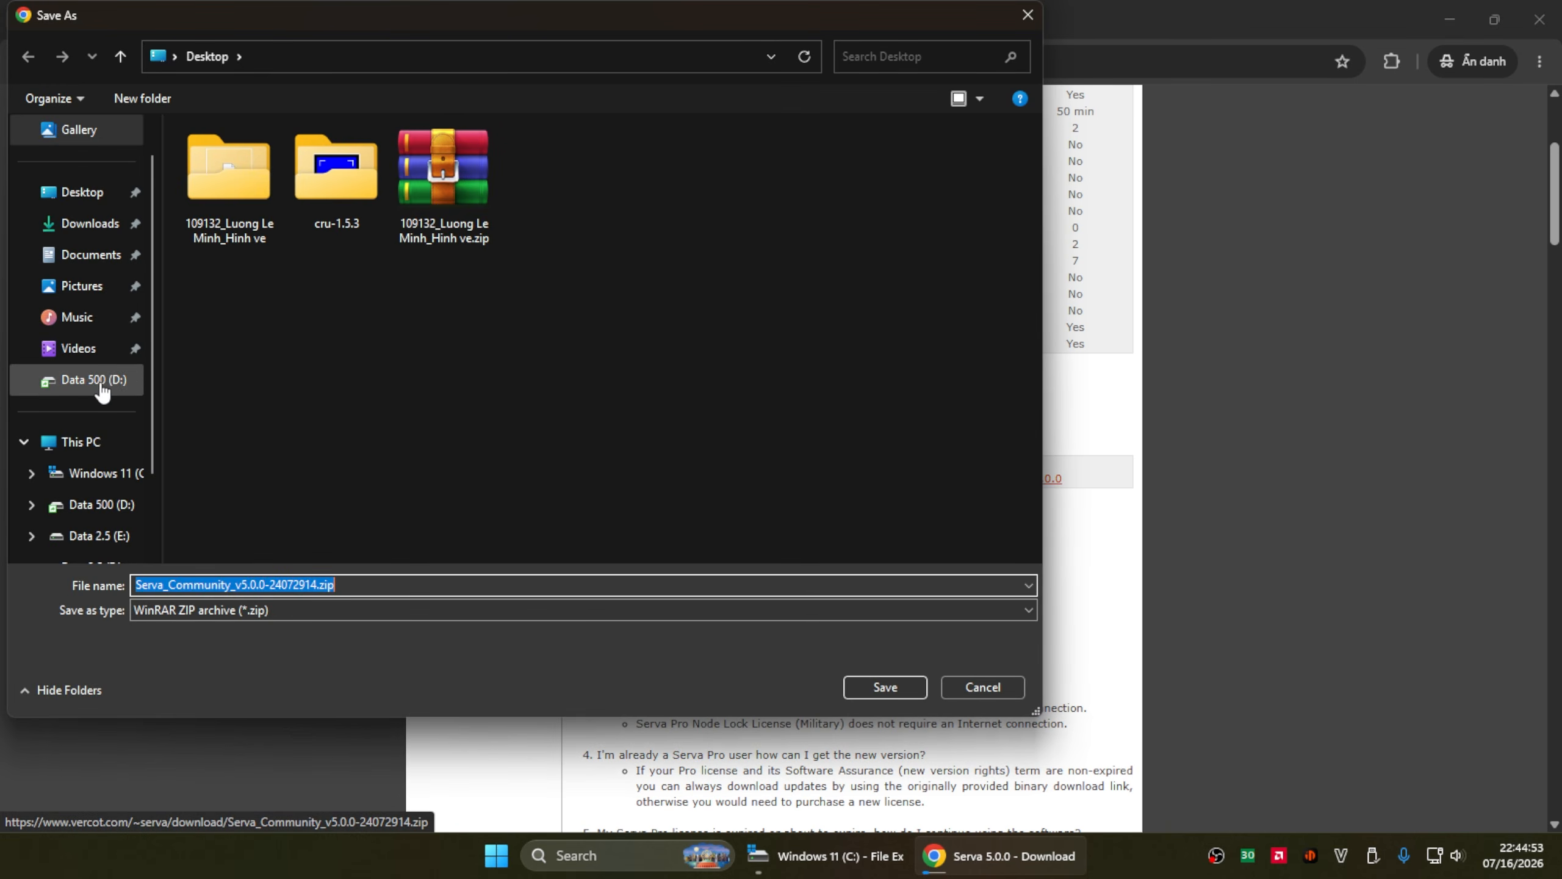
- Save the Serva zip into a new folder named video on the C: drive
{"action": "left_click", "coordinate": [88, 472]}
{"action": "left_click", "coordinate": [908, 686]}
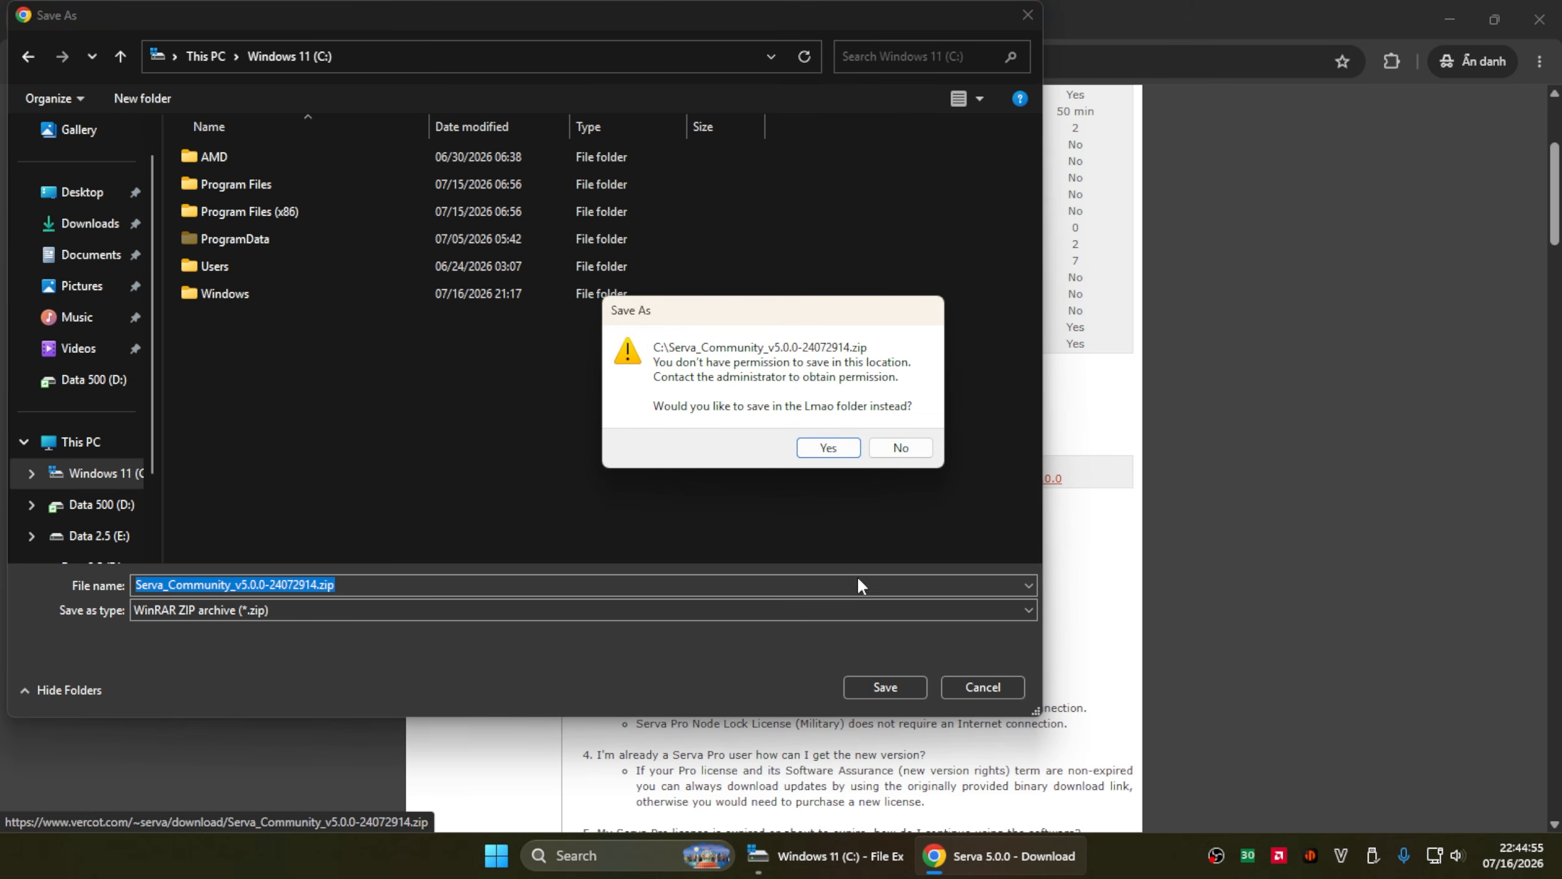
{"action": "left_click", "coordinate": [828, 448]}
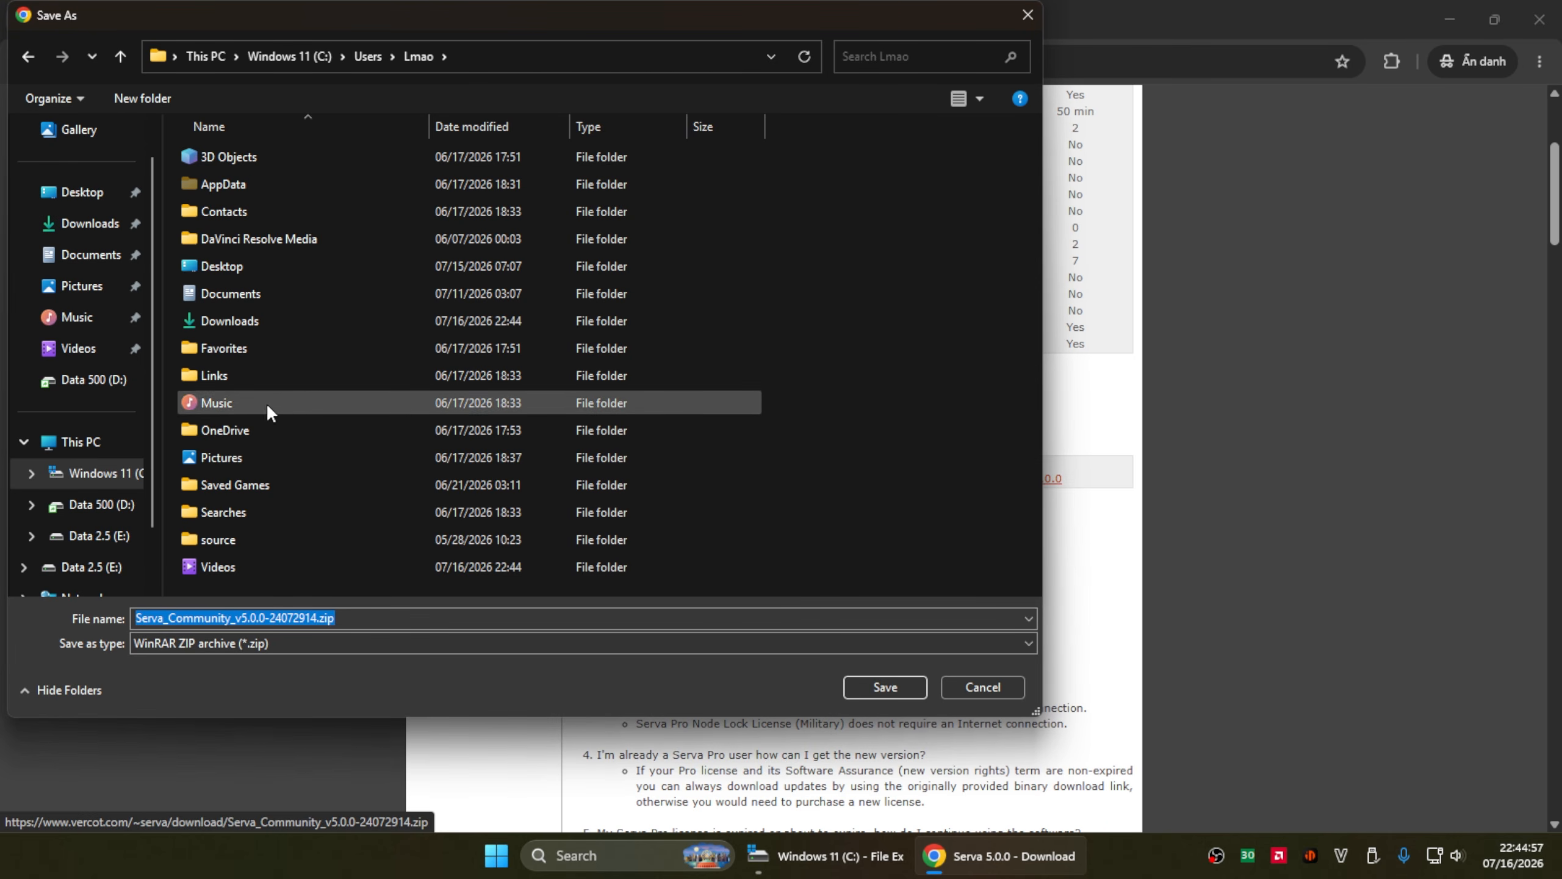
{"action": "left_click", "coordinate": [87, 472]}
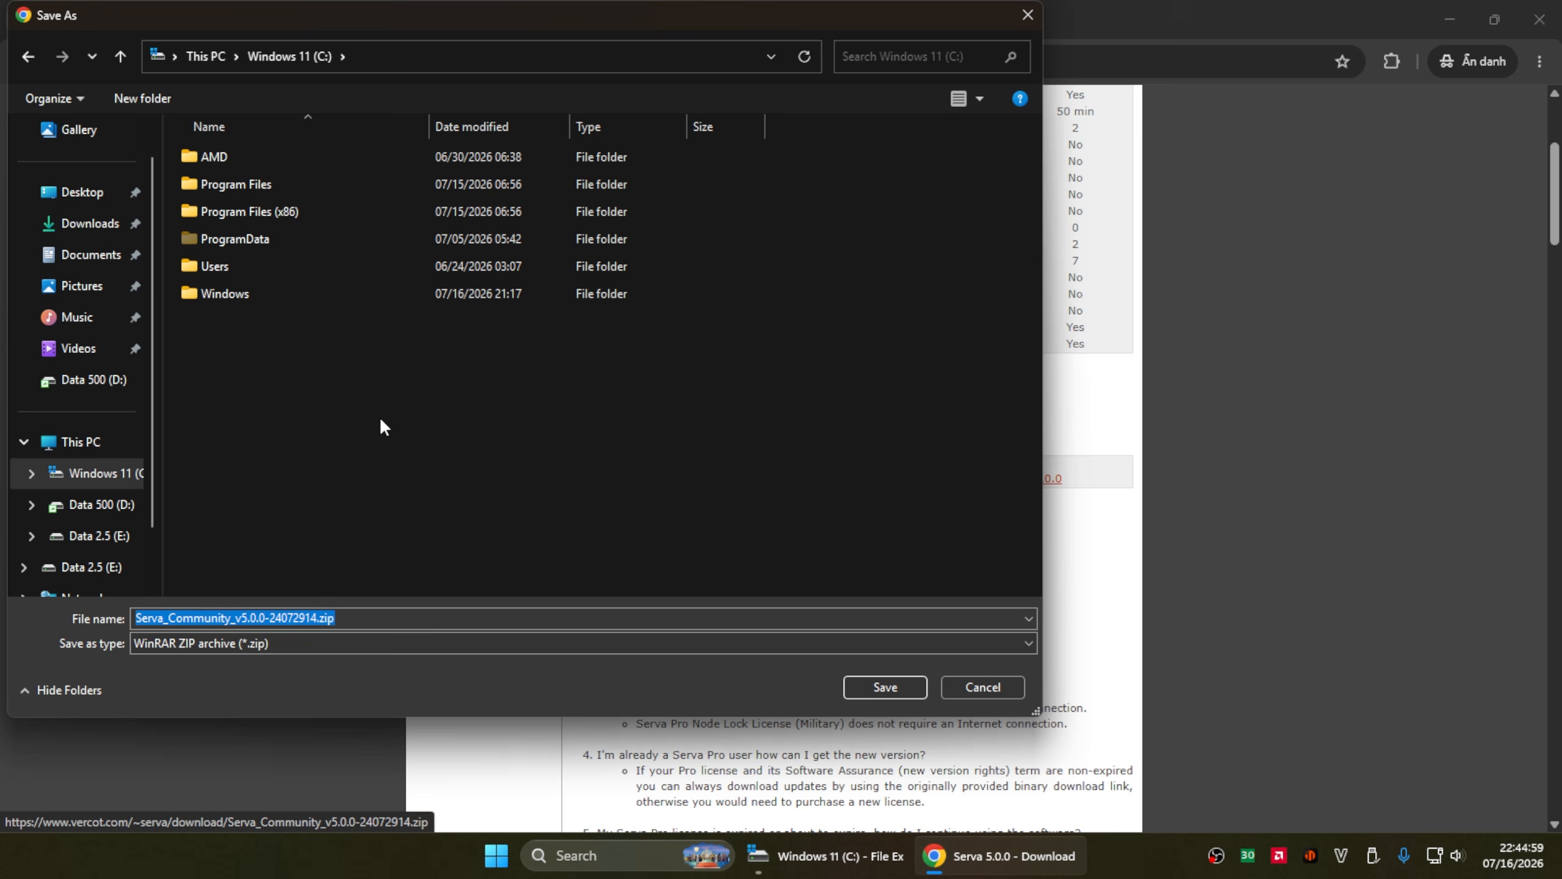
{"action": "key", "text": "ctrl+shift+n"}
{"action": "type", "text": "video"}
{"action": "key", "text": "Return"}
{"action": "key", "text": "Return"}
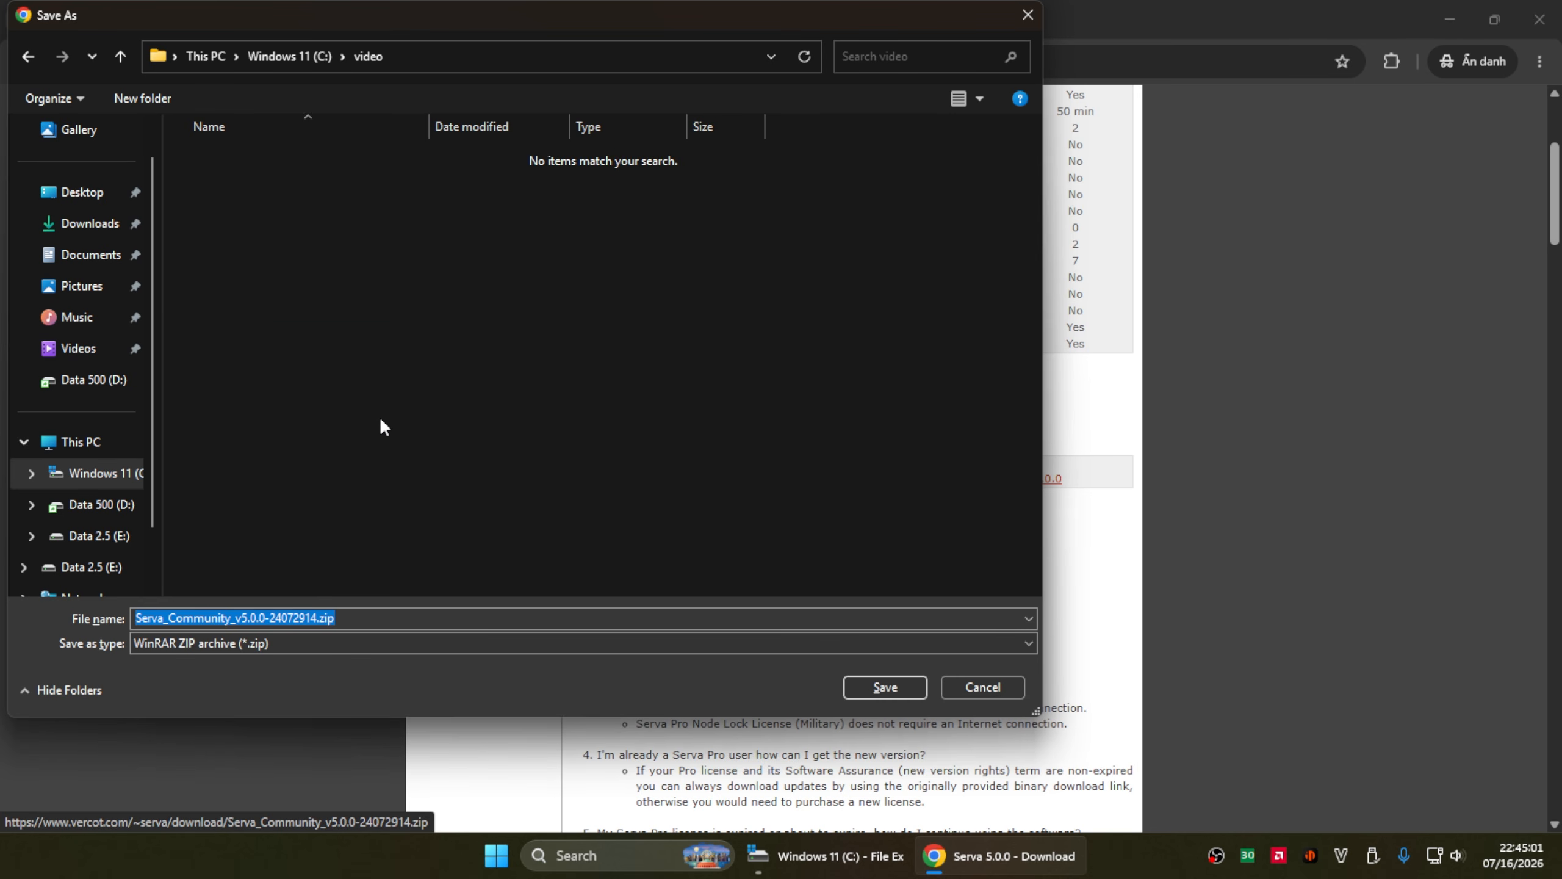
{"action": "left_click", "coordinate": [915, 693]}
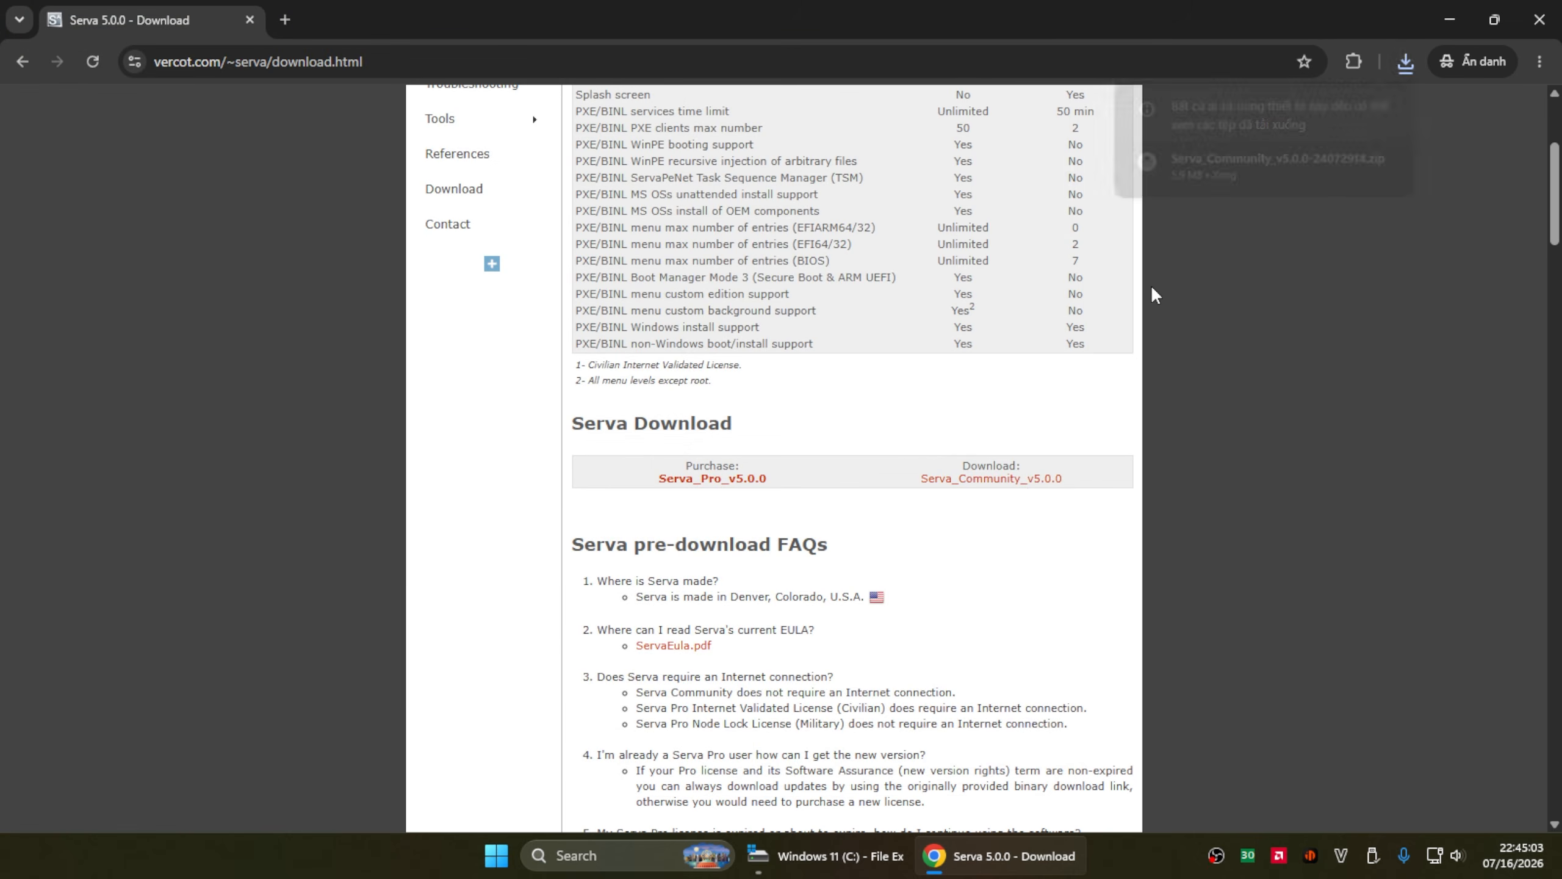
- Extract the downloaded Serva zip into its own folder with WinRAR
{"action": "left_click", "coordinate": [1352, 162]}
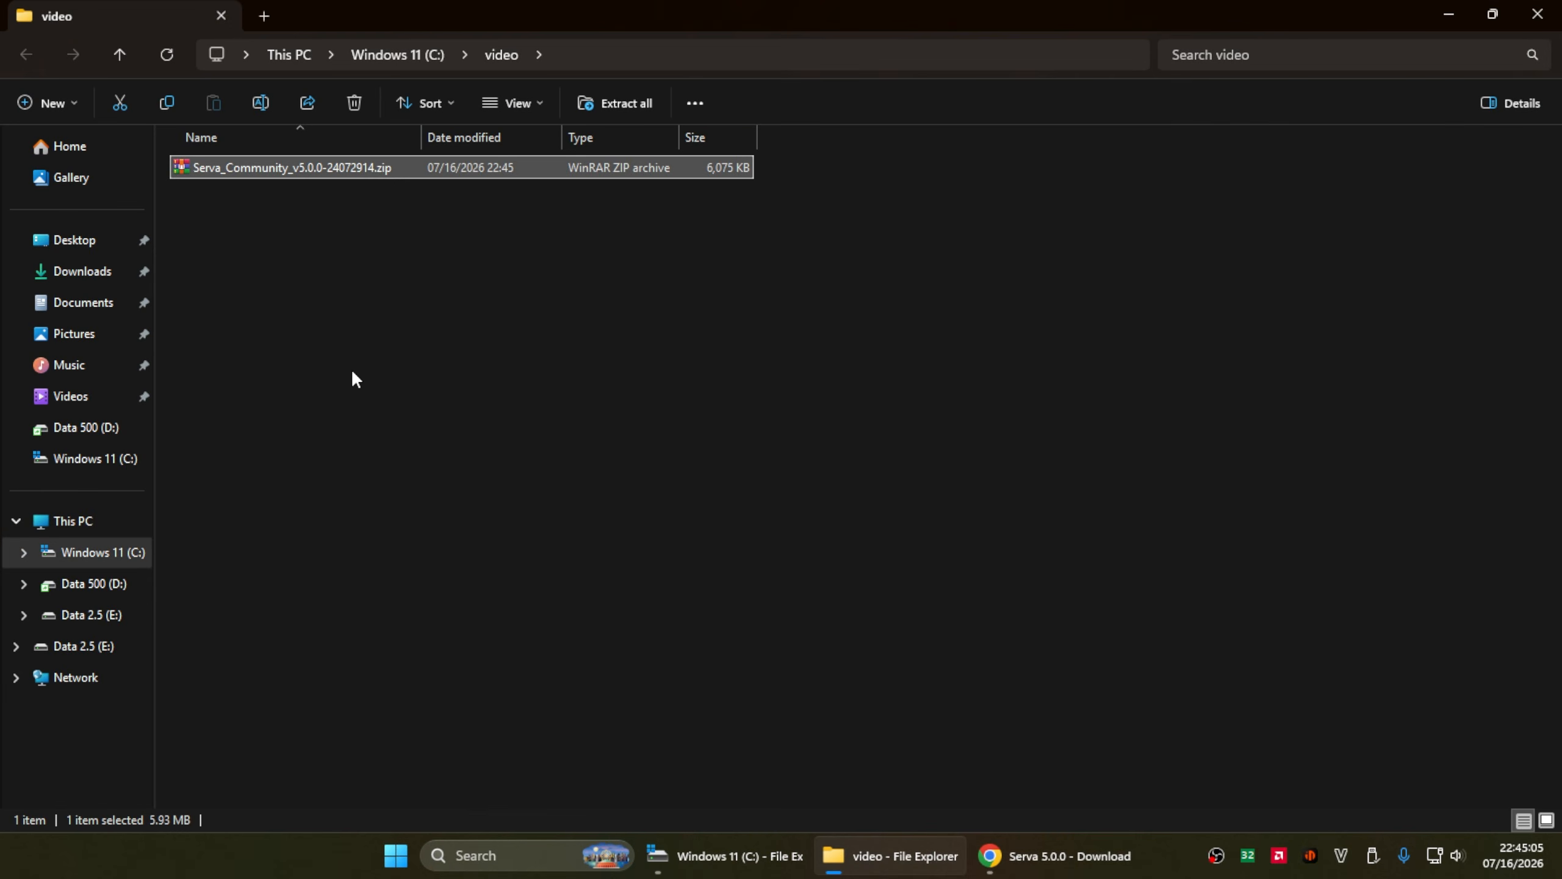
{"action": "right_click", "coordinate": [250, 163]}
{"action": "mouse_move", "coordinate": [283, 274]}
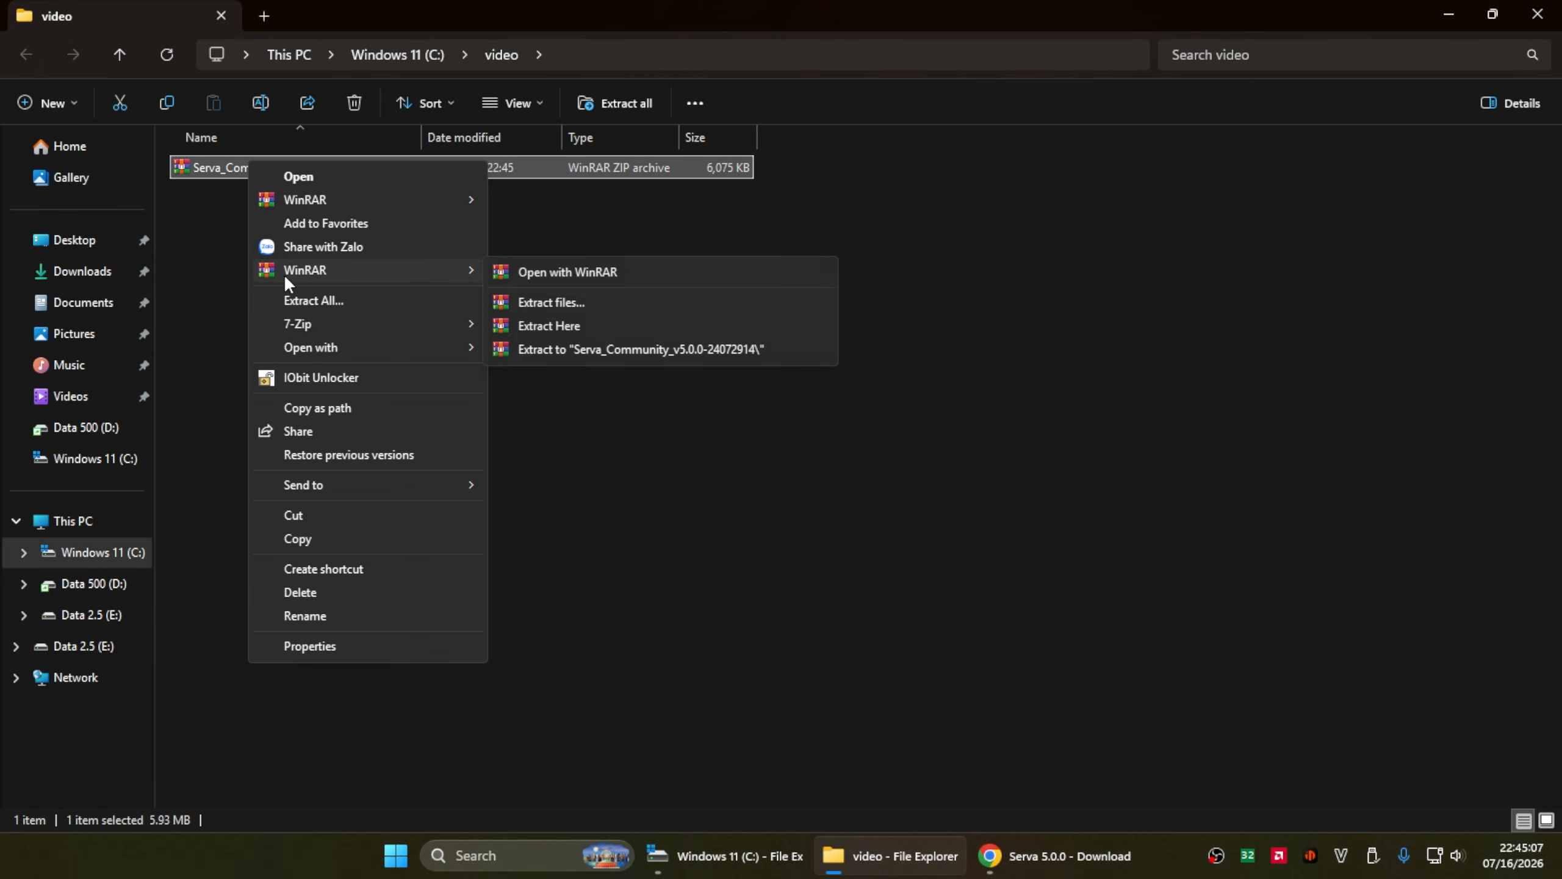
{"action": "left_click", "coordinate": [612, 356]}
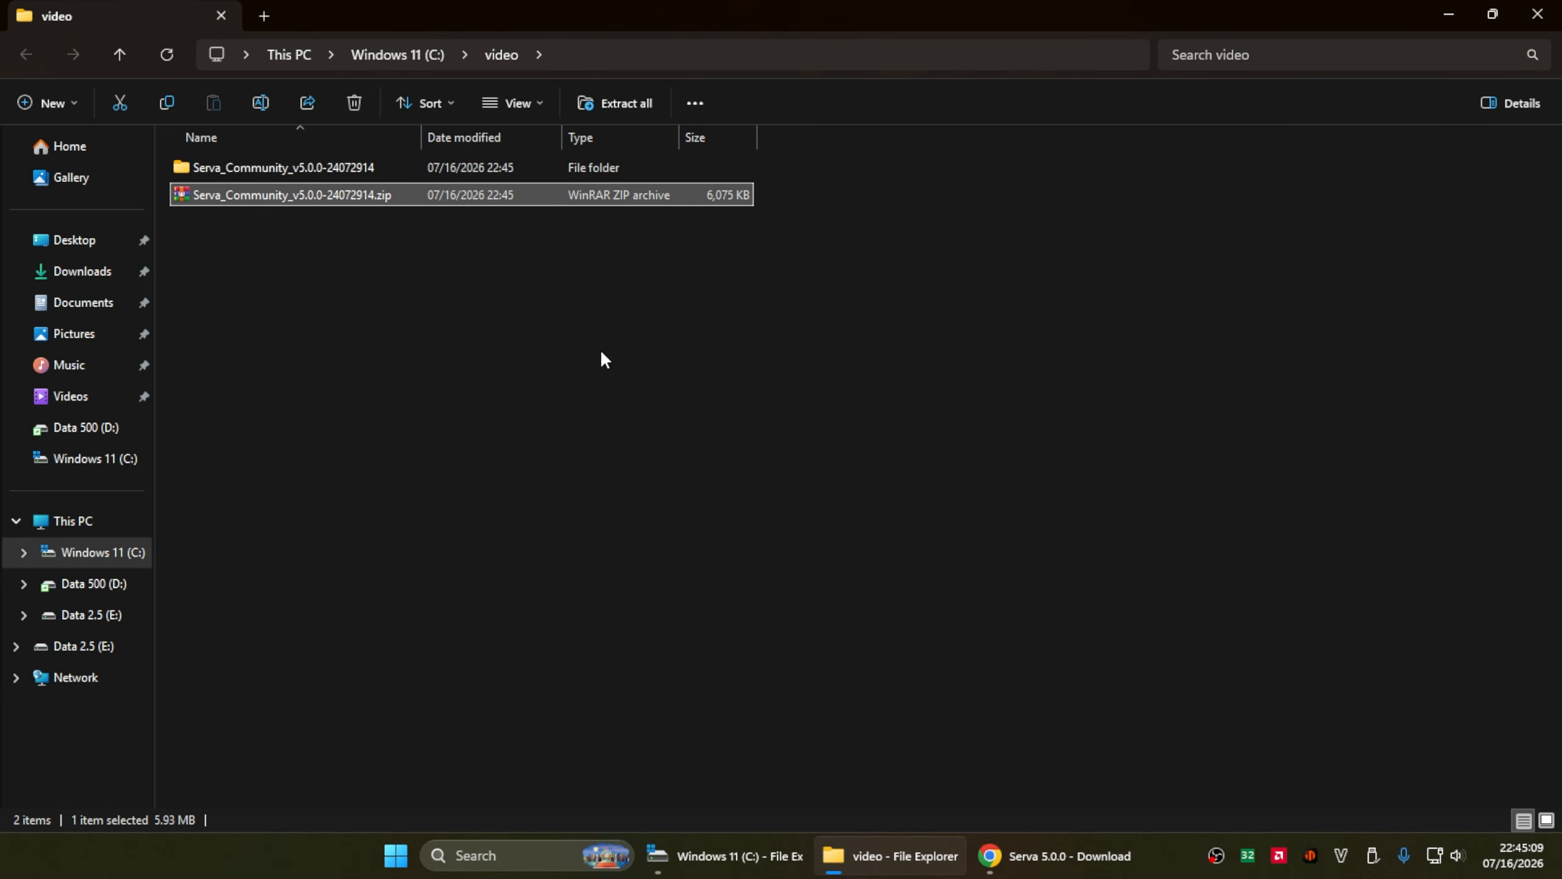
- Run Serva64.exe from the extracted folder as administrator
{"action": "double_click", "coordinate": [271, 169]}
{"action": "left_click", "coordinate": [238, 222]}
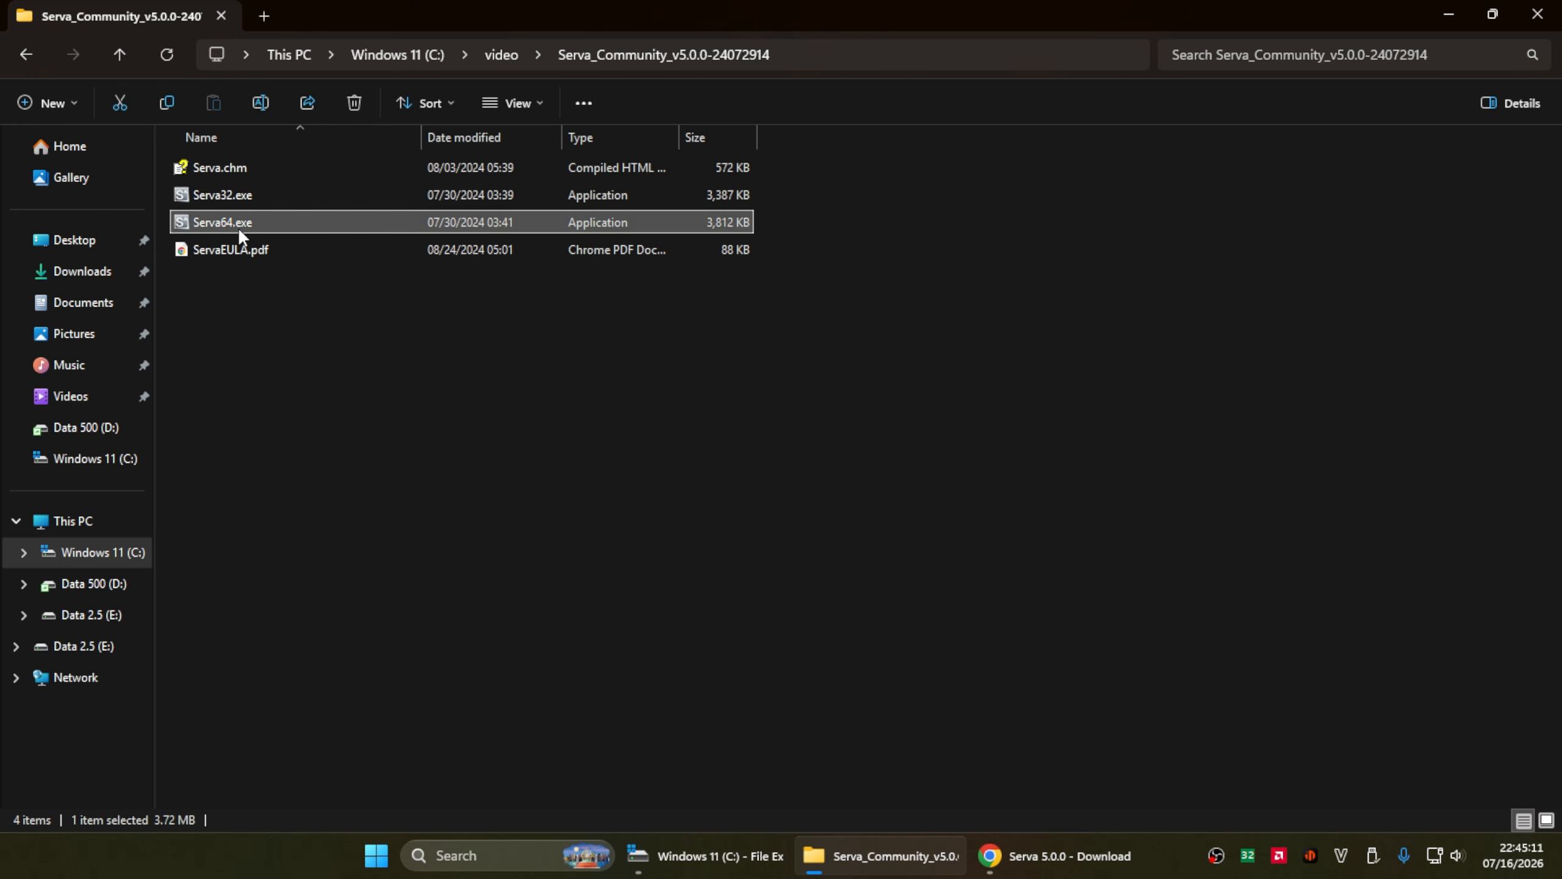
{"action": "right_click", "coordinate": [313, 217]}
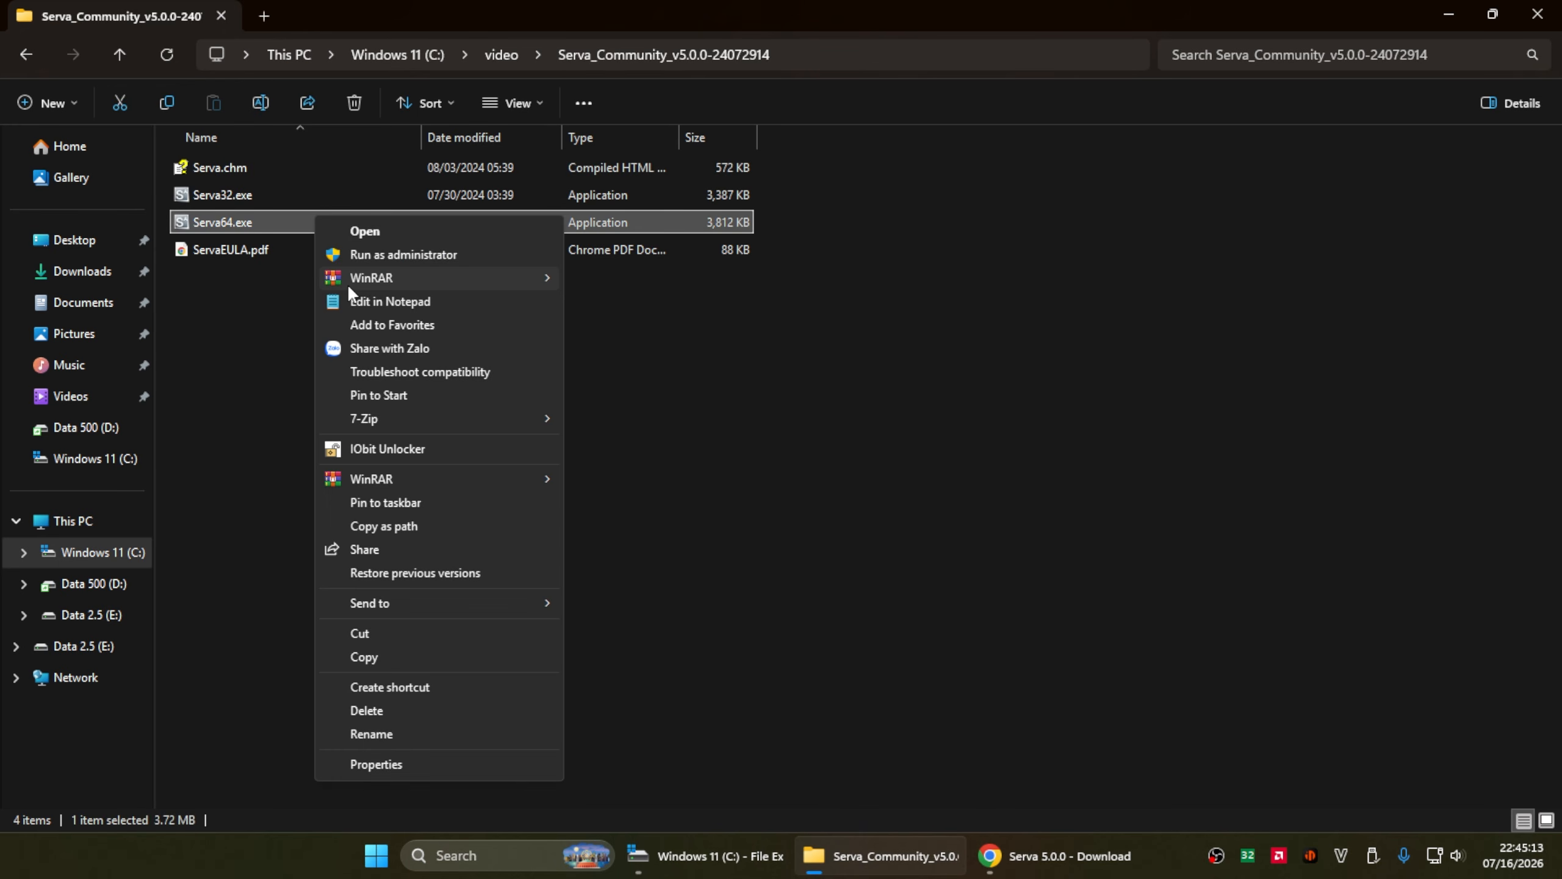
{"action": "left_click", "coordinate": [383, 254]}
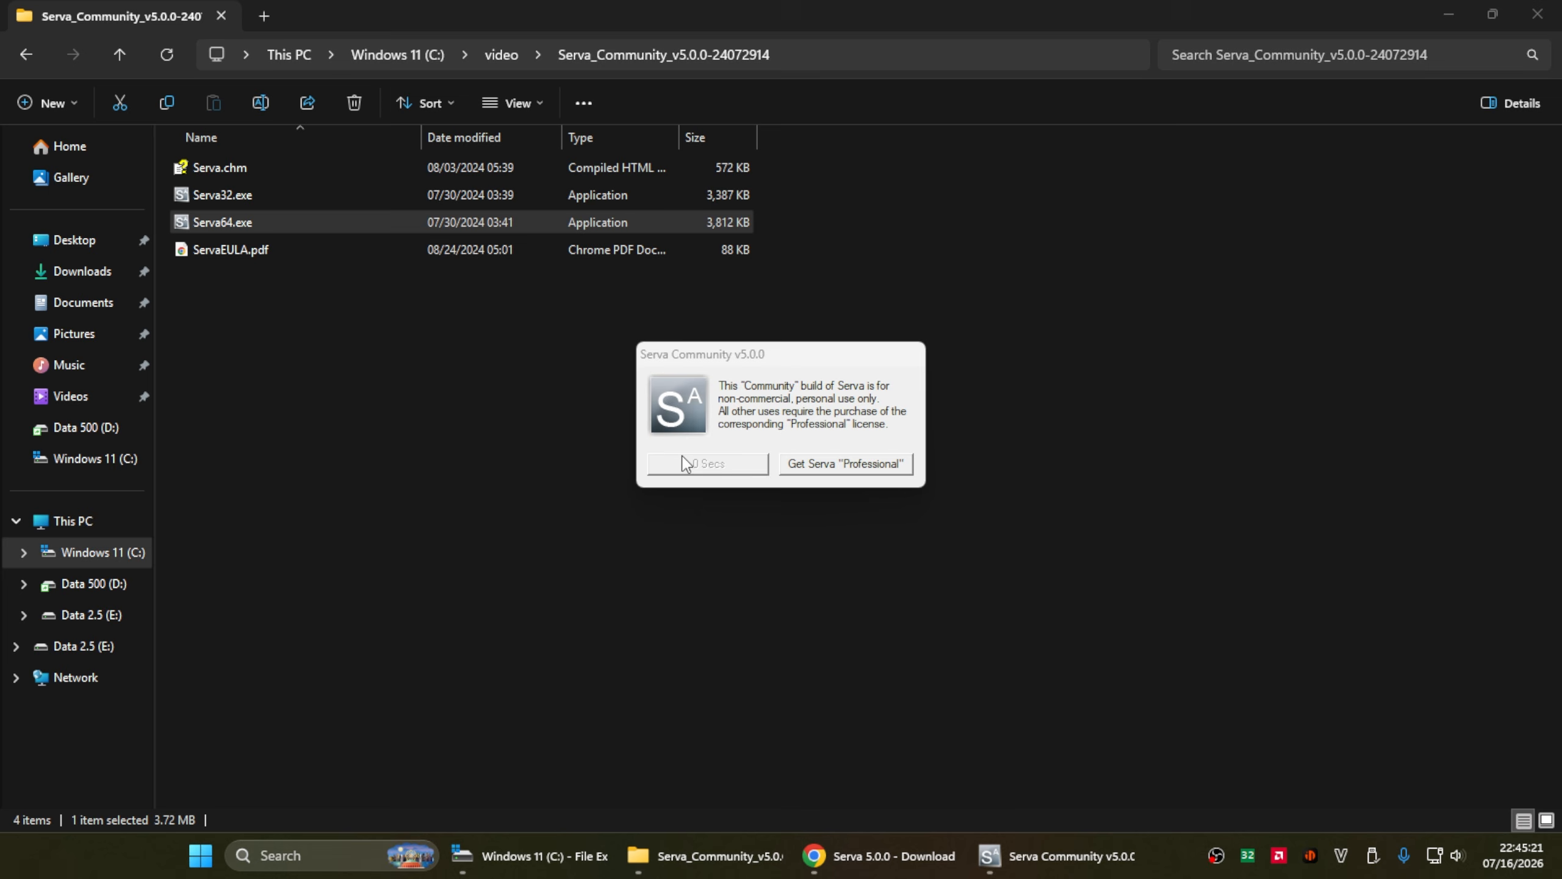
- Dismiss the Community notice, allow Serva through the firewall, and close the About information
{"action": "left_click", "coordinate": [696, 463]}
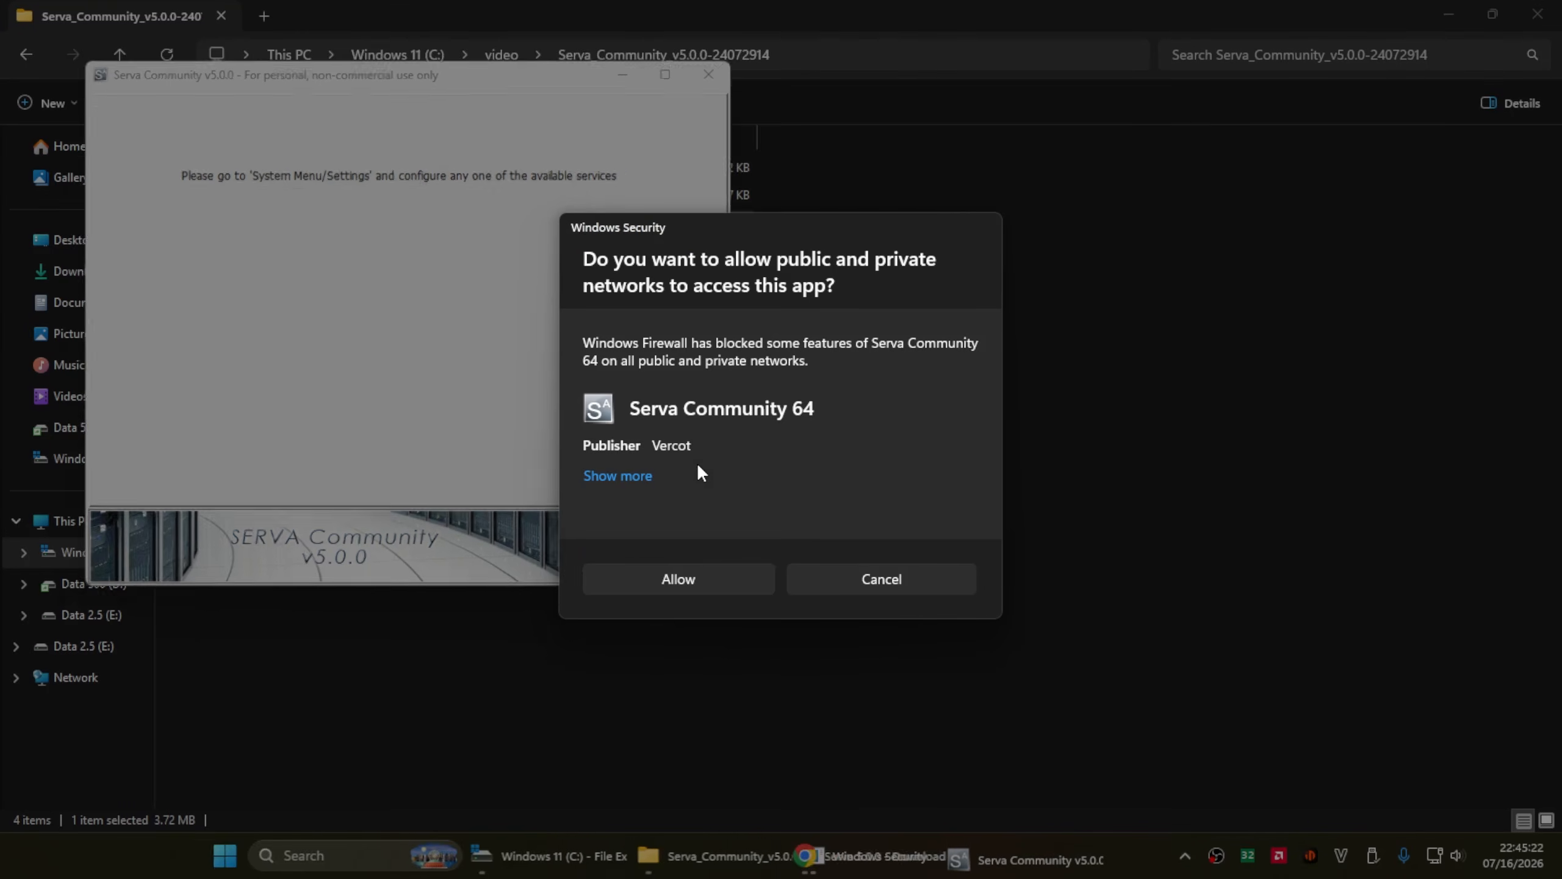
{"action": "left_click", "coordinate": [684, 573]}
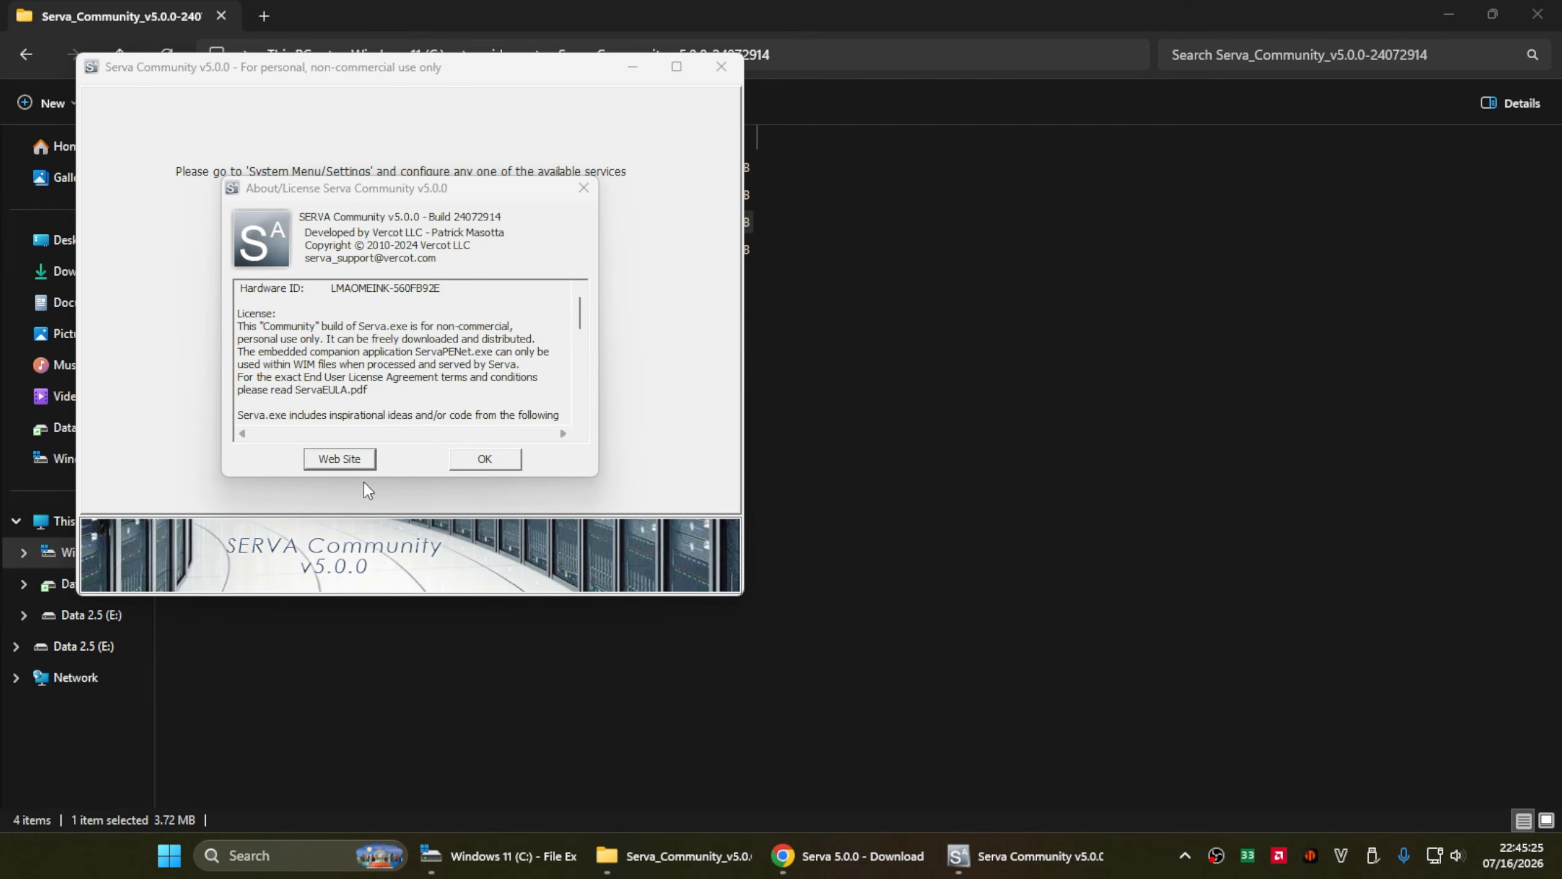
{"action": "left_click", "coordinate": [483, 460]}
{"action": "left_click_drag", "start_coordinate": [457, 72], "coordinate": [725, 136]}
- Enable the TFTP Server in Serva's settings
{"action": "left_click", "coordinate": [473, 137]}
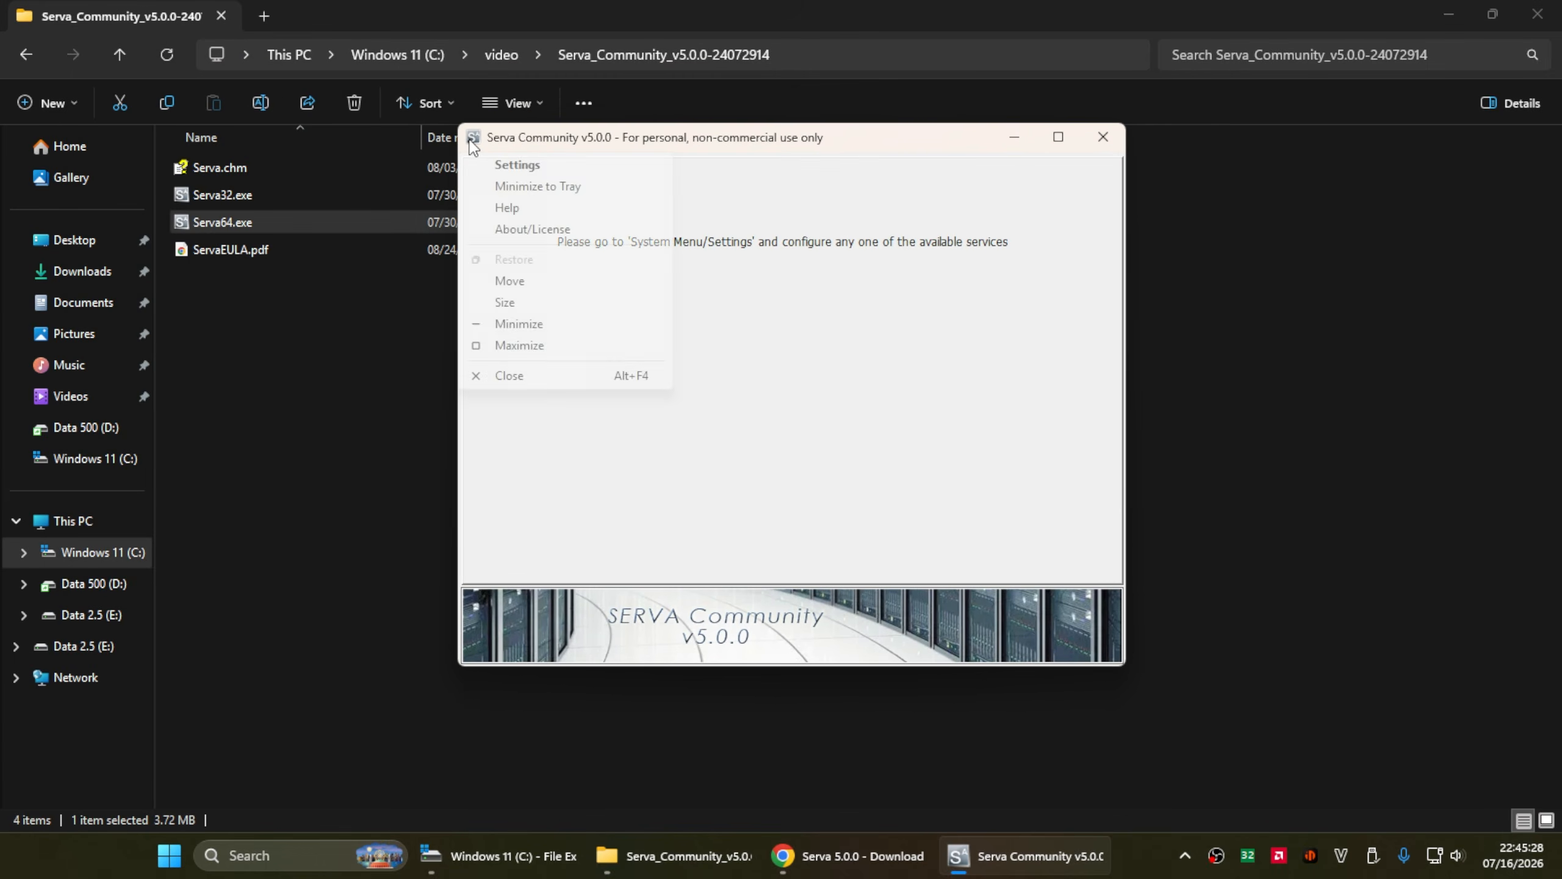
{"action": "left_click", "coordinate": [518, 166]}
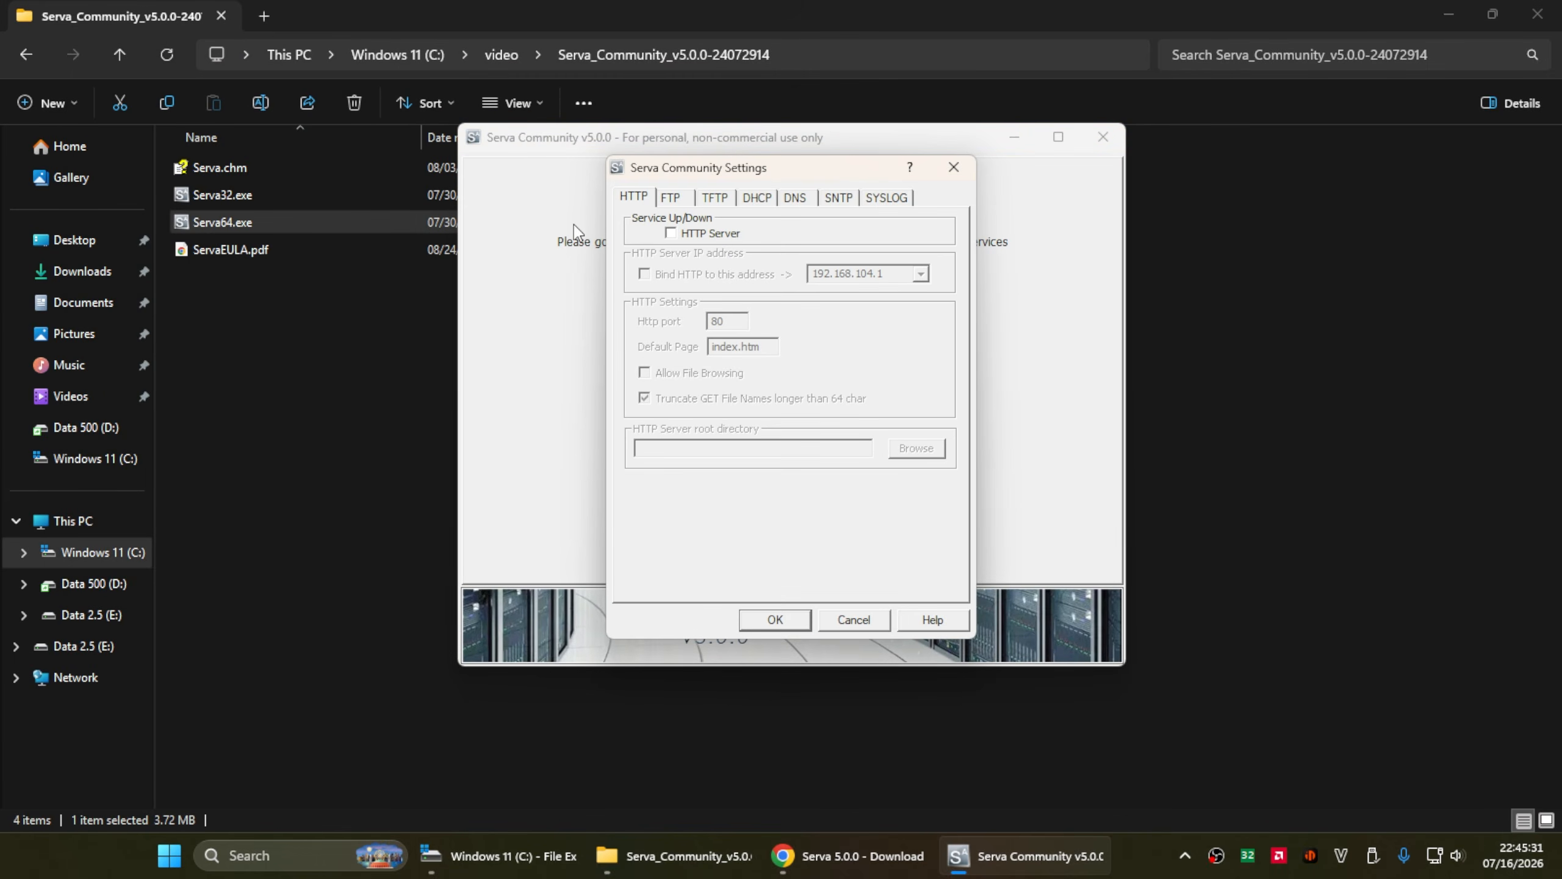
{"action": "left_click", "coordinate": [715, 198]}
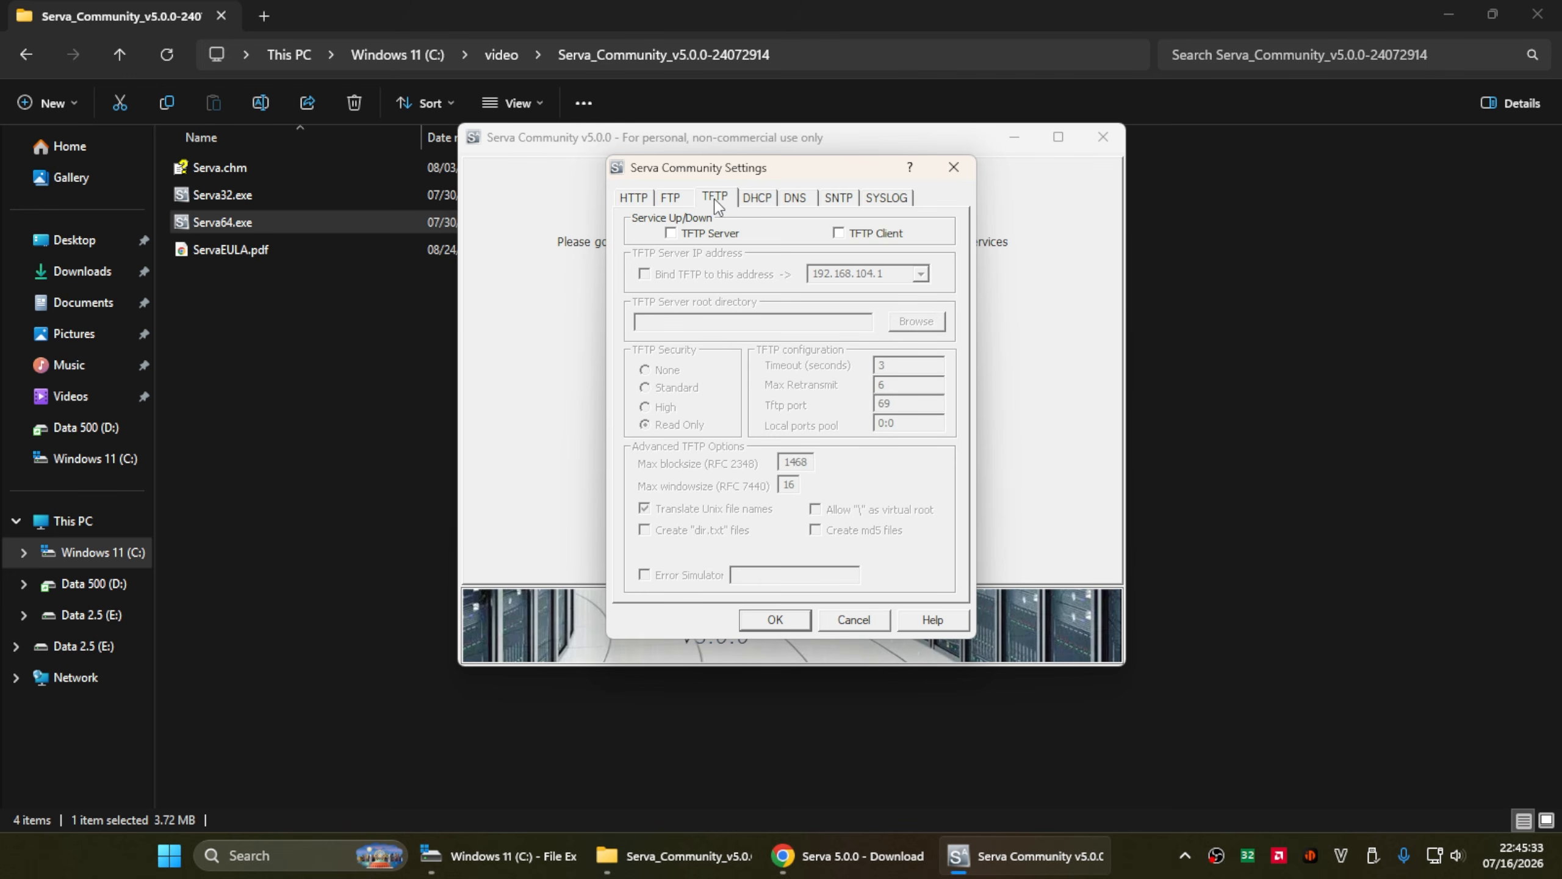
{"action": "left_click", "coordinate": [696, 237]}
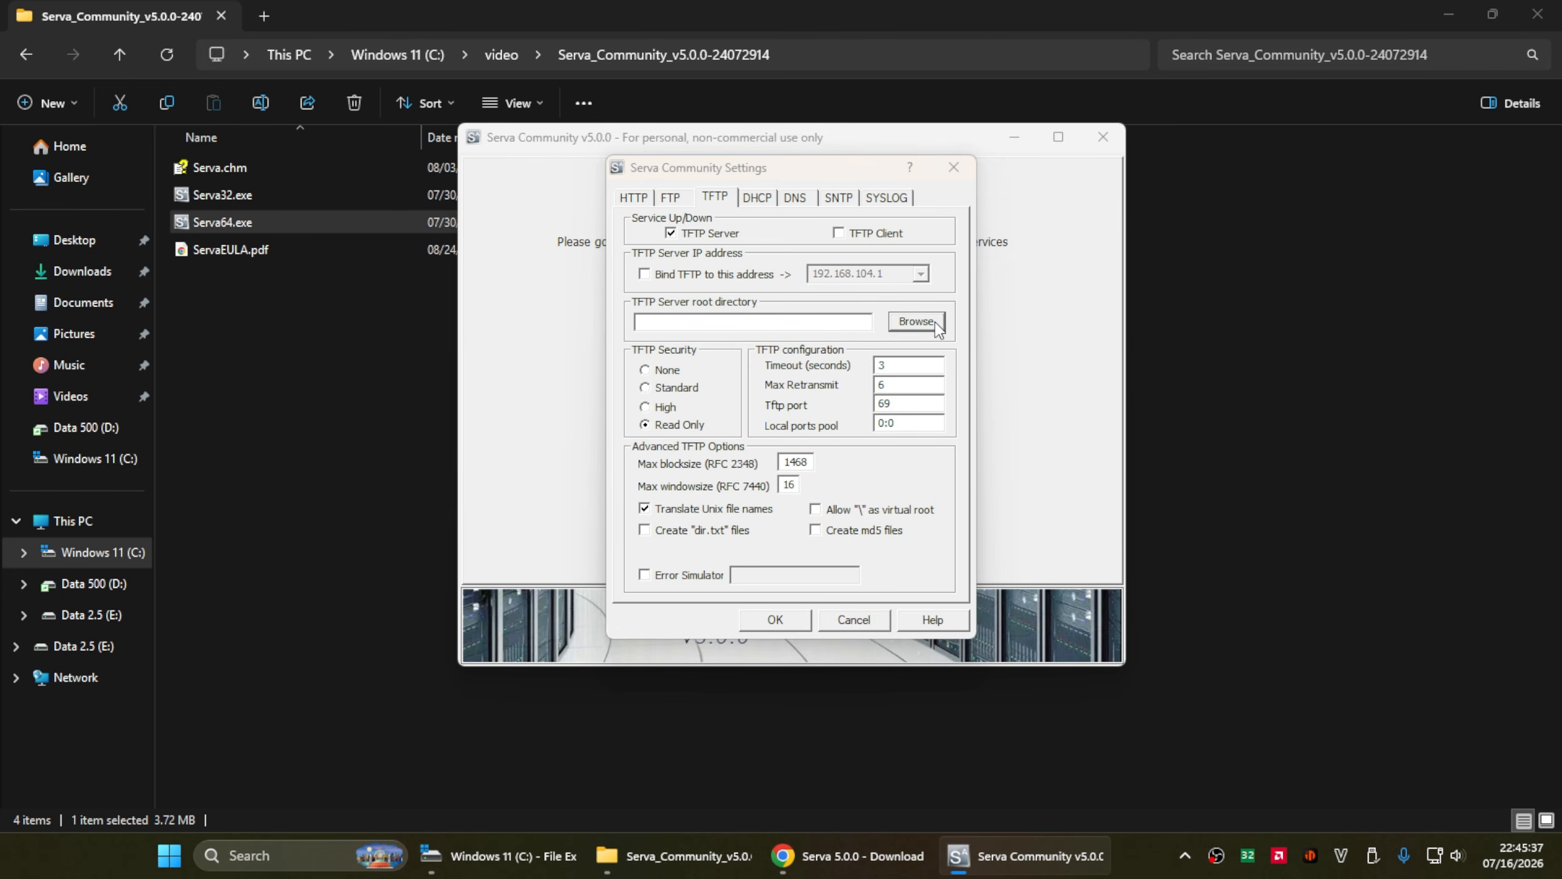
- Set the TFTP root directory to a newly created C:\PXEServer folder
{"action": "left_click", "coordinate": [916, 321]}
{"action": "left_click", "coordinate": [660, 432]}
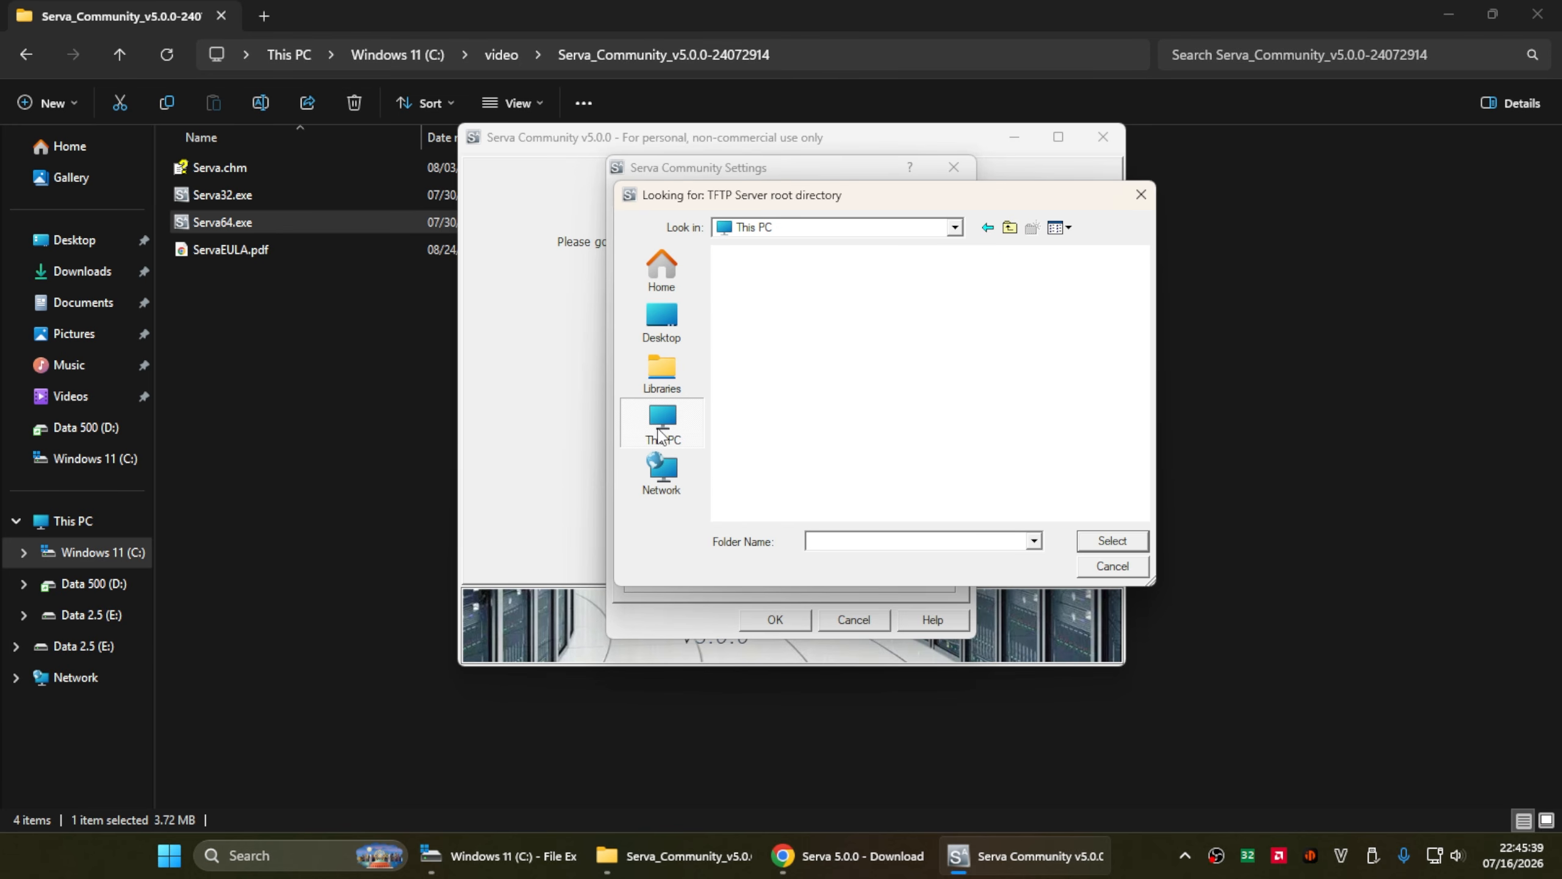
{"action": "double_click", "coordinate": [785, 305]}
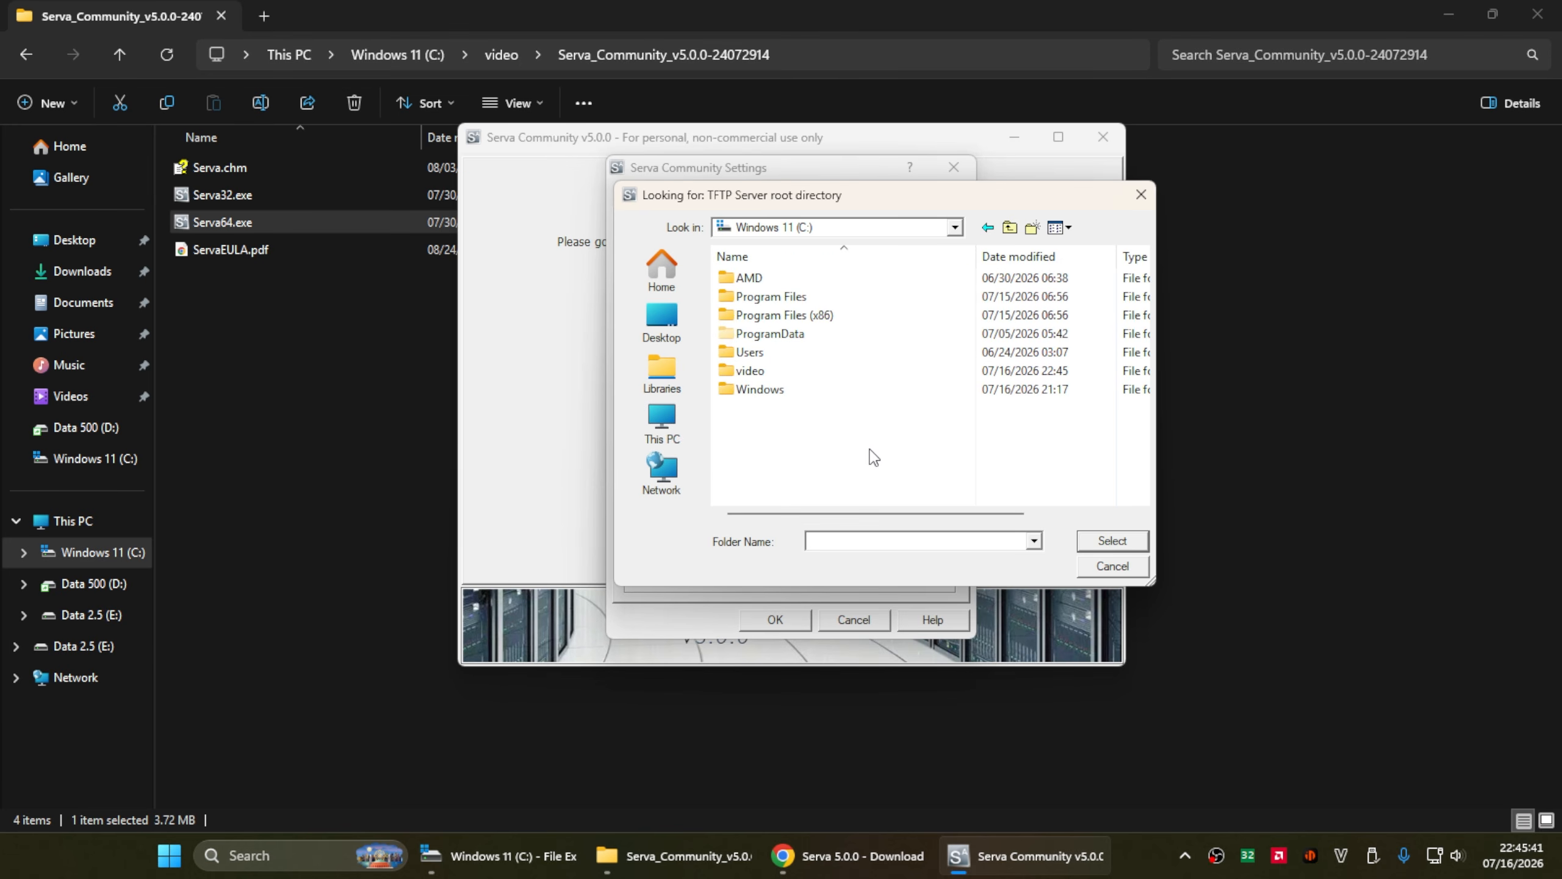
{"action": "key", "text": "ctrl+shift+n"}
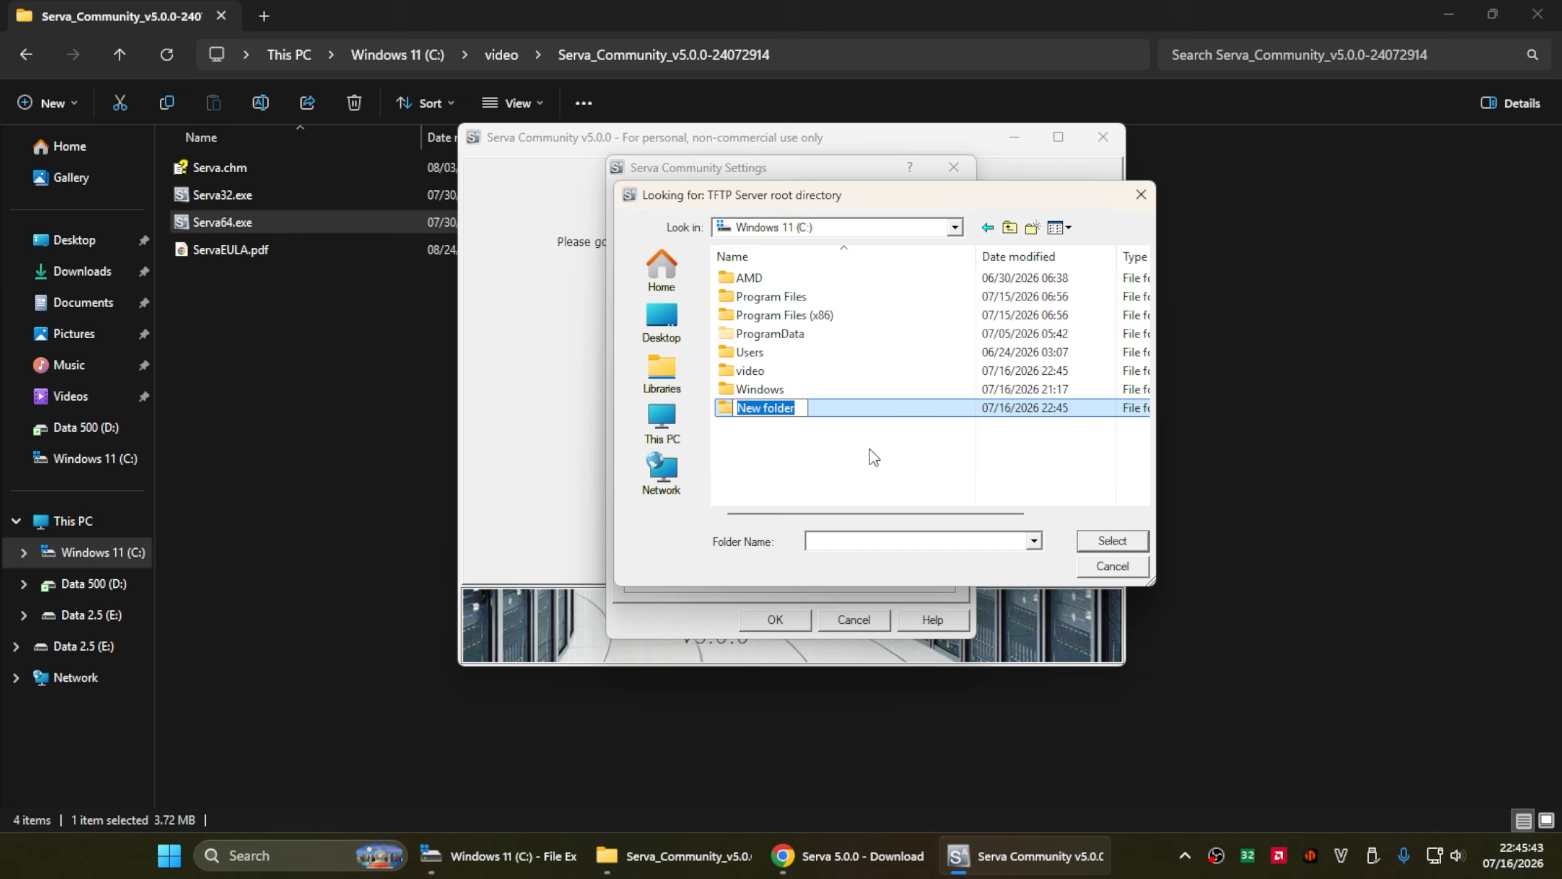
{"action": "type", "text": "PXEServer"}
{"action": "key", "text": "Return"}
{"action": "double_click", "coordinate": [803, 410]}
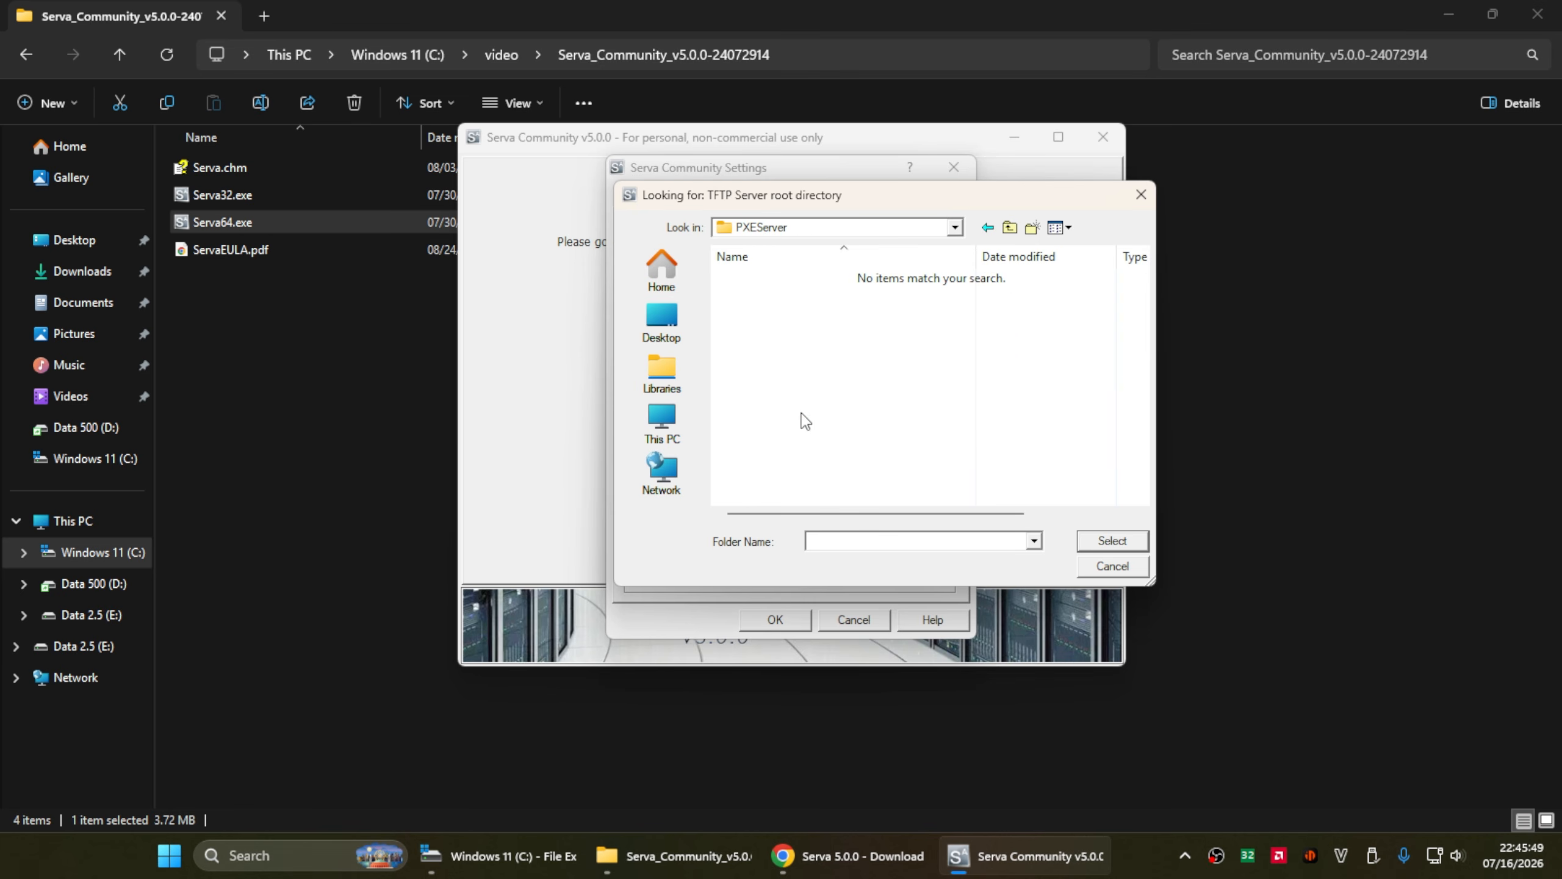
{"action": "left_click", "coordinate": [1113, 541]}
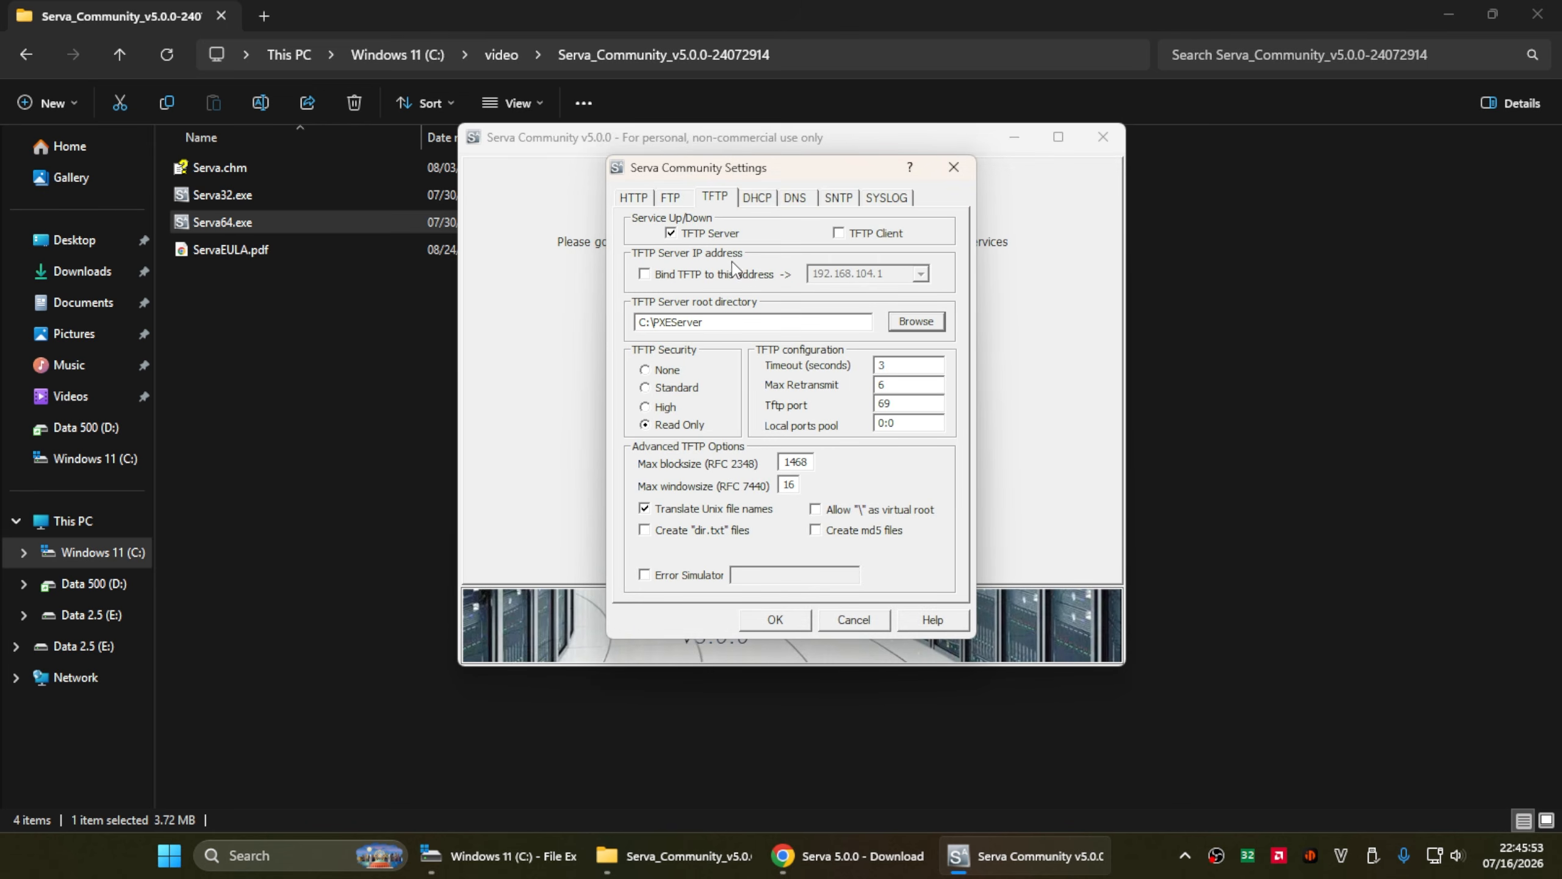
- Enable proxyDHCP and the BINL add-on in DHCP settings, save, and close Serva
{"action": "left_click", "coordinate": [757, 197]}
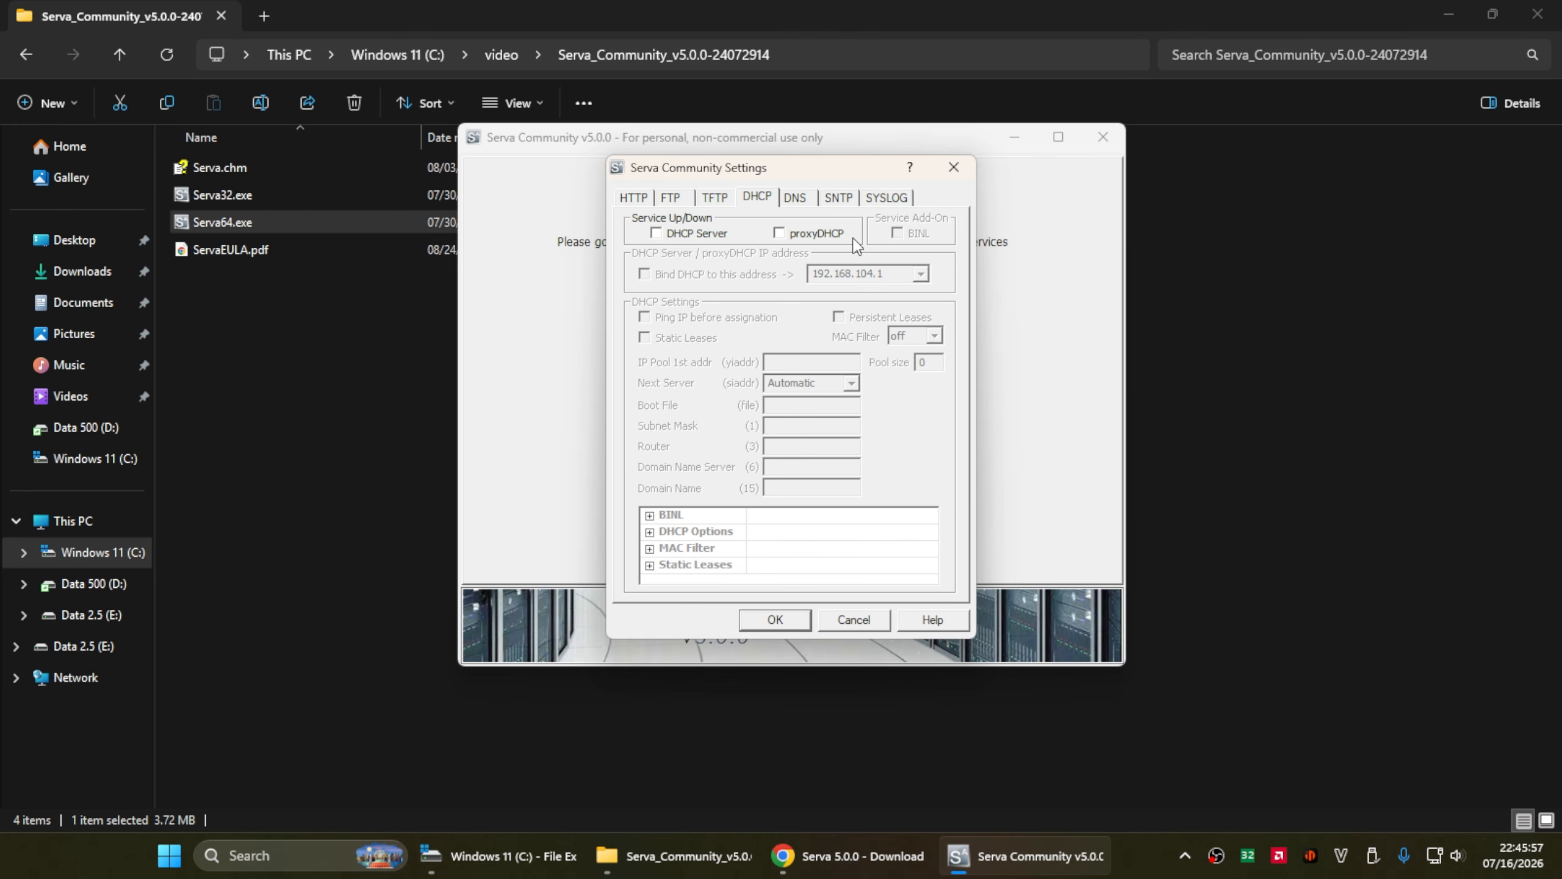
{"action": "left_click", "coordinate": [831, 237]}
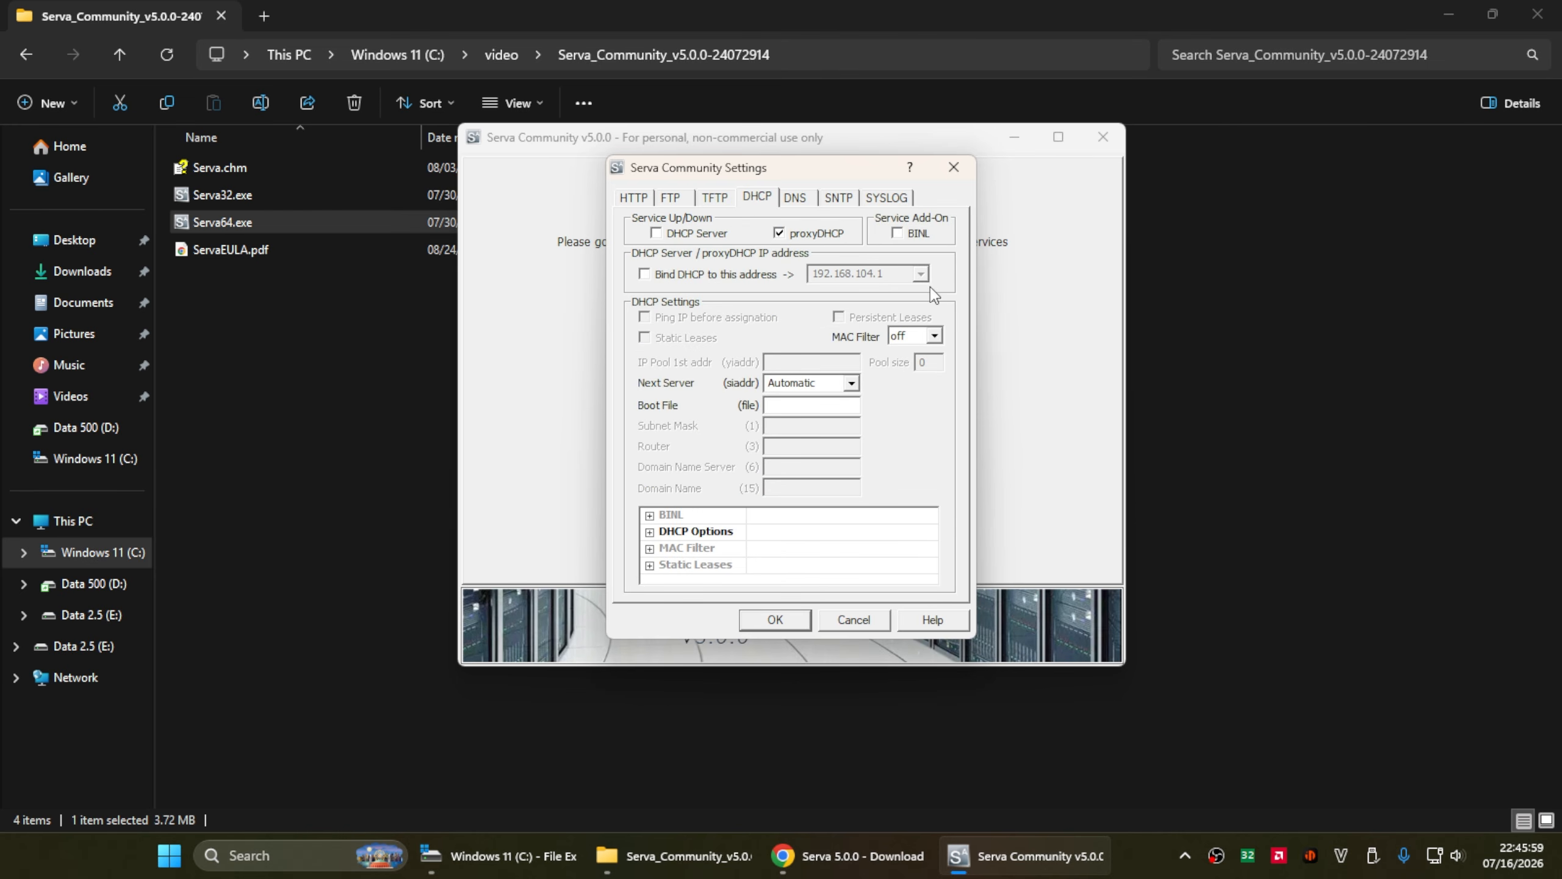
{"action": "left_click", "coordinate": [897, 234]}
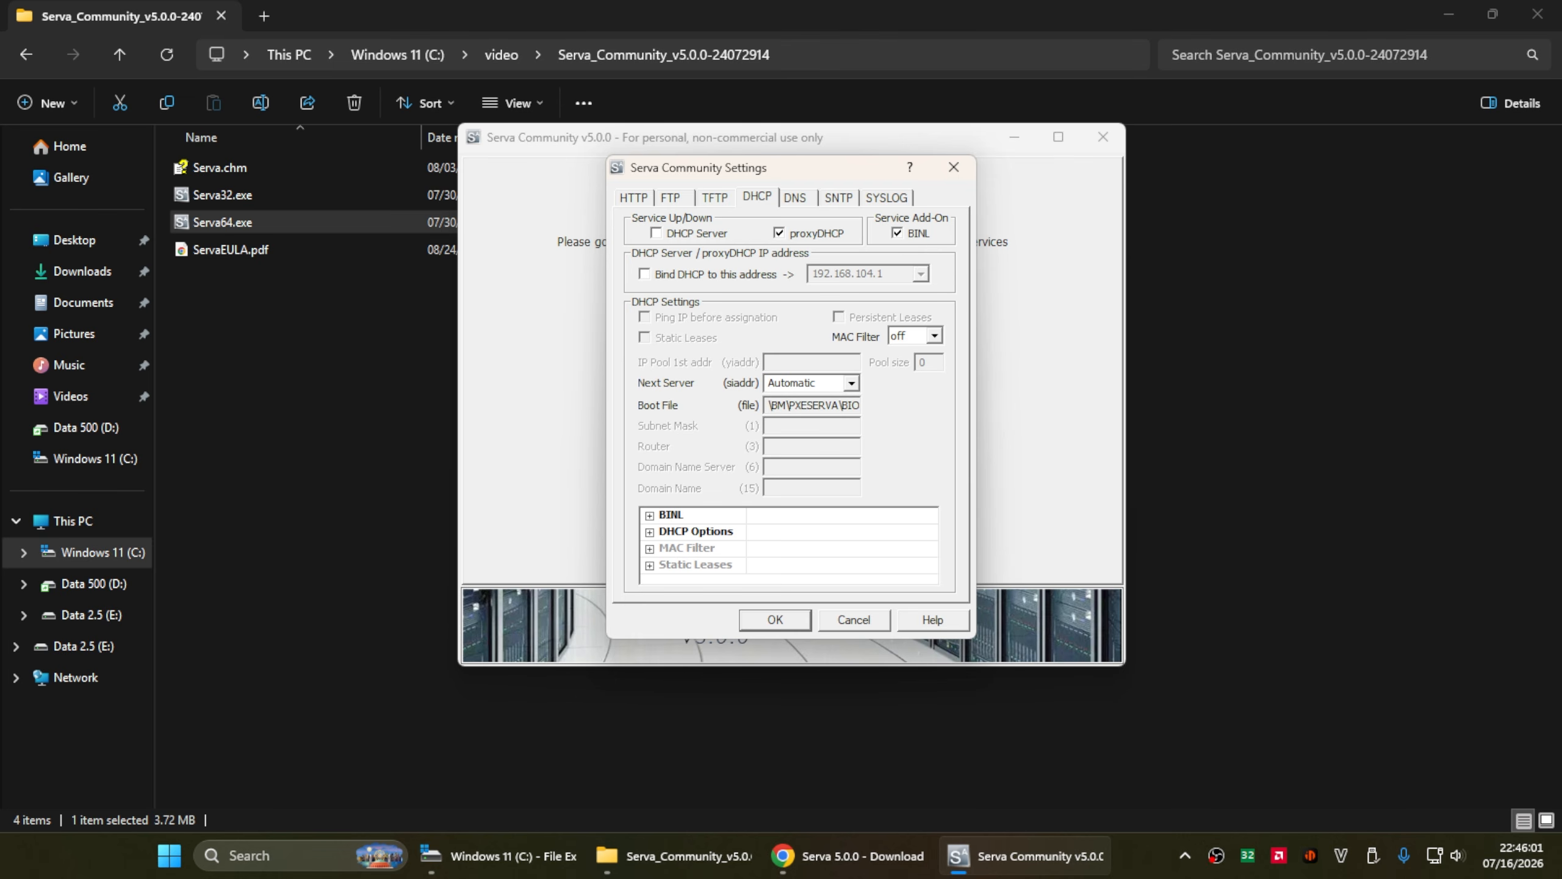
{"action": "left_click", "coordinate": [777, 620]}
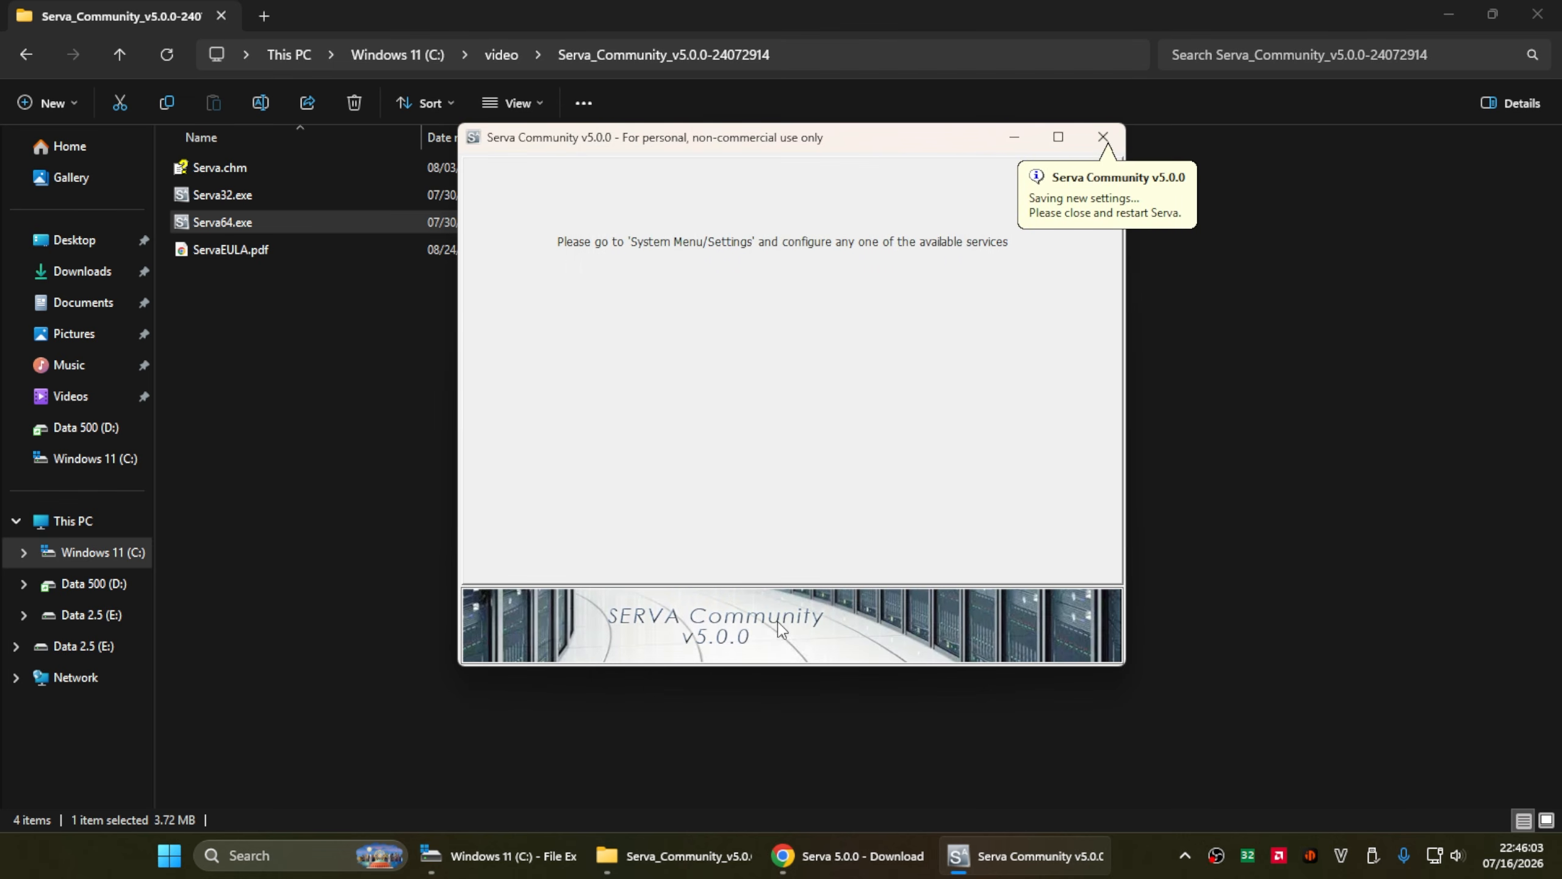
{"action": "left_click", "coordinate": [1097, 137]}
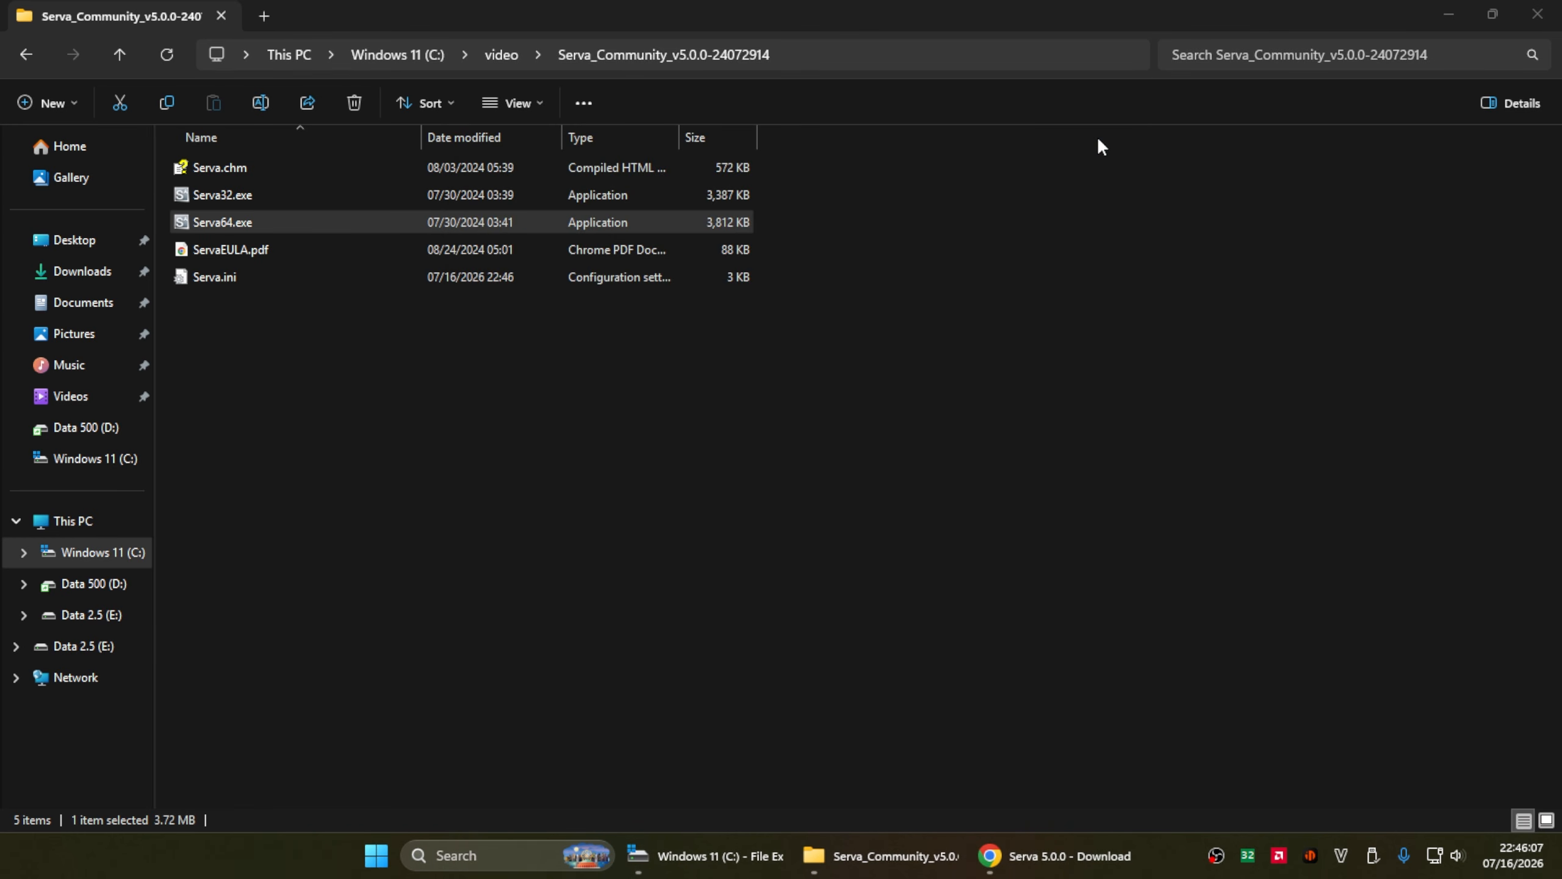
- Relaunch Serva64.exe as administrator, dismiss the community notice, and return to File Explorer
{"action": "right_click", "coordinate": [289, 220]}
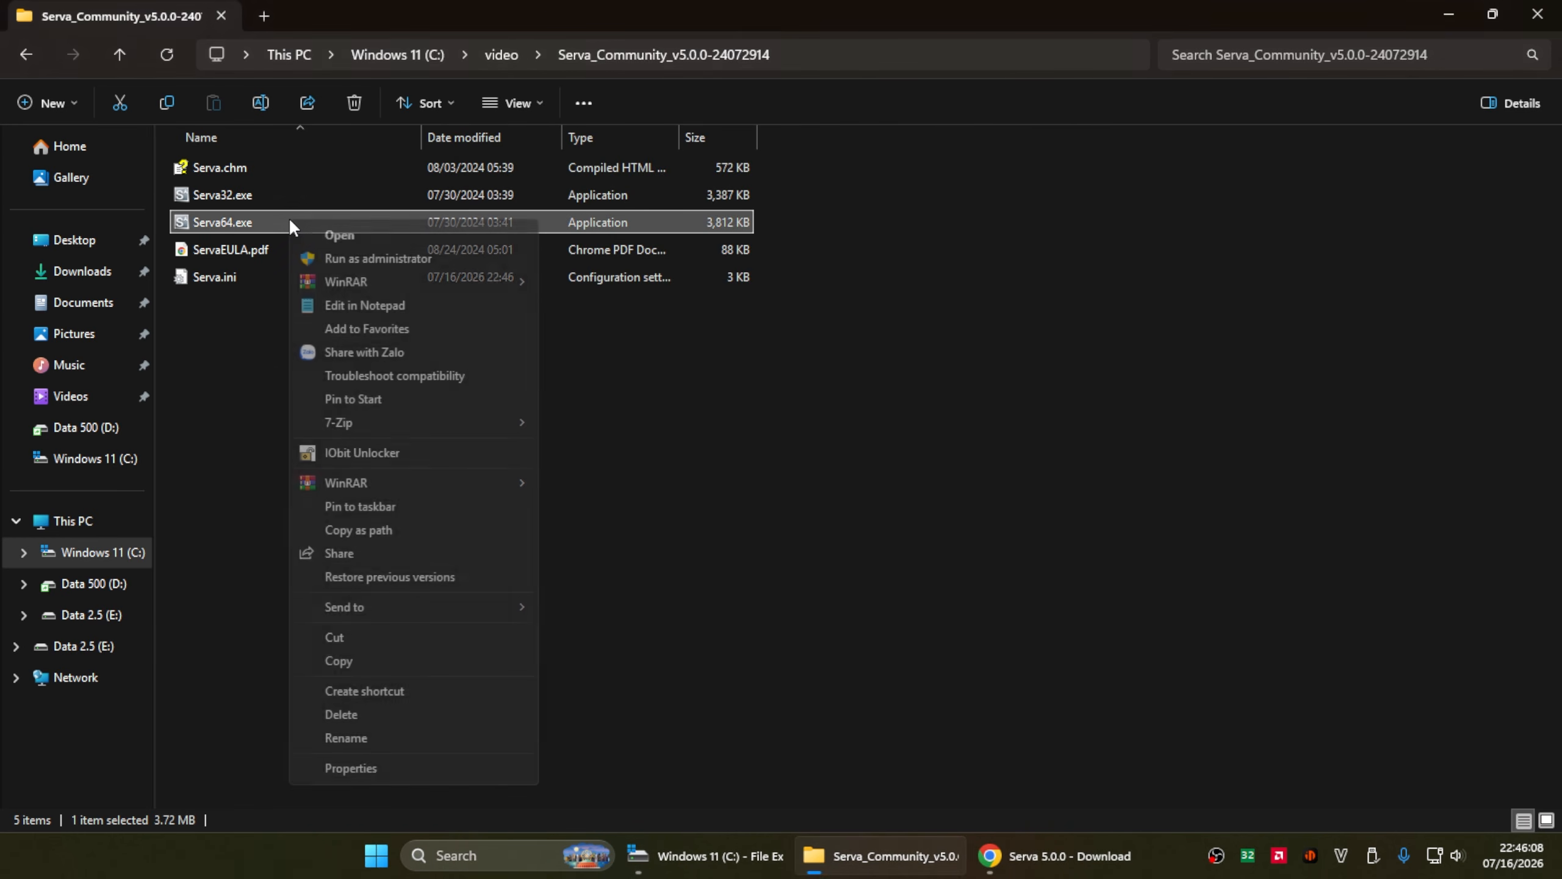
{"action": "left_click", "coordinate": [305, 255]}
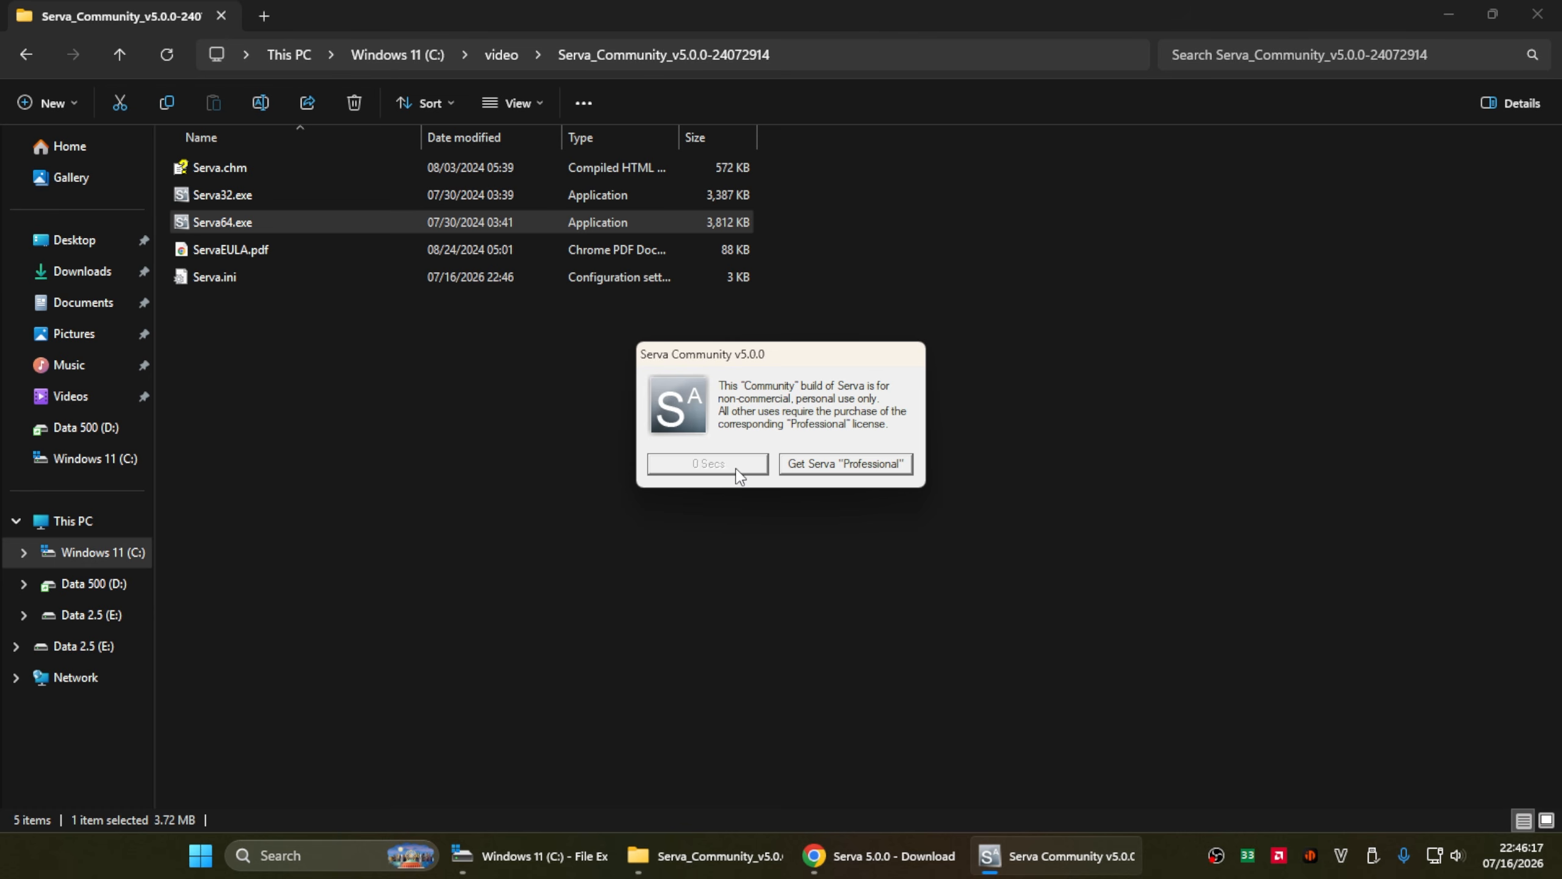
{"action": "left_click", "coordinate": [731, 465]}
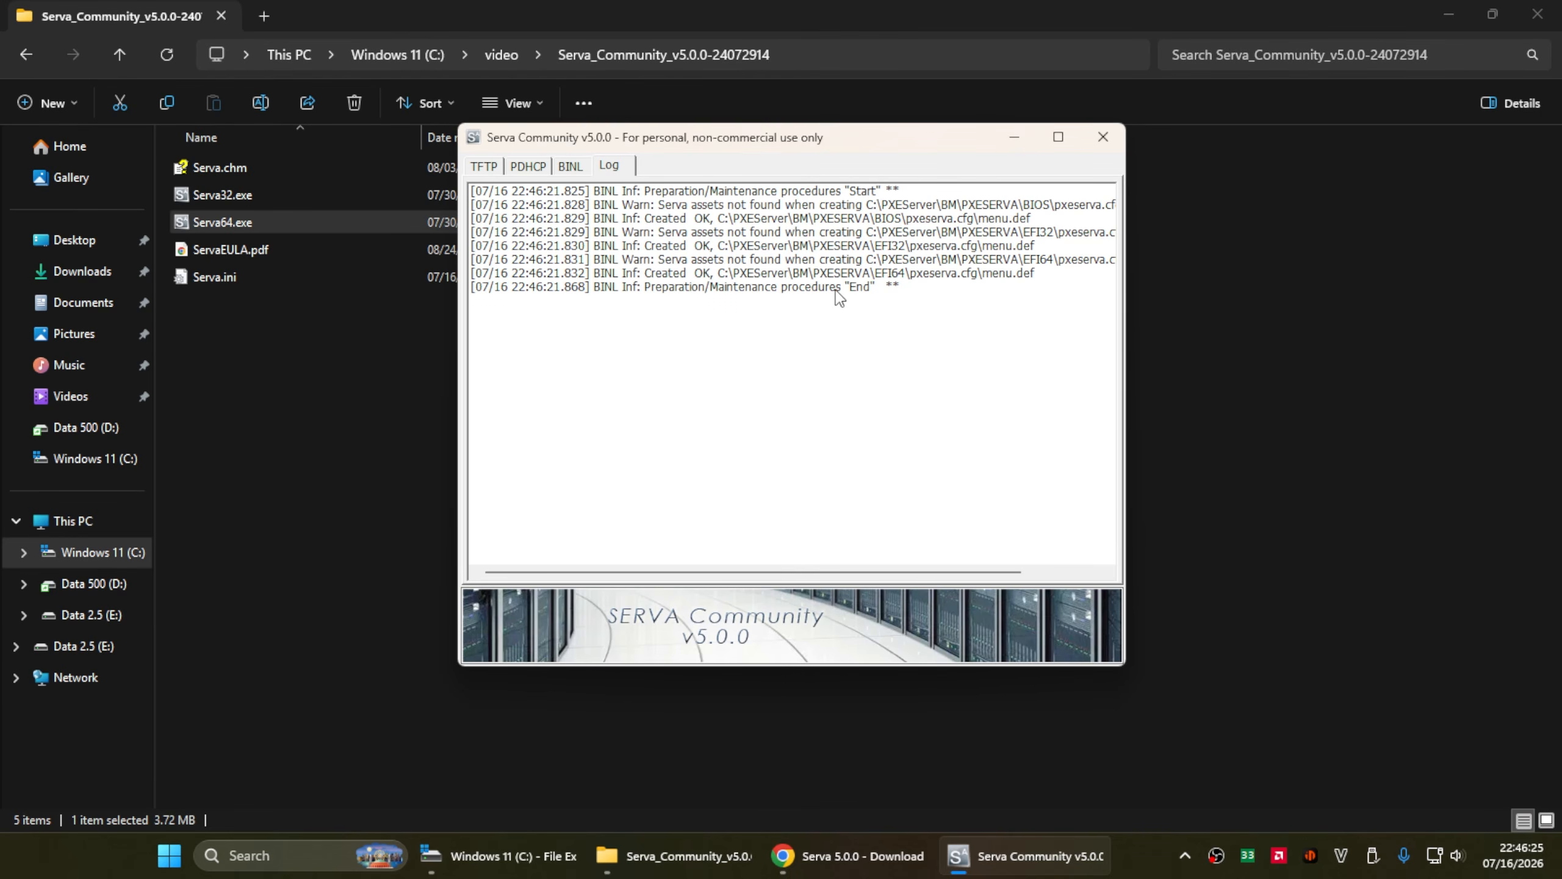
{"action": "left_click", "coordinate": [1221, 373]}
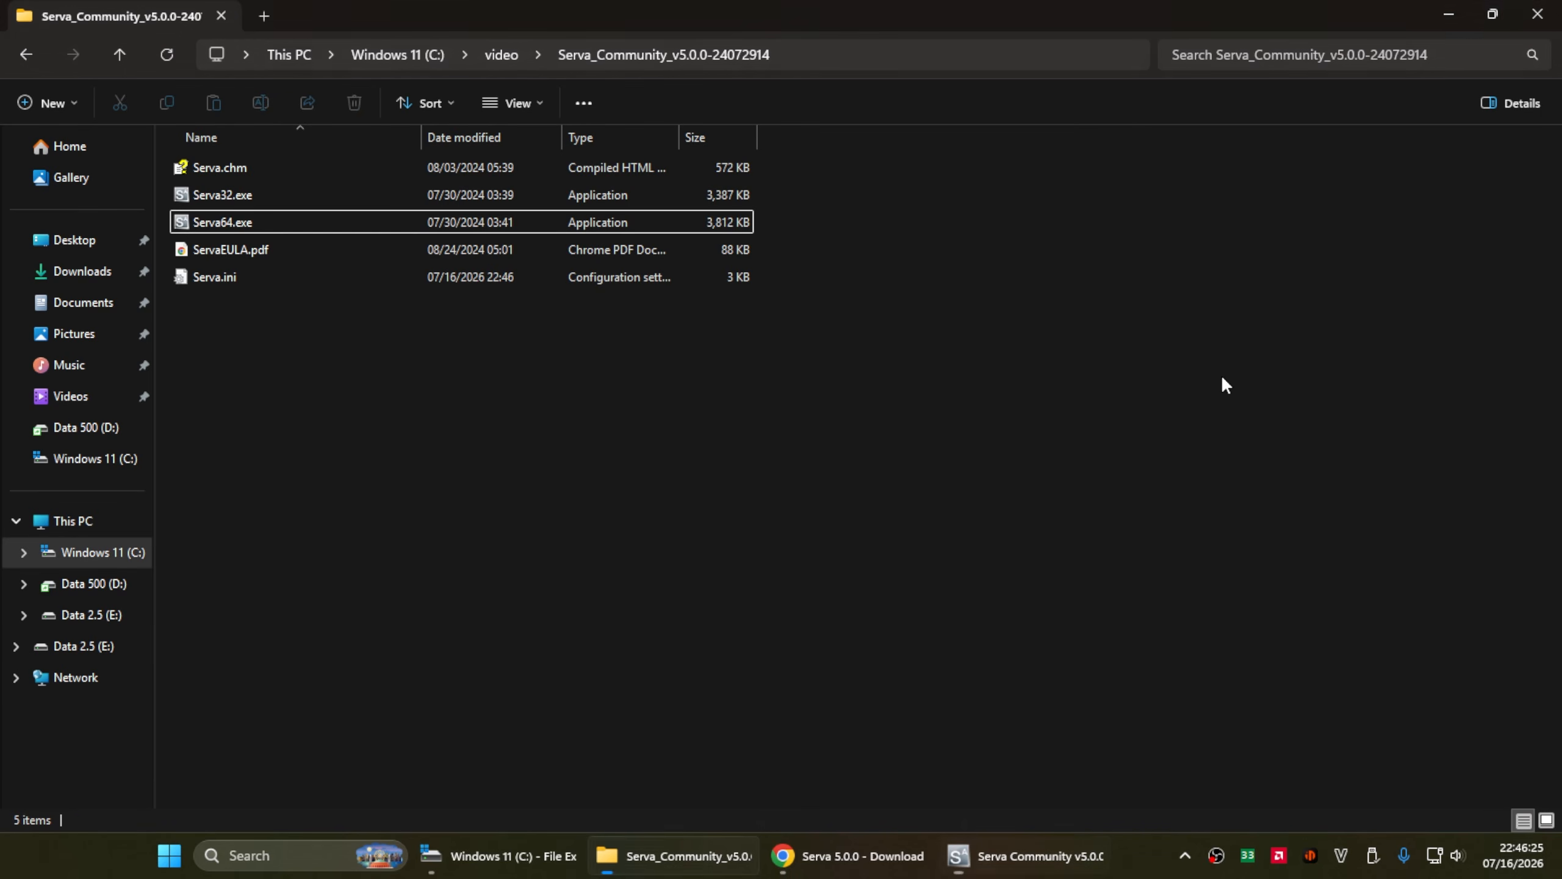
- Mount the Windows 11 ISO and copy all of its disc files
{"action": "left_click", "coordinate": [428, 55]}
{"action": "left_click", "coordinate": [249, 391]}
{"action": "right_click", "coordinate": [247, 387]}
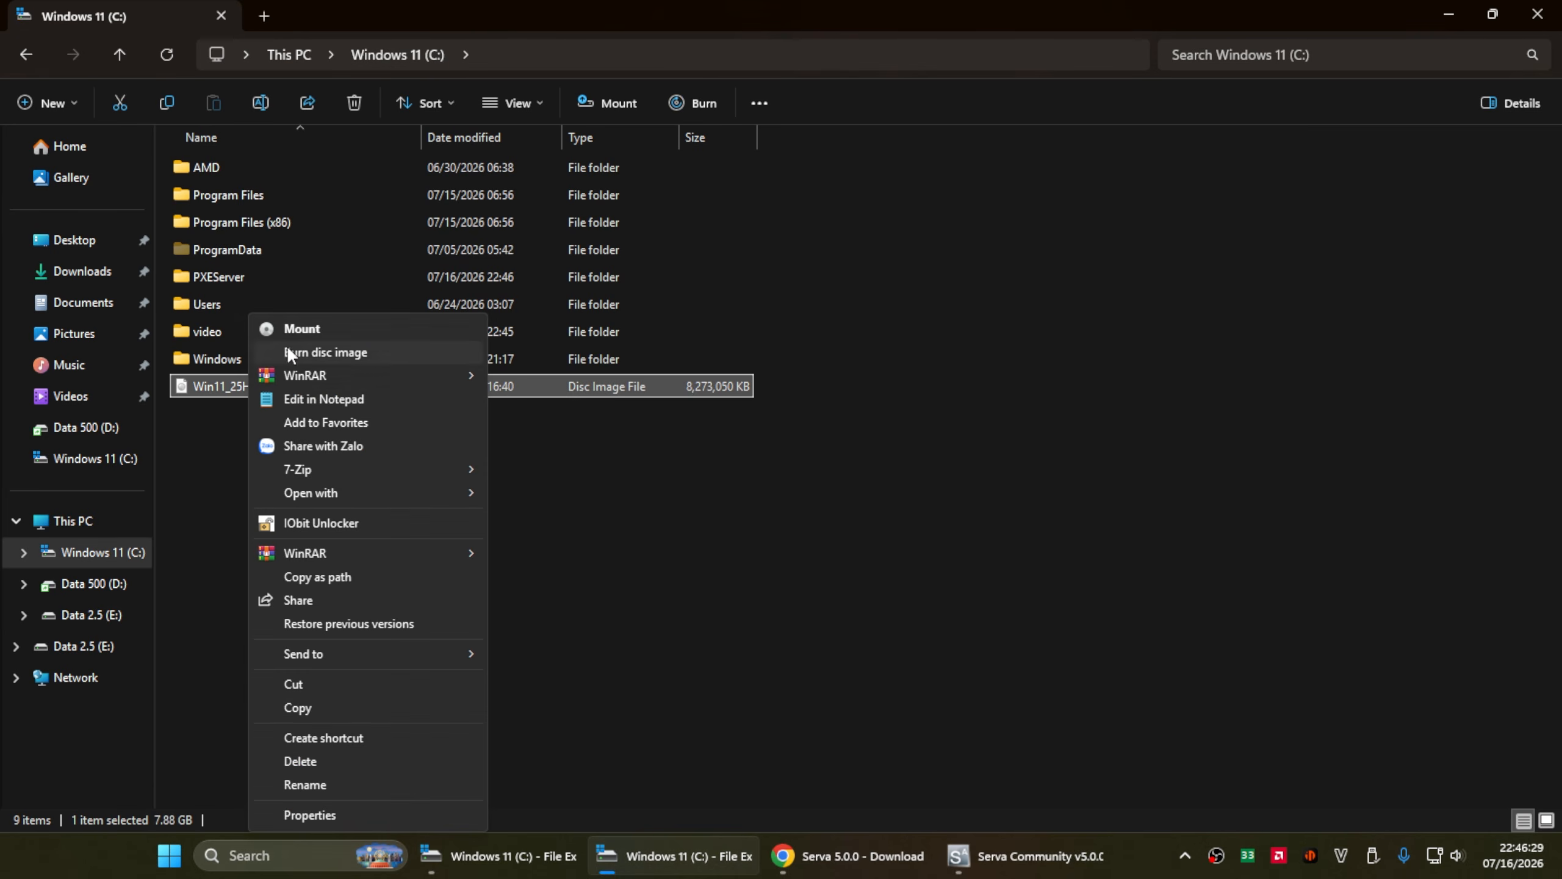
{"action": "left_click", "coordinate": [299, 331]}
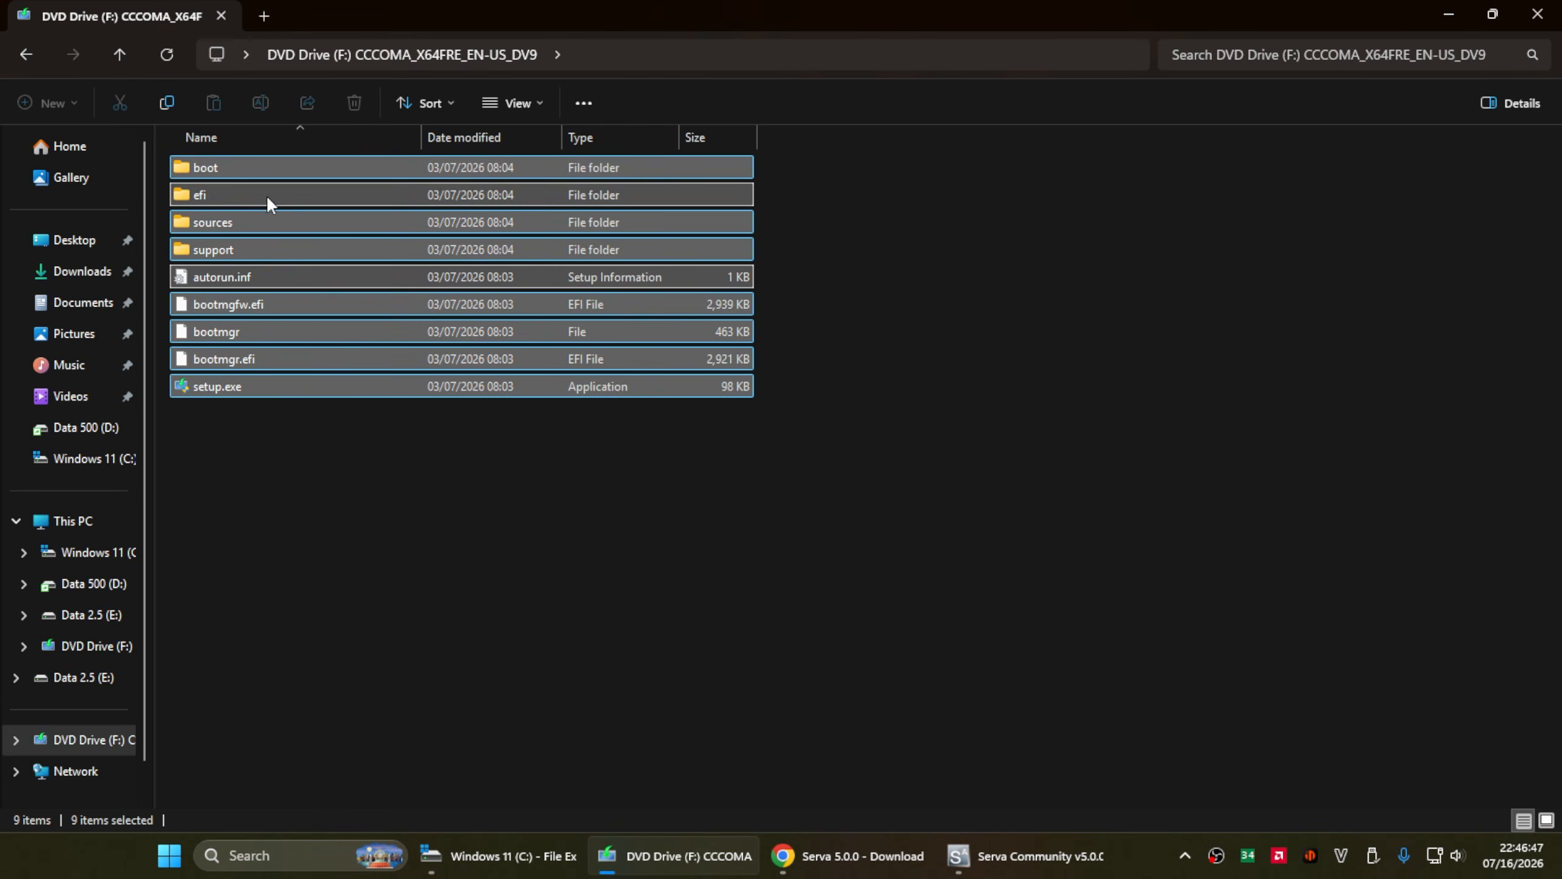
{"action": "right_click", "coordinate": [273, 225]}
{"action": "left_click", "coordinate": [346, 580]}
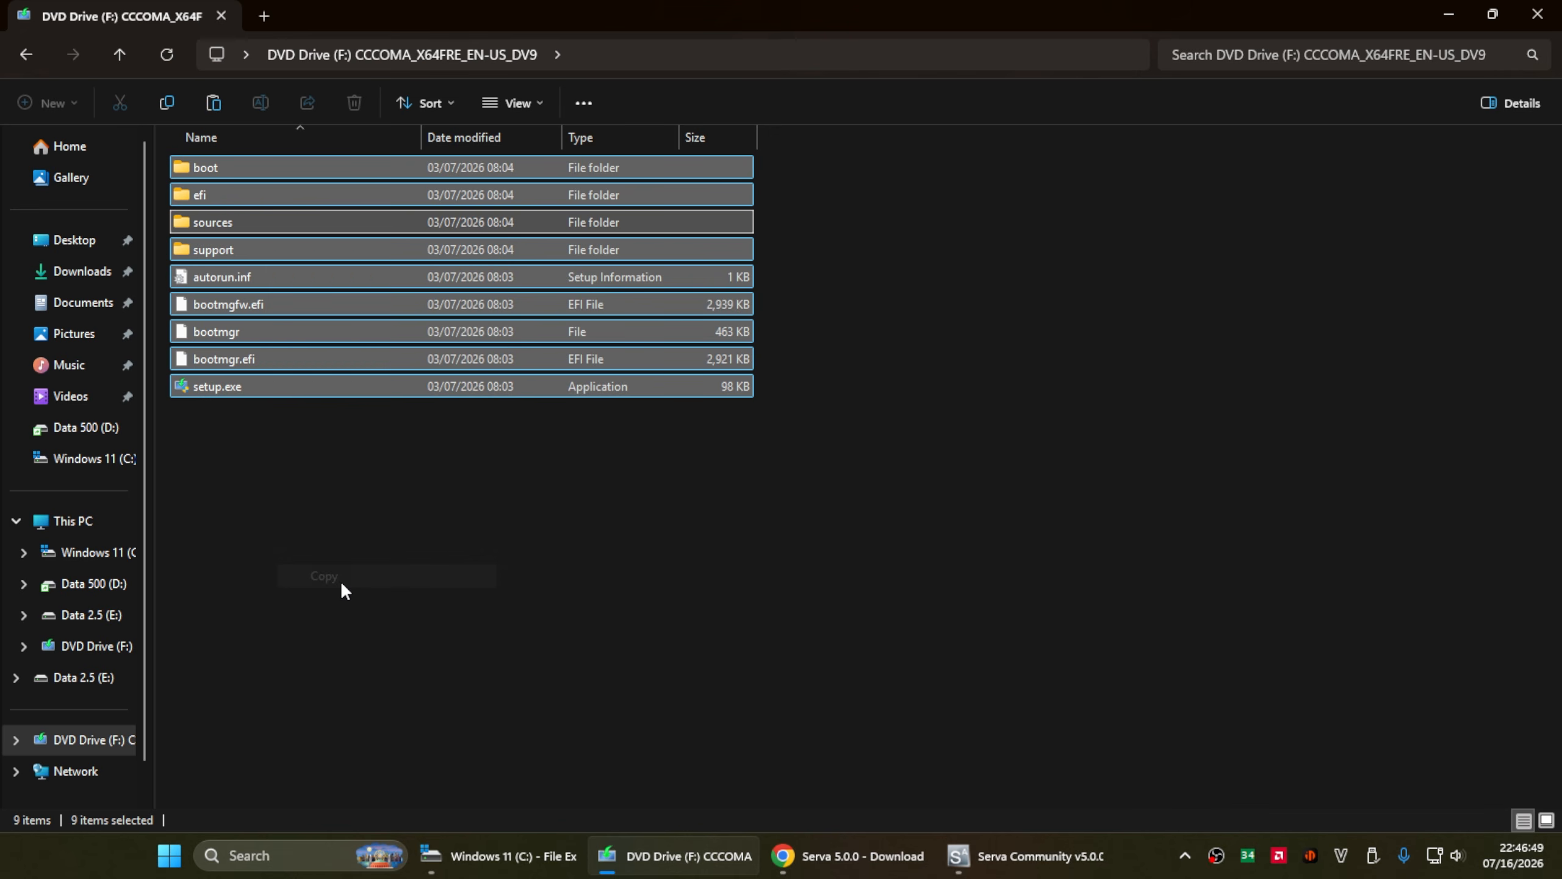
- Create and open an empty W11_PRO folder inside C:\PXEServer\WIA_WDS
{"action": "left_click", "coordinate": [123, 553]}
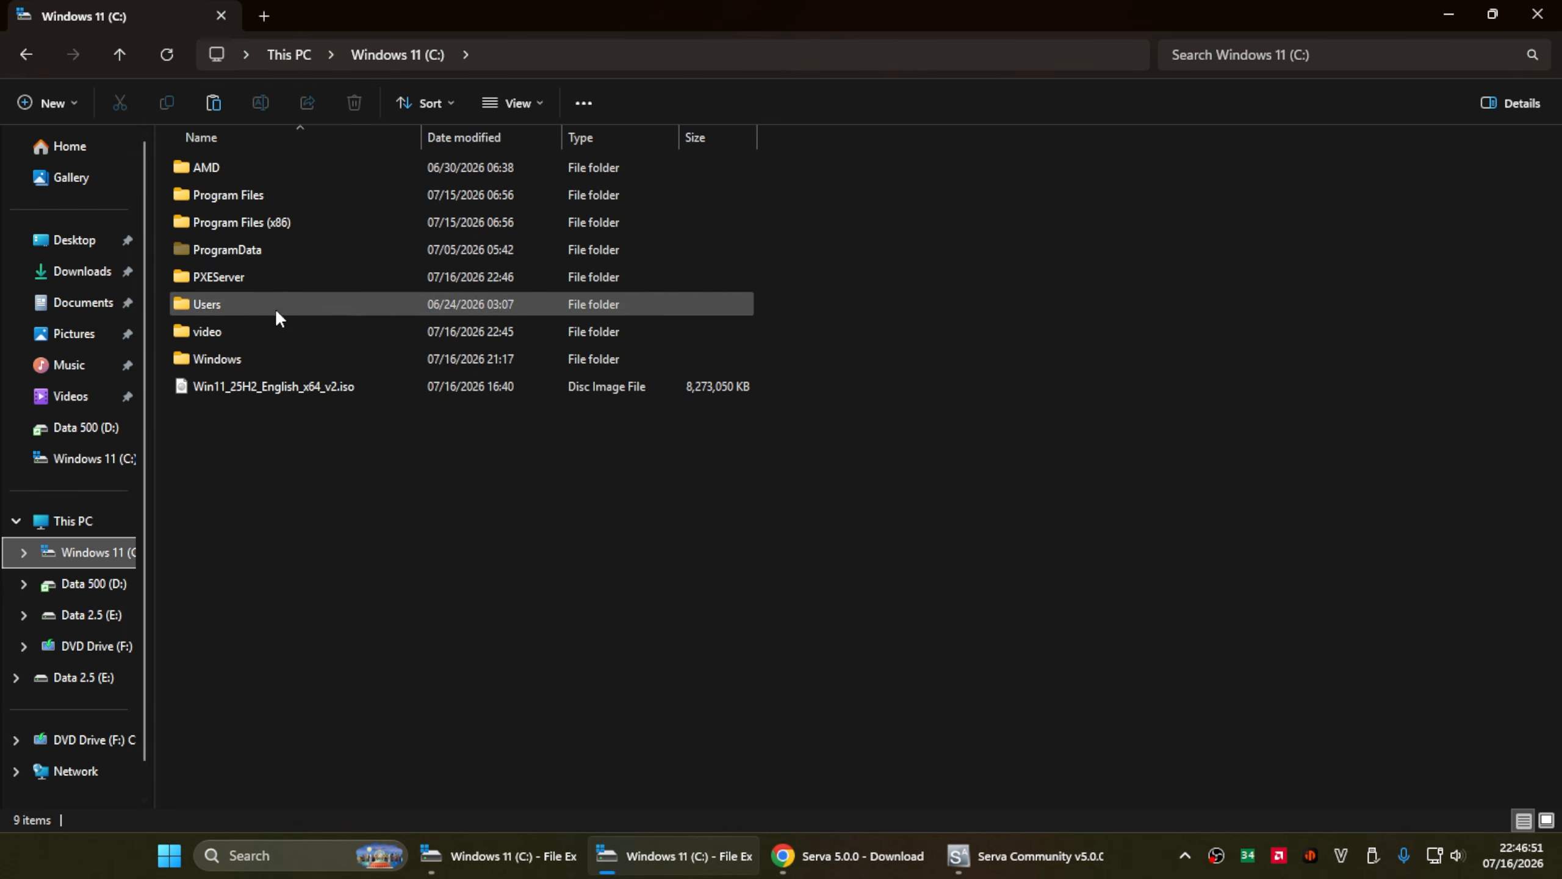
{"action": "double_click", "coordinate": [265, 276]}
{"action": "left_click", "coordinate": [265, 252]}
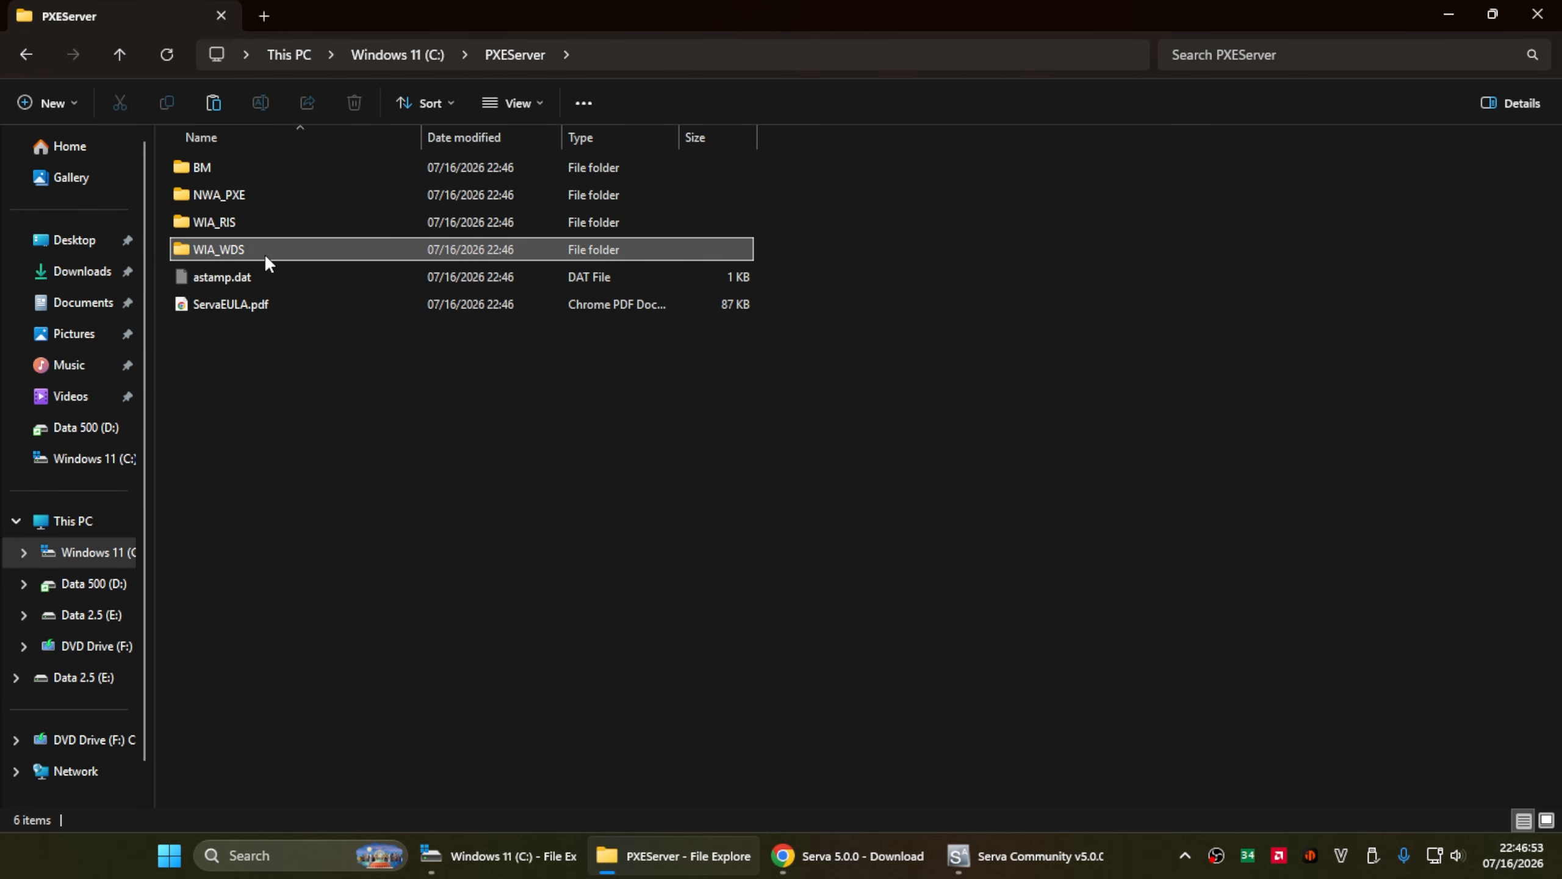
{"action": "double_click", "coordinate": [279, 253]}
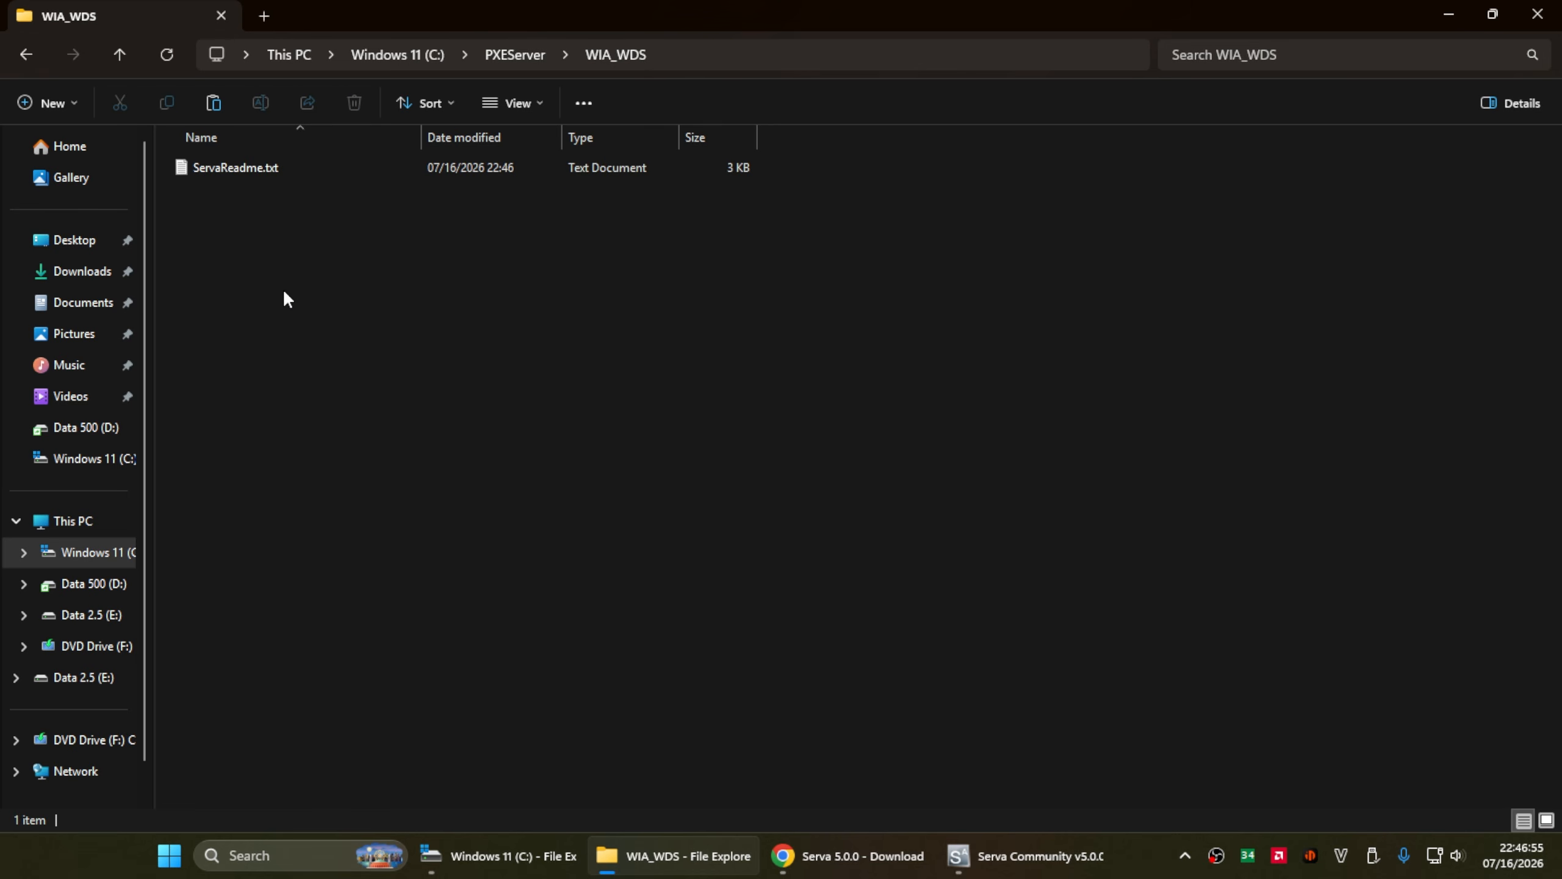
{"action": "key", "text": "ctrl+shift+n"}
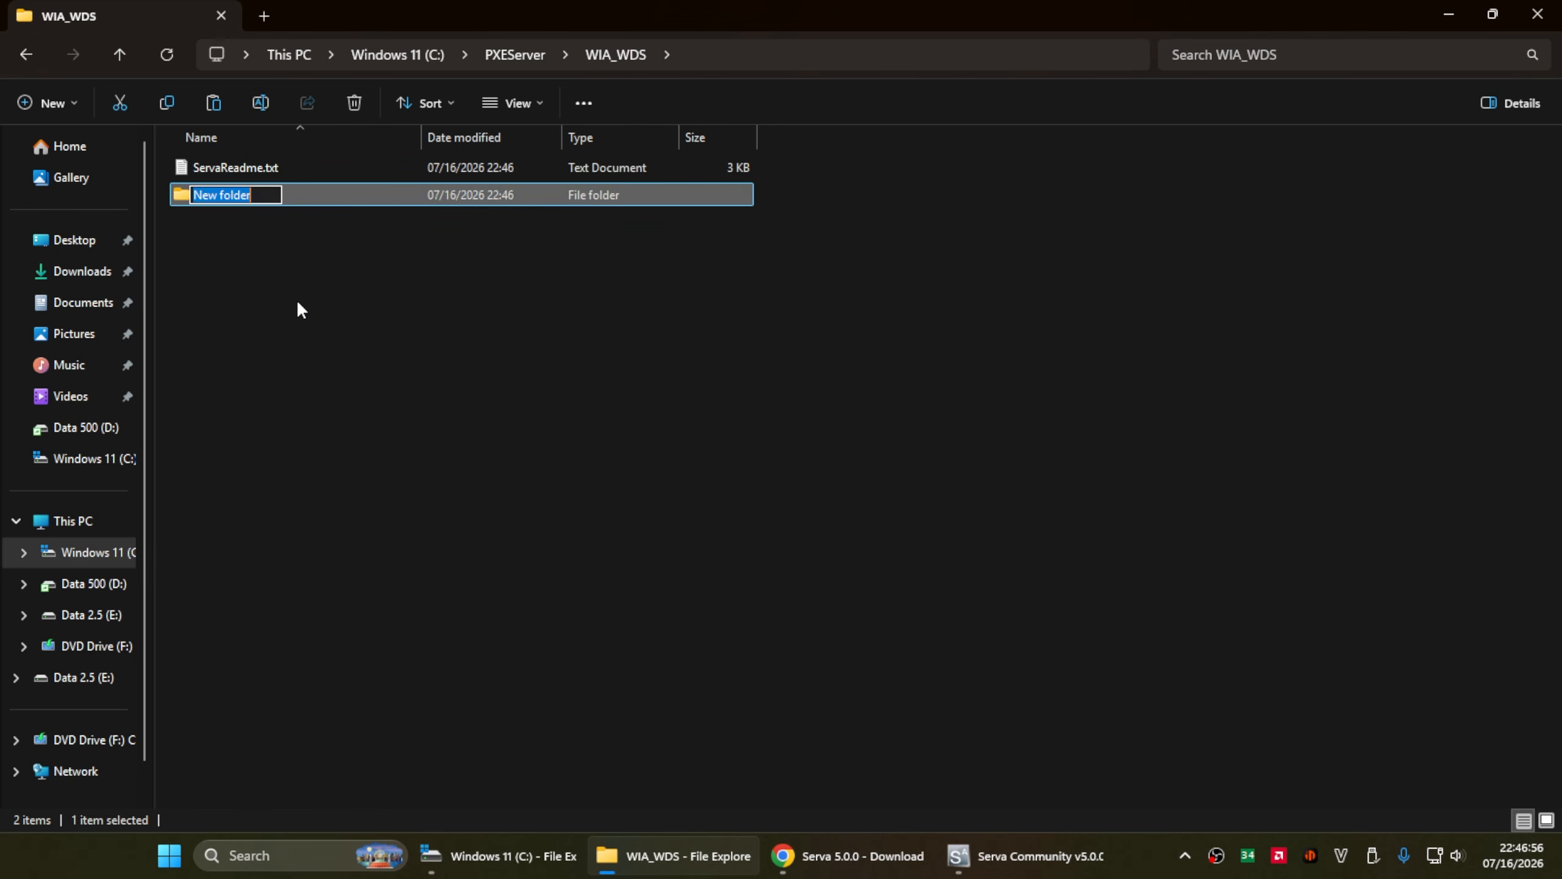
{"action": "type", "text": "W11"}
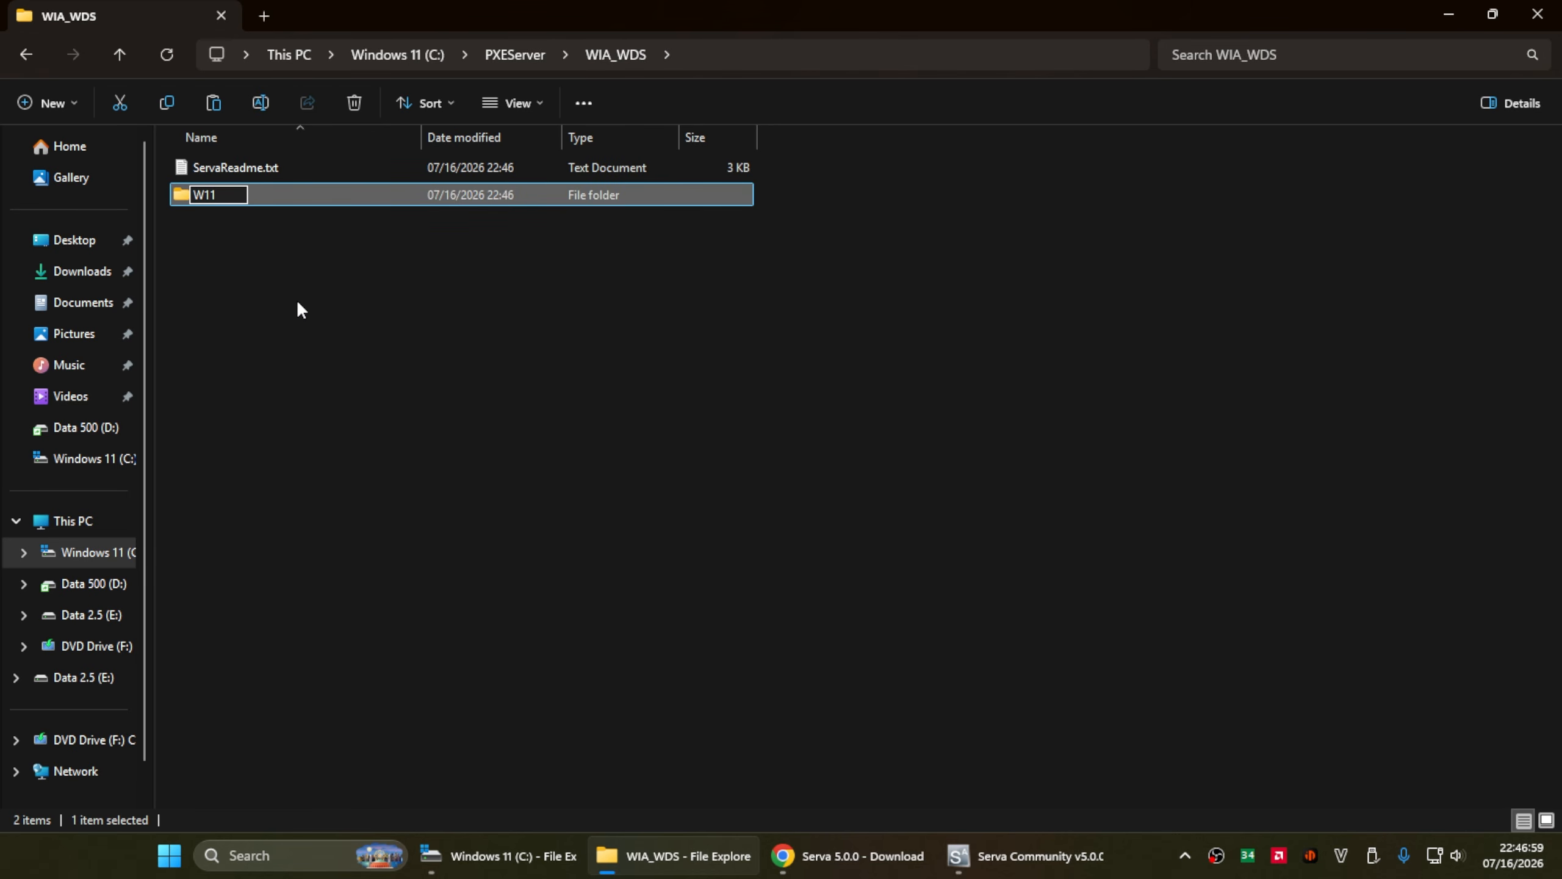
{"action": "type", "text": "_PRO"}
{"action": "key", "text": "Return"}
{"action": "key", "text": "Return"}
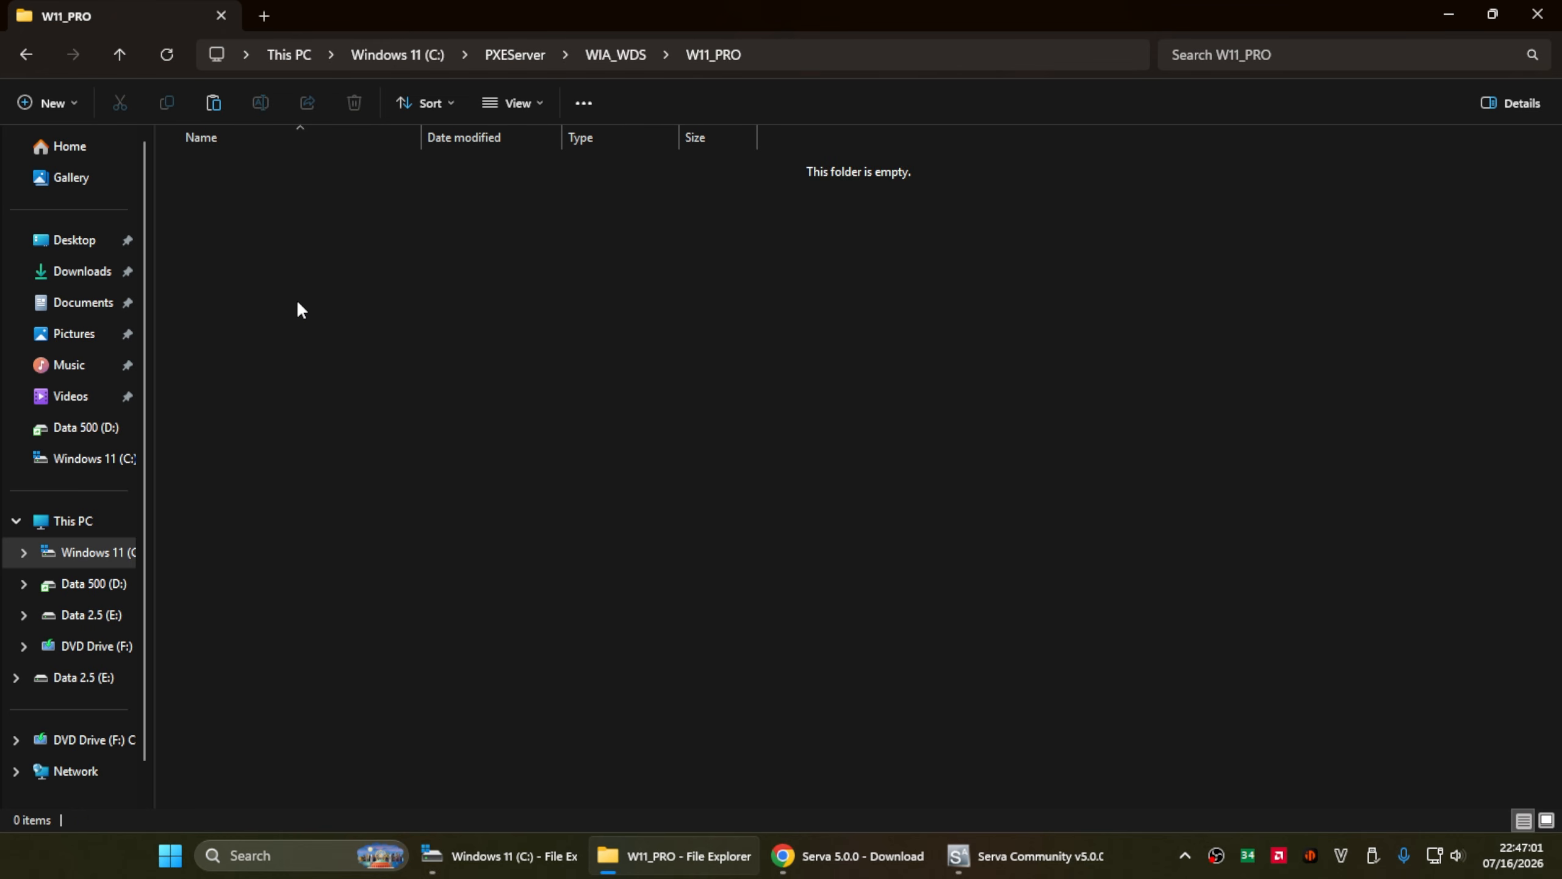
{"action": "right_click", "coordinate": [296, 299]}
- Paste the Windows 11 files into W11_PRO, then launch Computer Management from Start search
{"action": "left_click", "coordinate": [360, 445]}
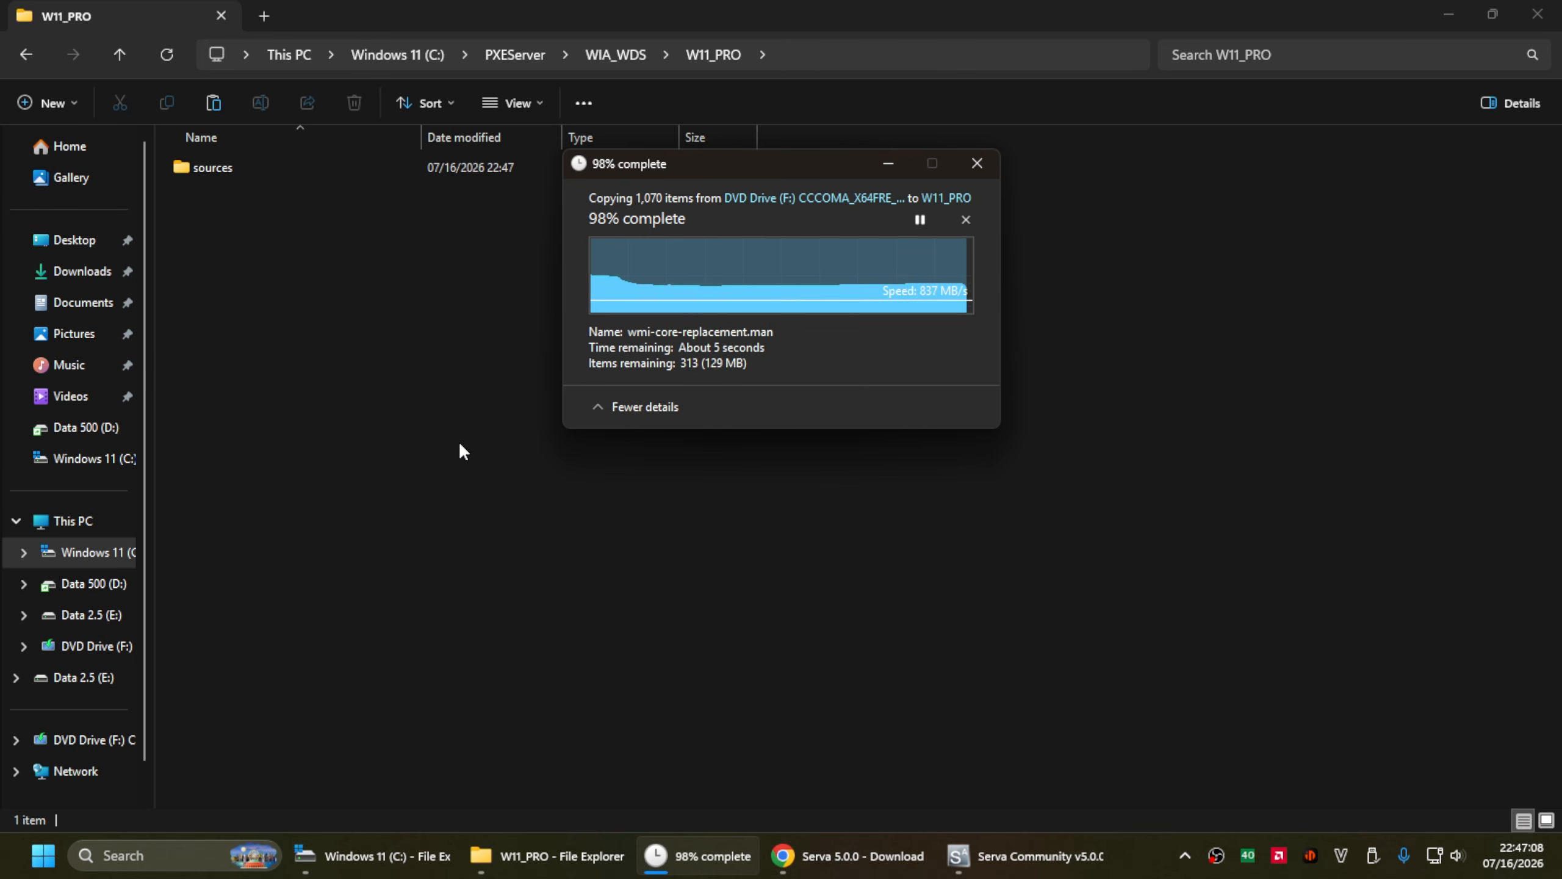
{"action": "left_click", "coordinate": [492, 473]}
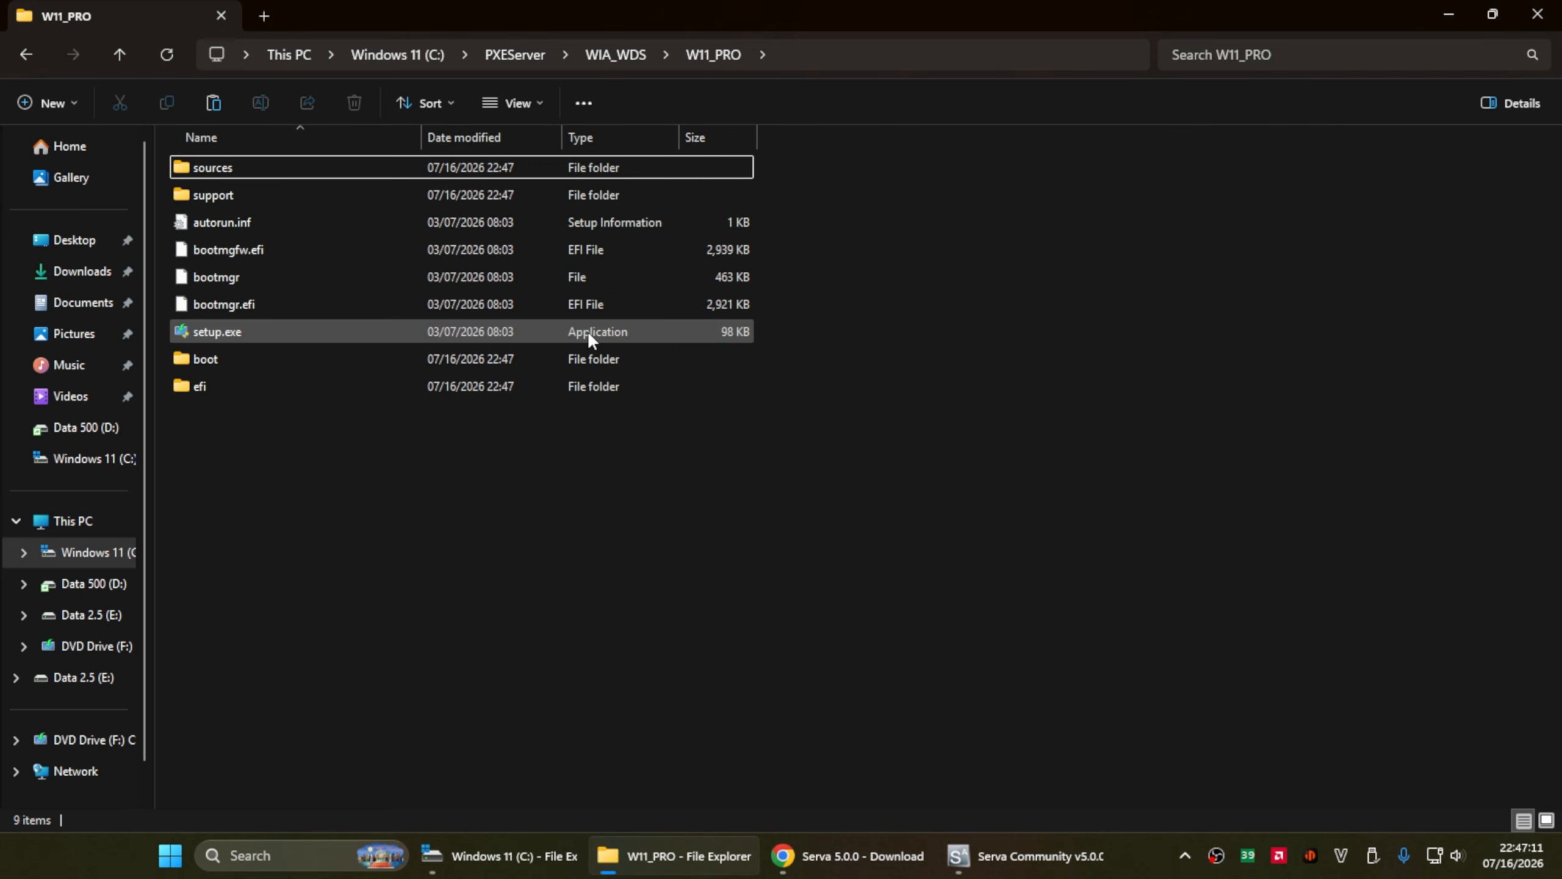
{"action": "left_click", "coordinate": [169, 854]}
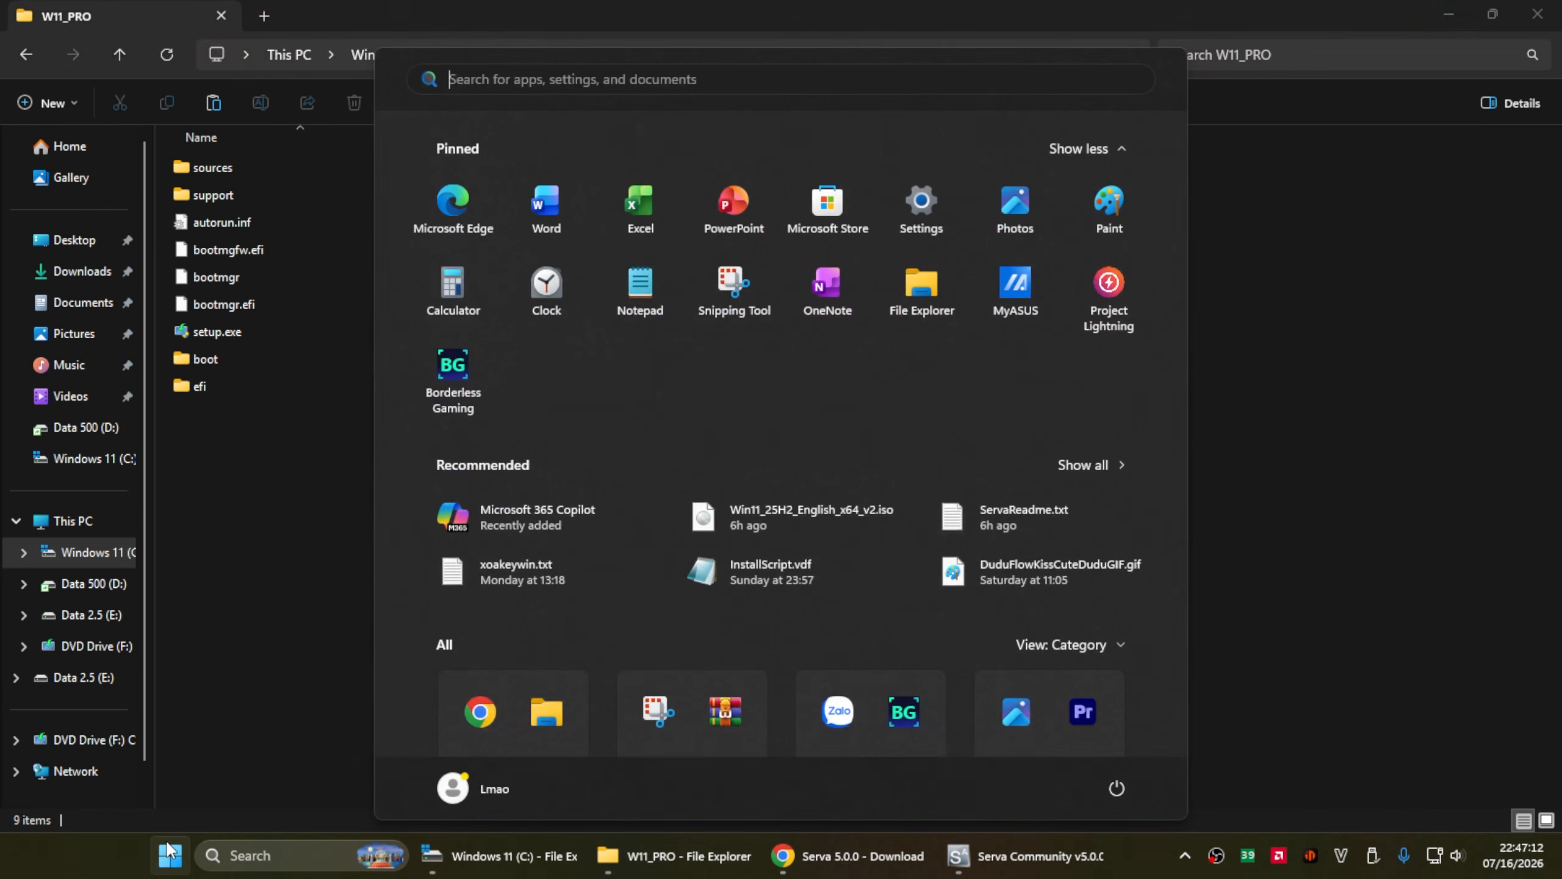
{"action": "type", "text": "compu"}
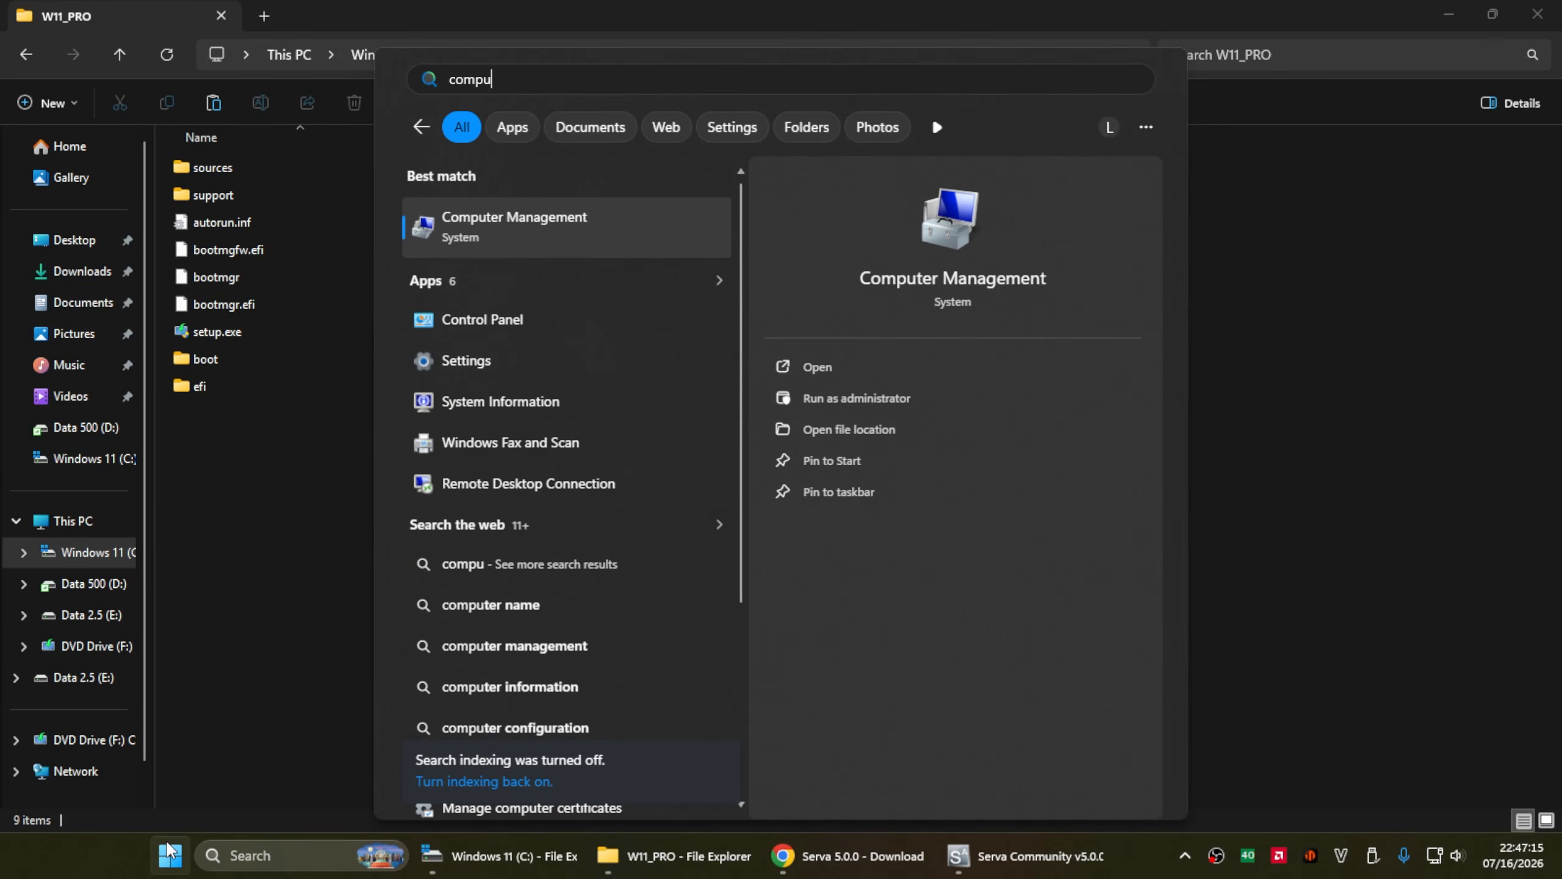
{"action": "left_click", "coordinate": [513, 233]}
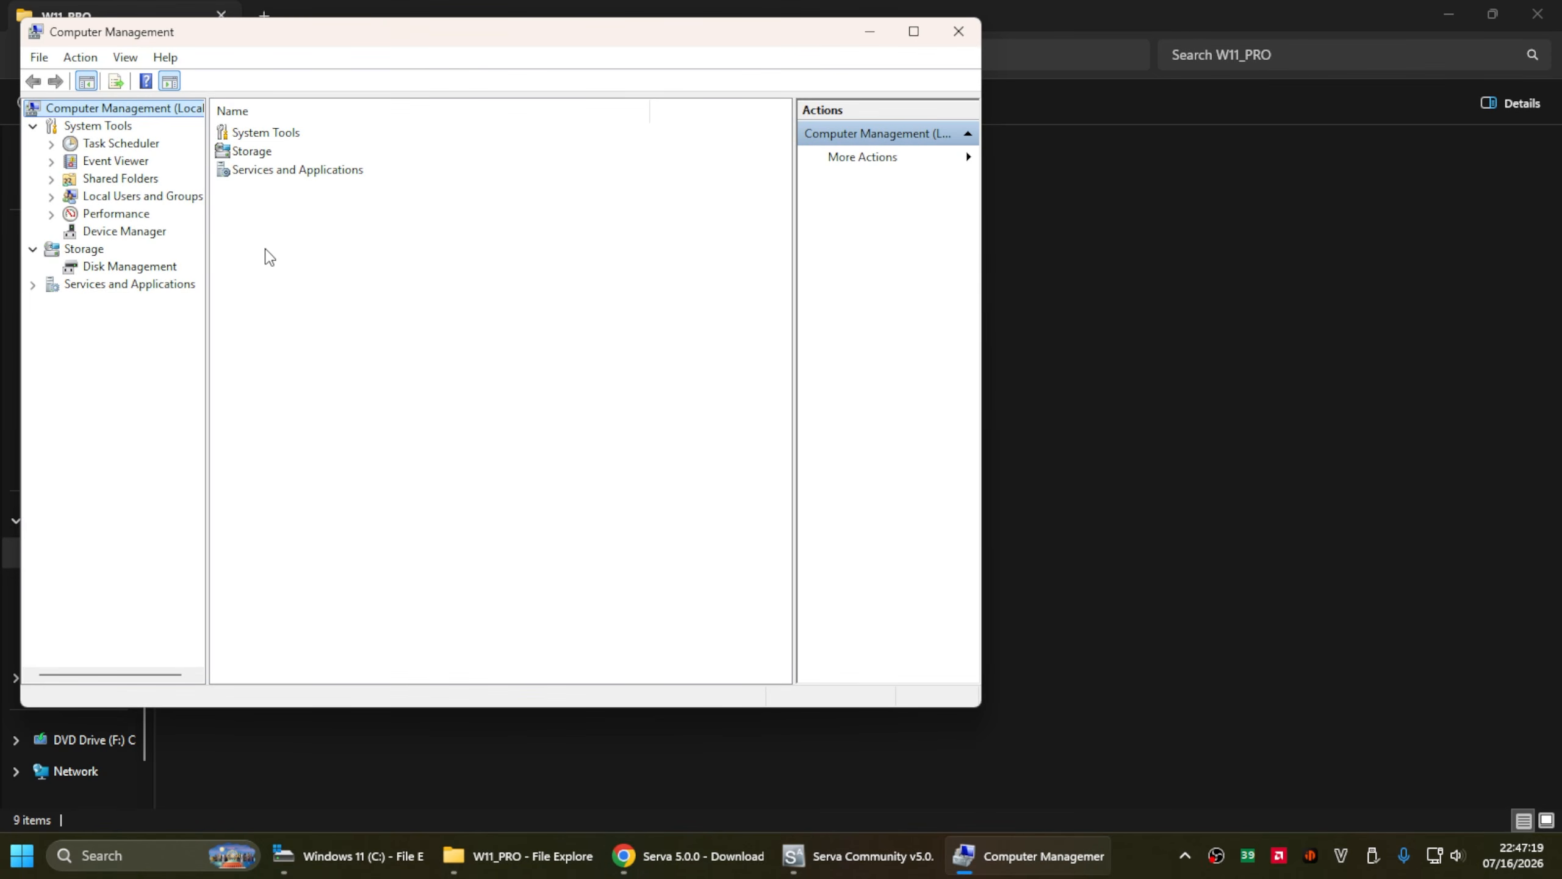
- Set a new password for the Guest account under Local Users and Groups > Users
{"action": "left_click", "coordinate": [126, 198]}
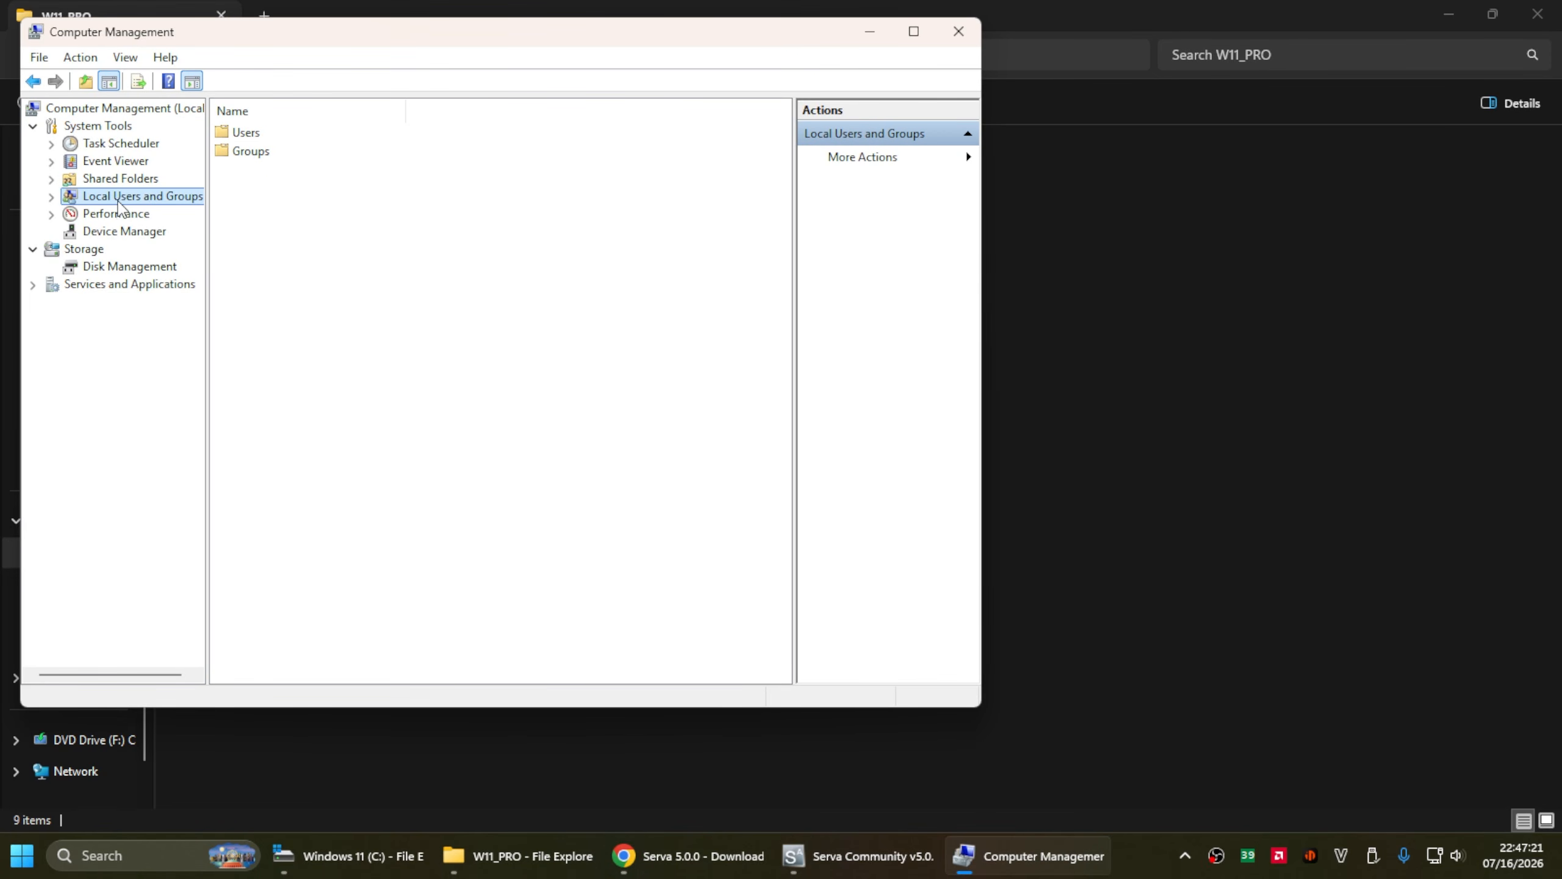
{"action": "left_click", "coordinate": [259, 138]}
{"action": "double_click", "coordinate": [253, 137]}
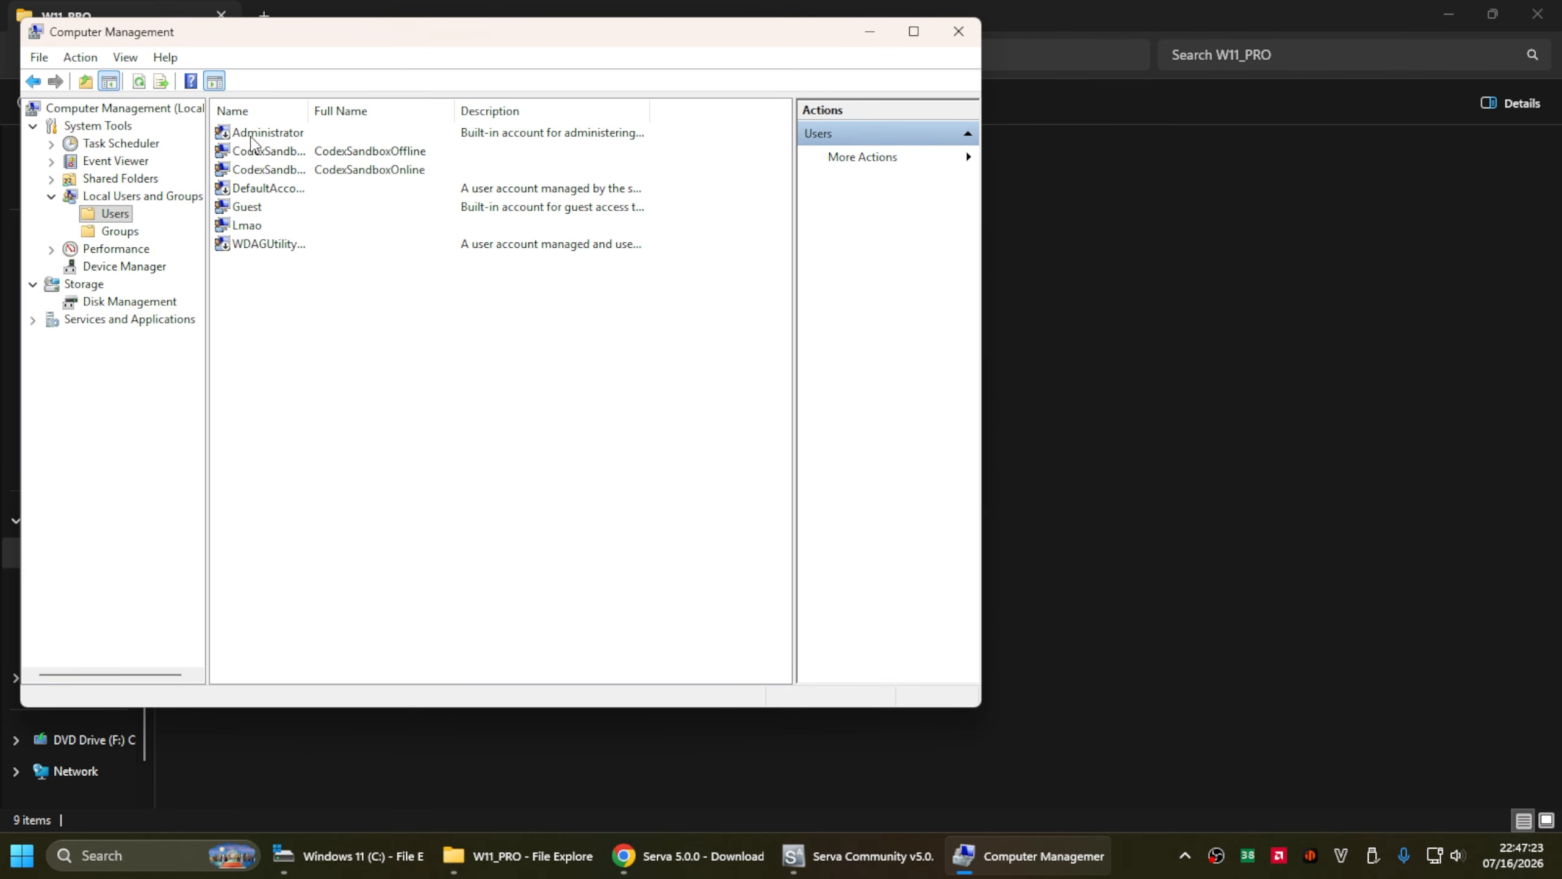
{"action": "left_click_drag", "start_coordinate": [373, 42], "coordinate": [588, 102]}
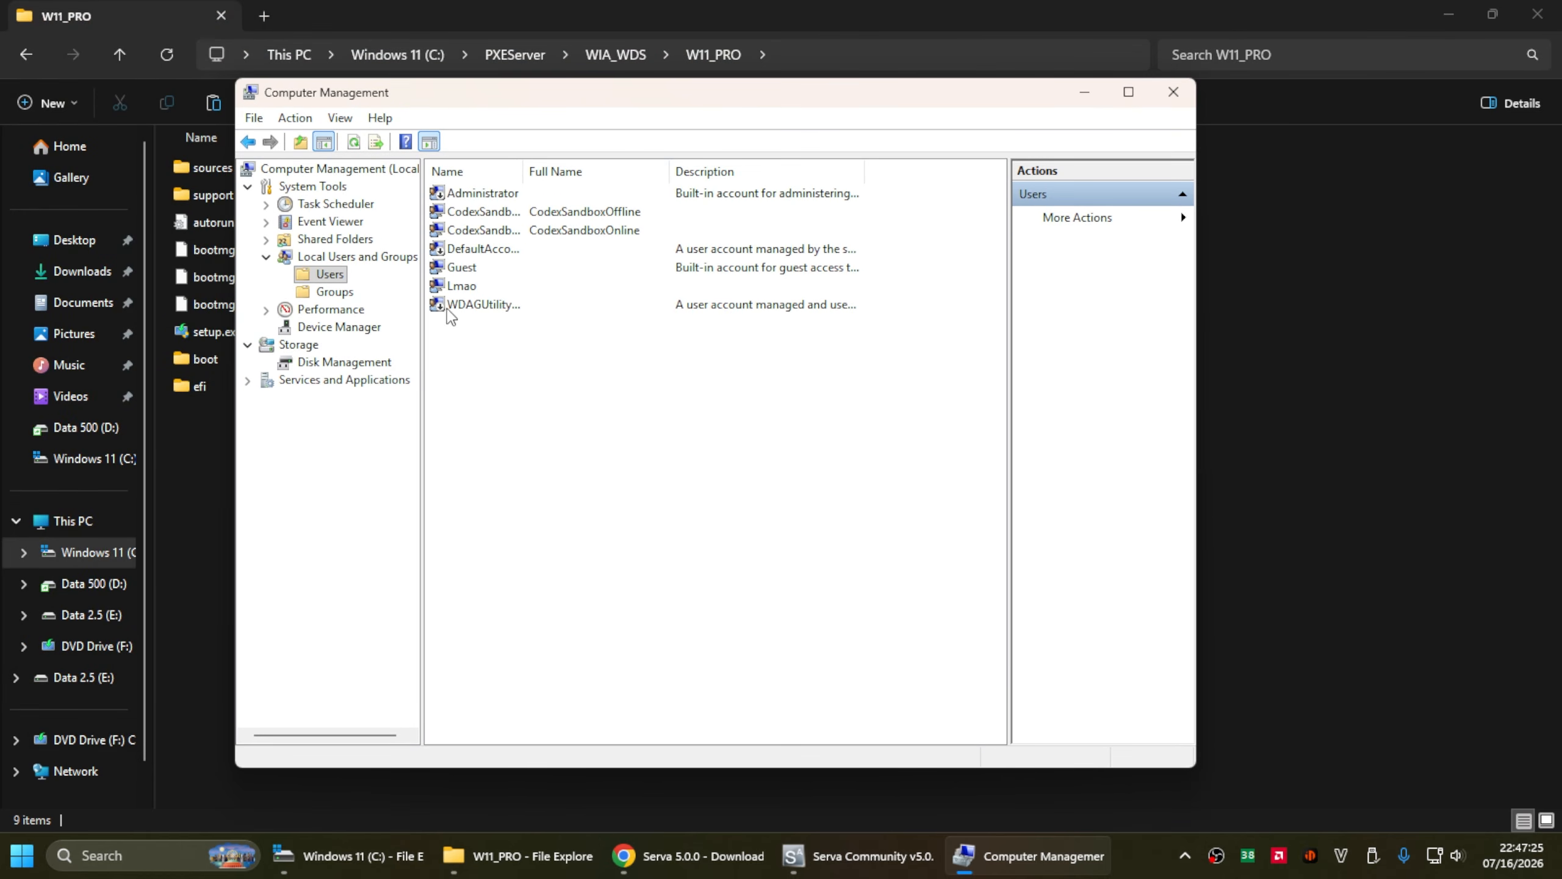
{"action": "left_click", "coordinate": [467, 269]}
{"action": "right_click", "coordinate": [473, 271]}
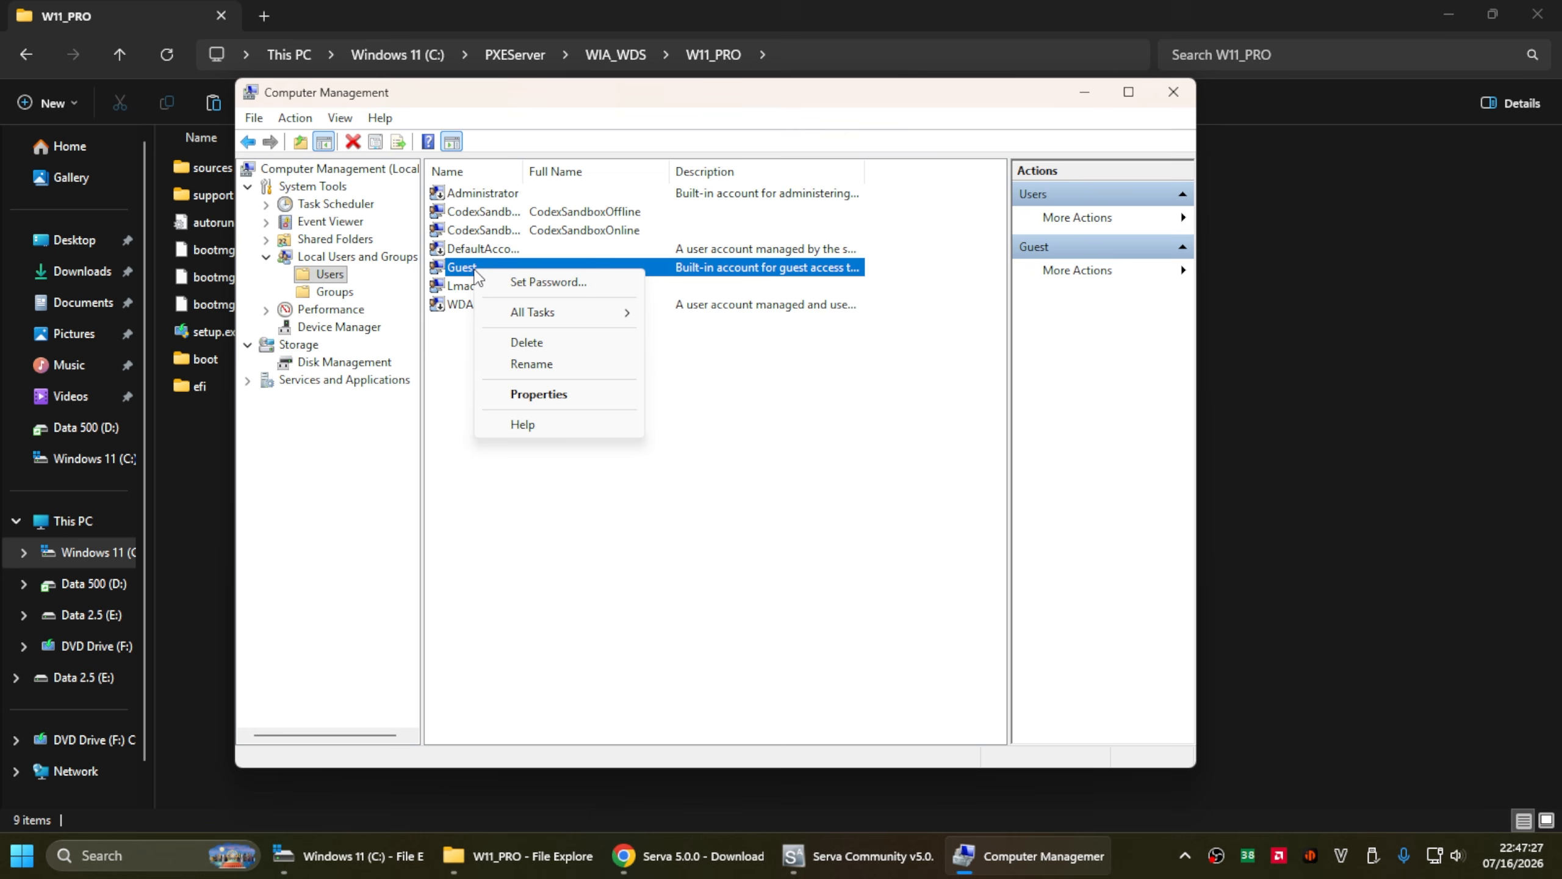
{"action": "left_click", "coordinate": [549, 283]}
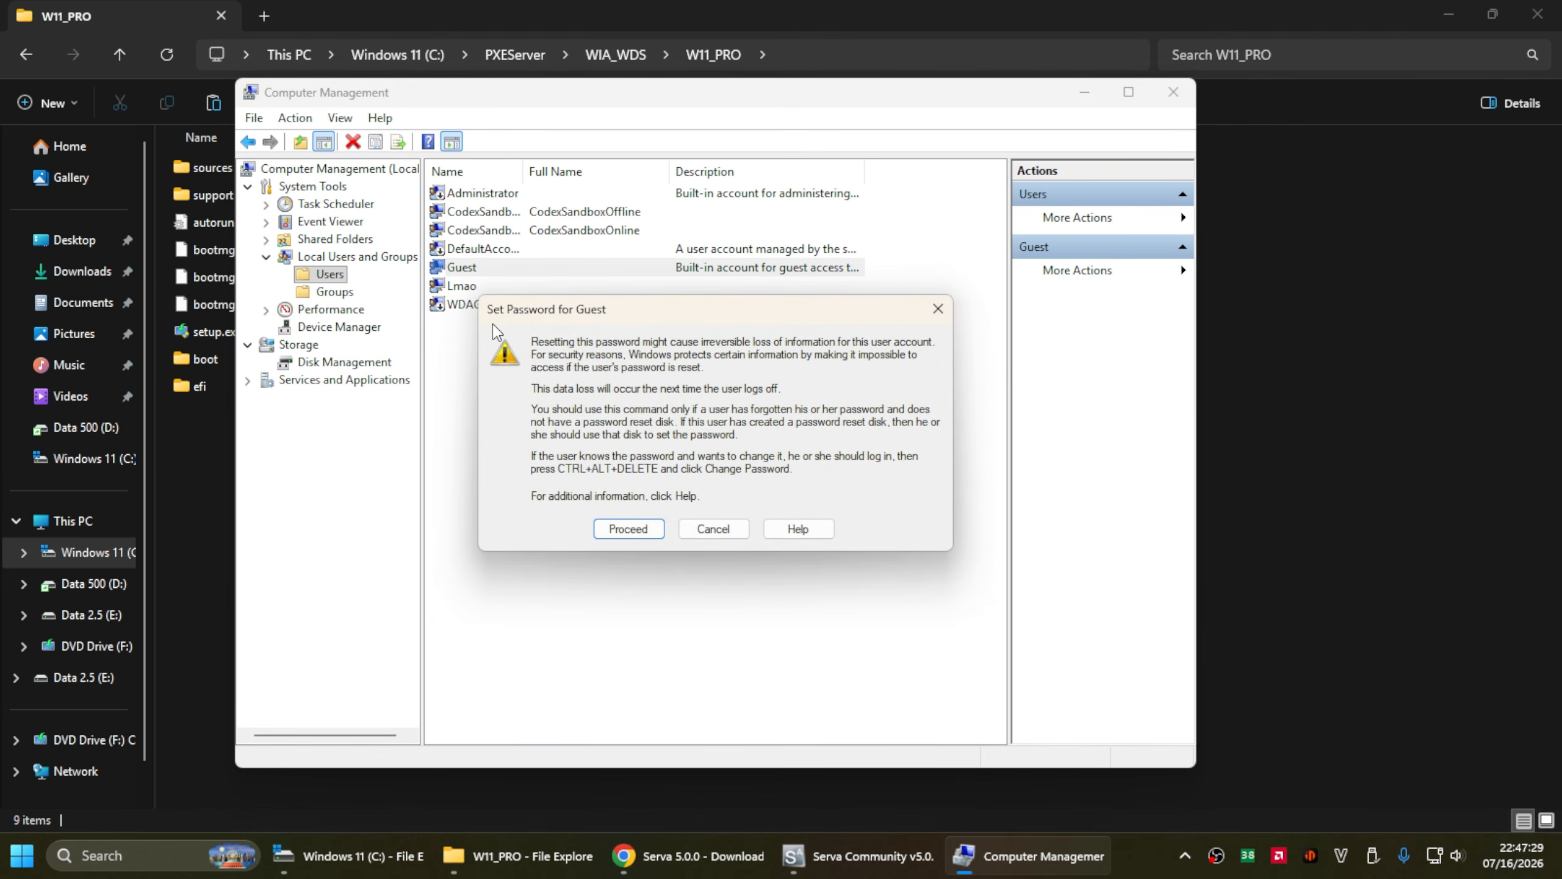
{"action": "left_click", "coordinate": [628, 528]}
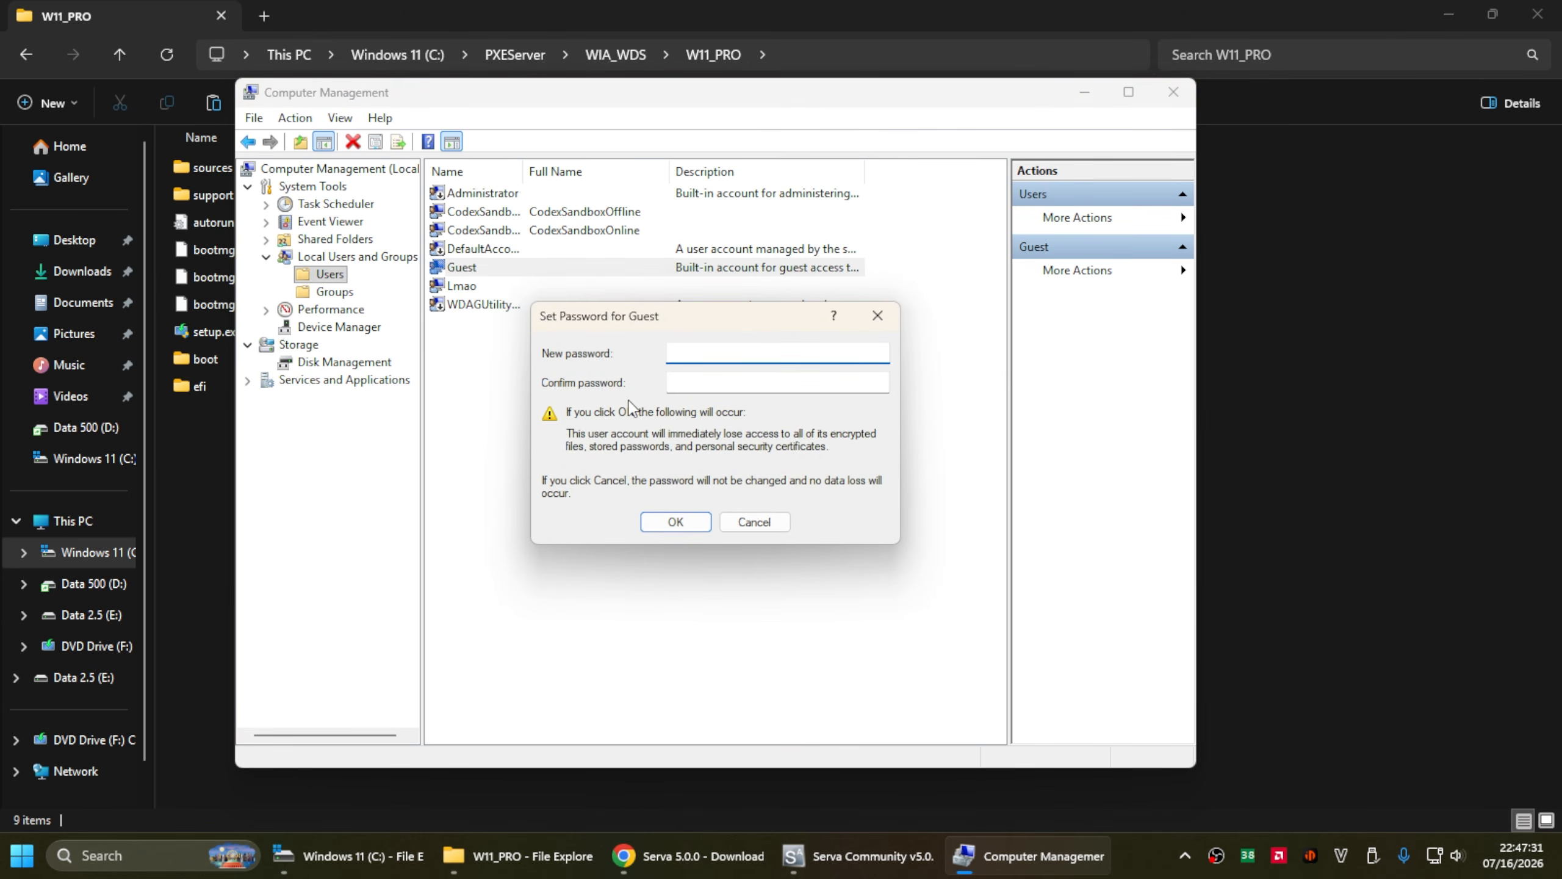
{"action": "type", "text": "123"}
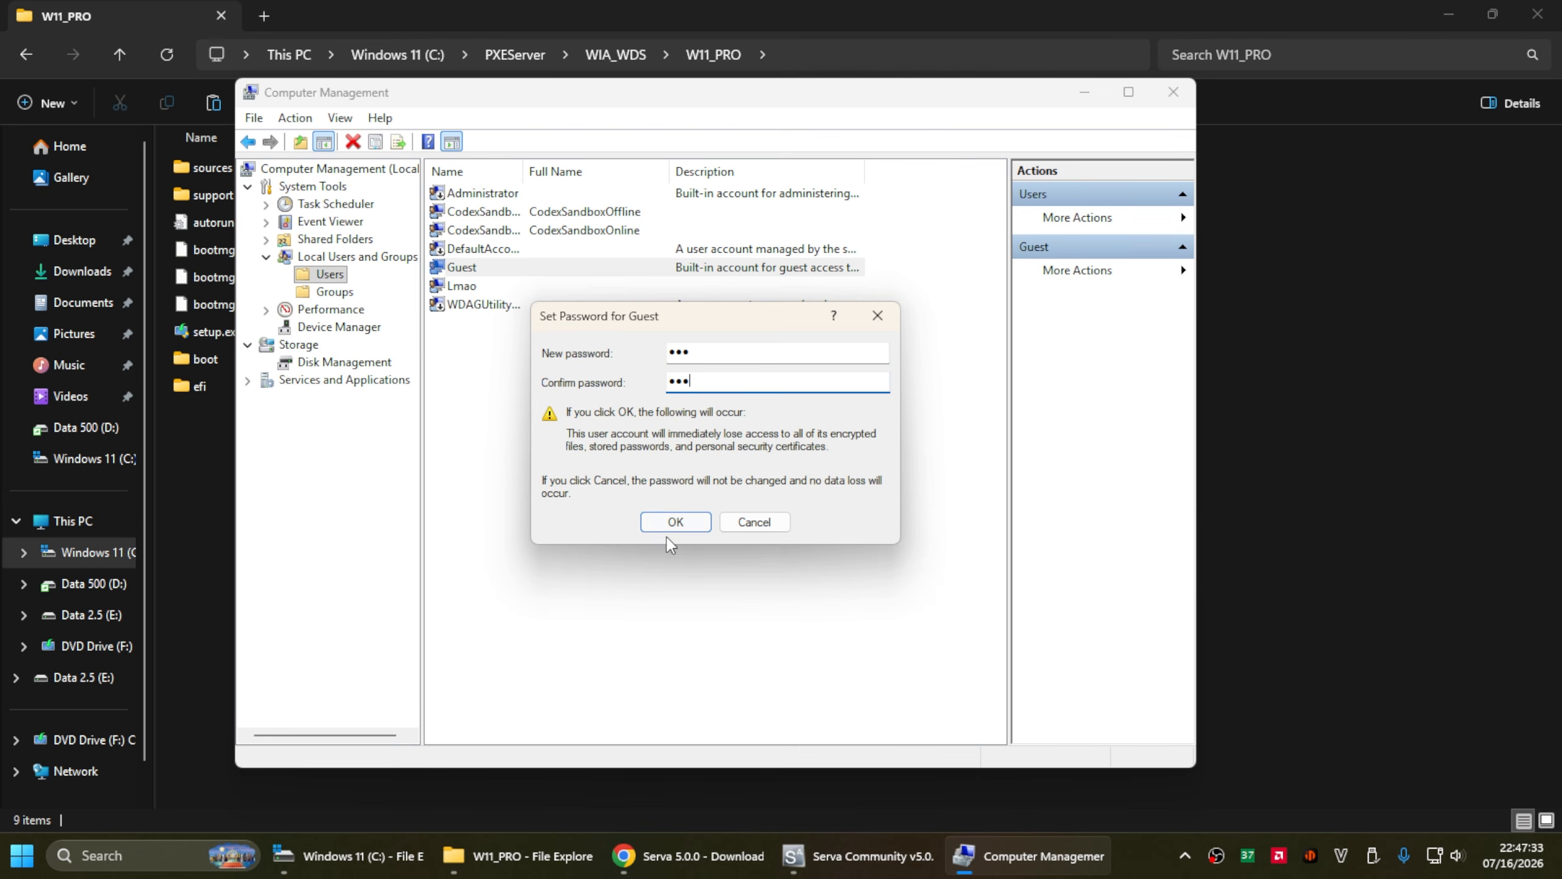
{"action": "left_click", "coordinate": [663, 523]}
{"action": "left_click", "coordinate": [794, 477]}
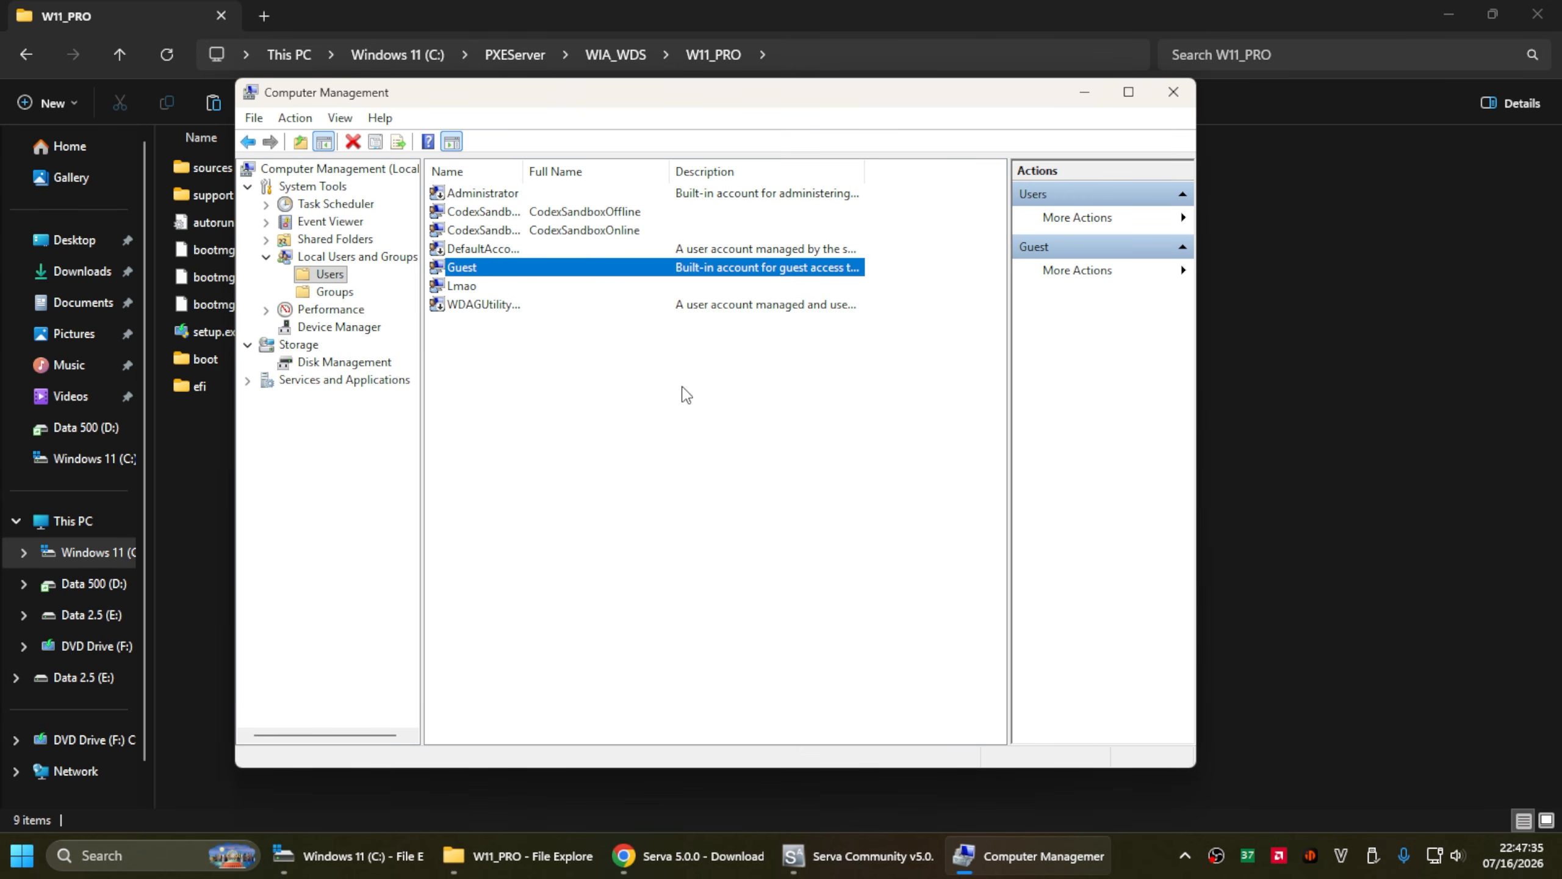
- Confirm the Guest account properties, close Computer Management, and return to the PXEServer folder
{"action": "double_click", "coordinate": [589, 266]}
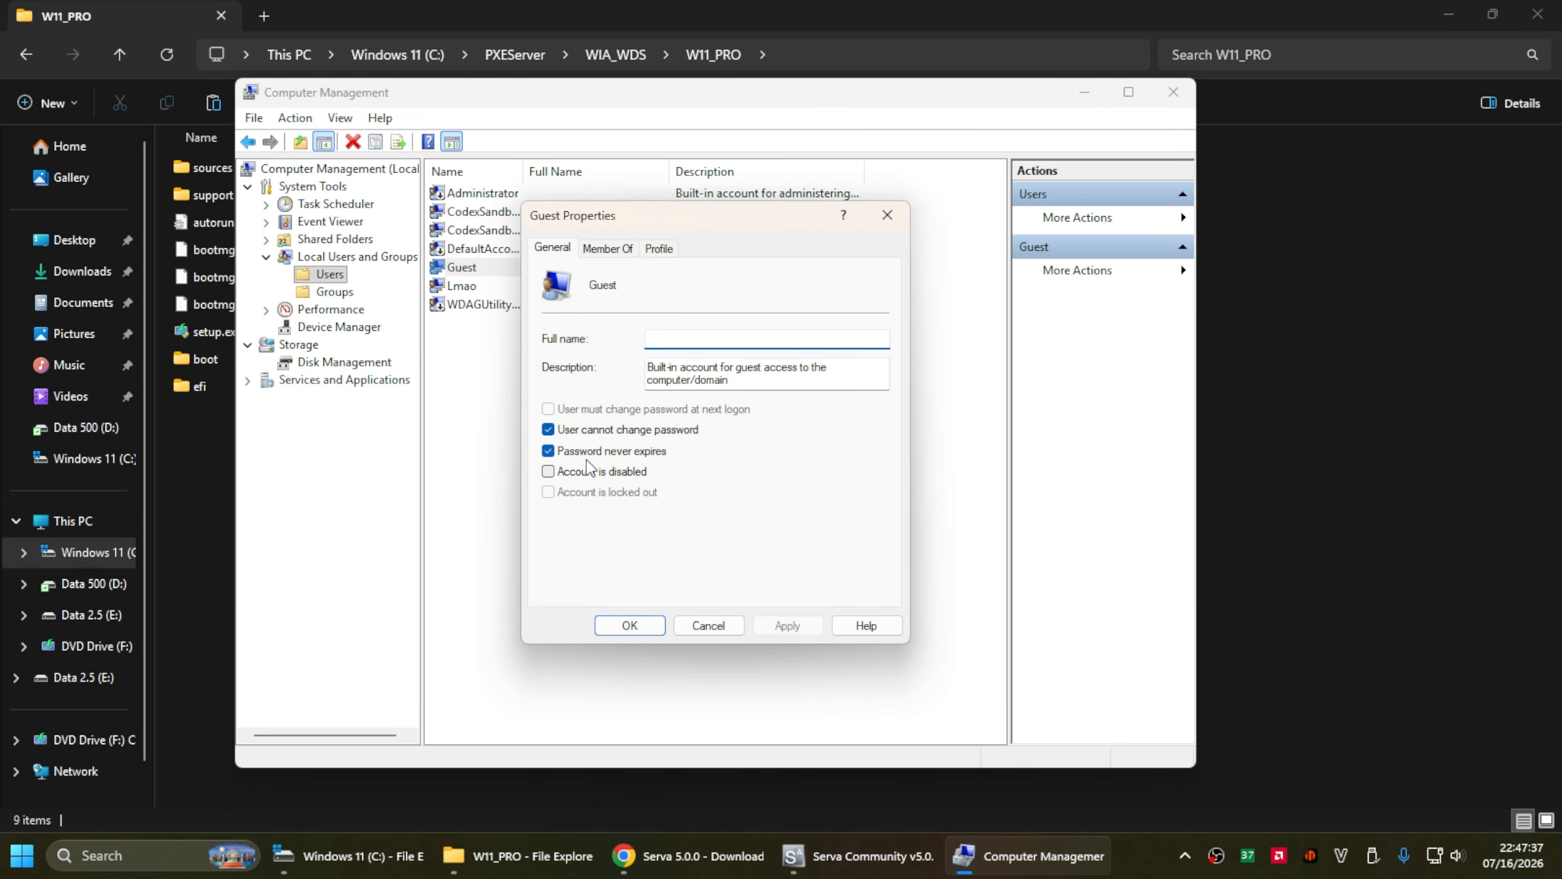
{"action": "left_click", "coordinate": [623, 628]}
{"action": "left_click", "coordinate": [1171, 93]}
{"action": "left_click", "coordinate": [528, 54]}
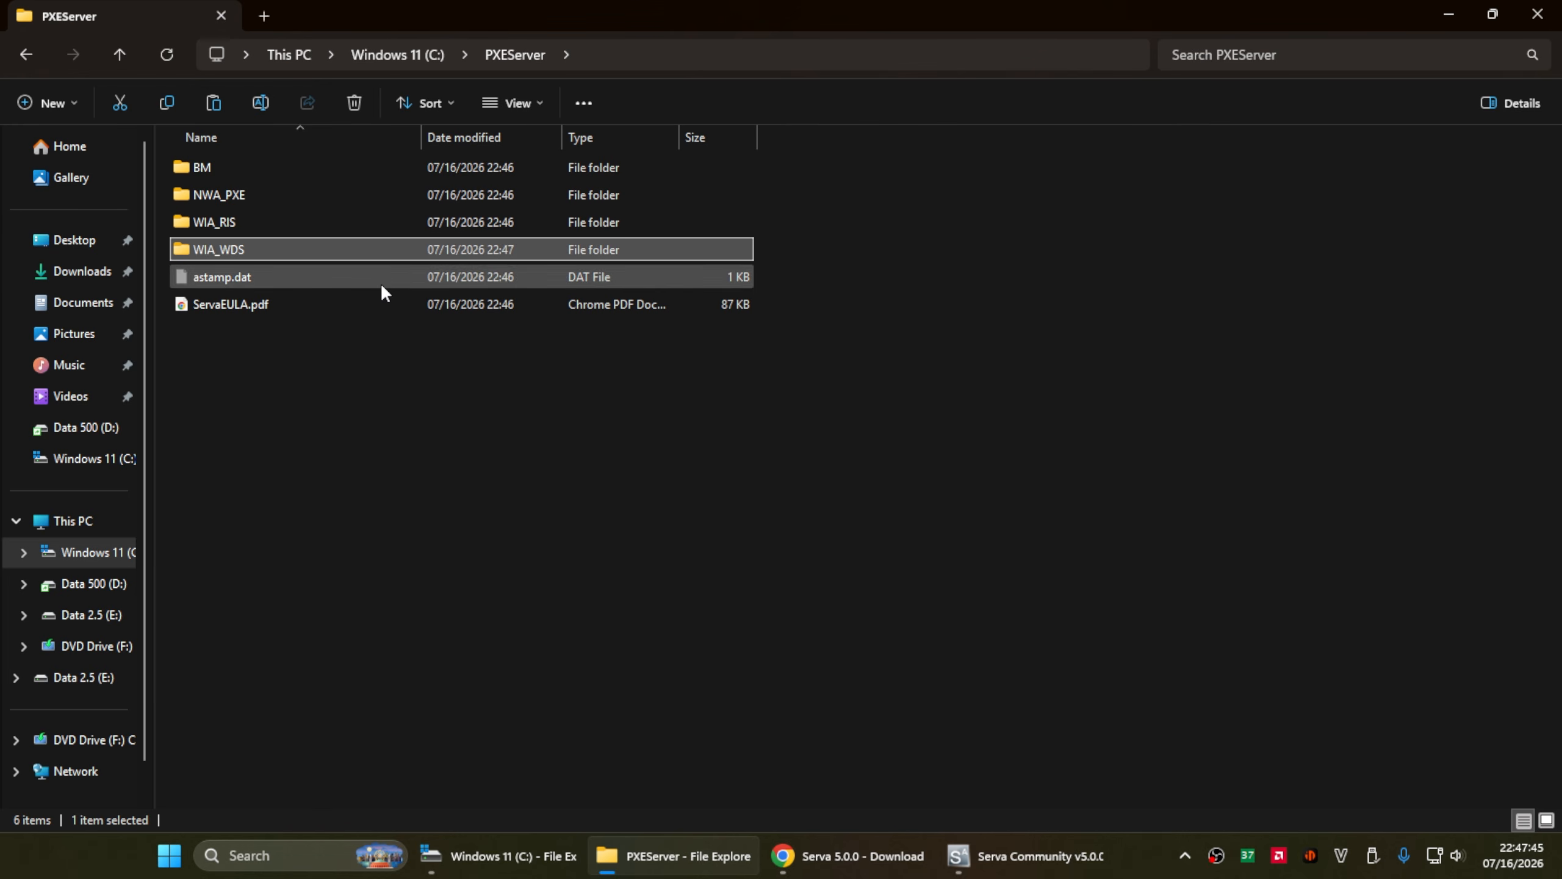
- Share the WIA_WDS folder over the network, giving Guest Read/Write permission
{"action": "right_click", "coordinate": [379, 253]}
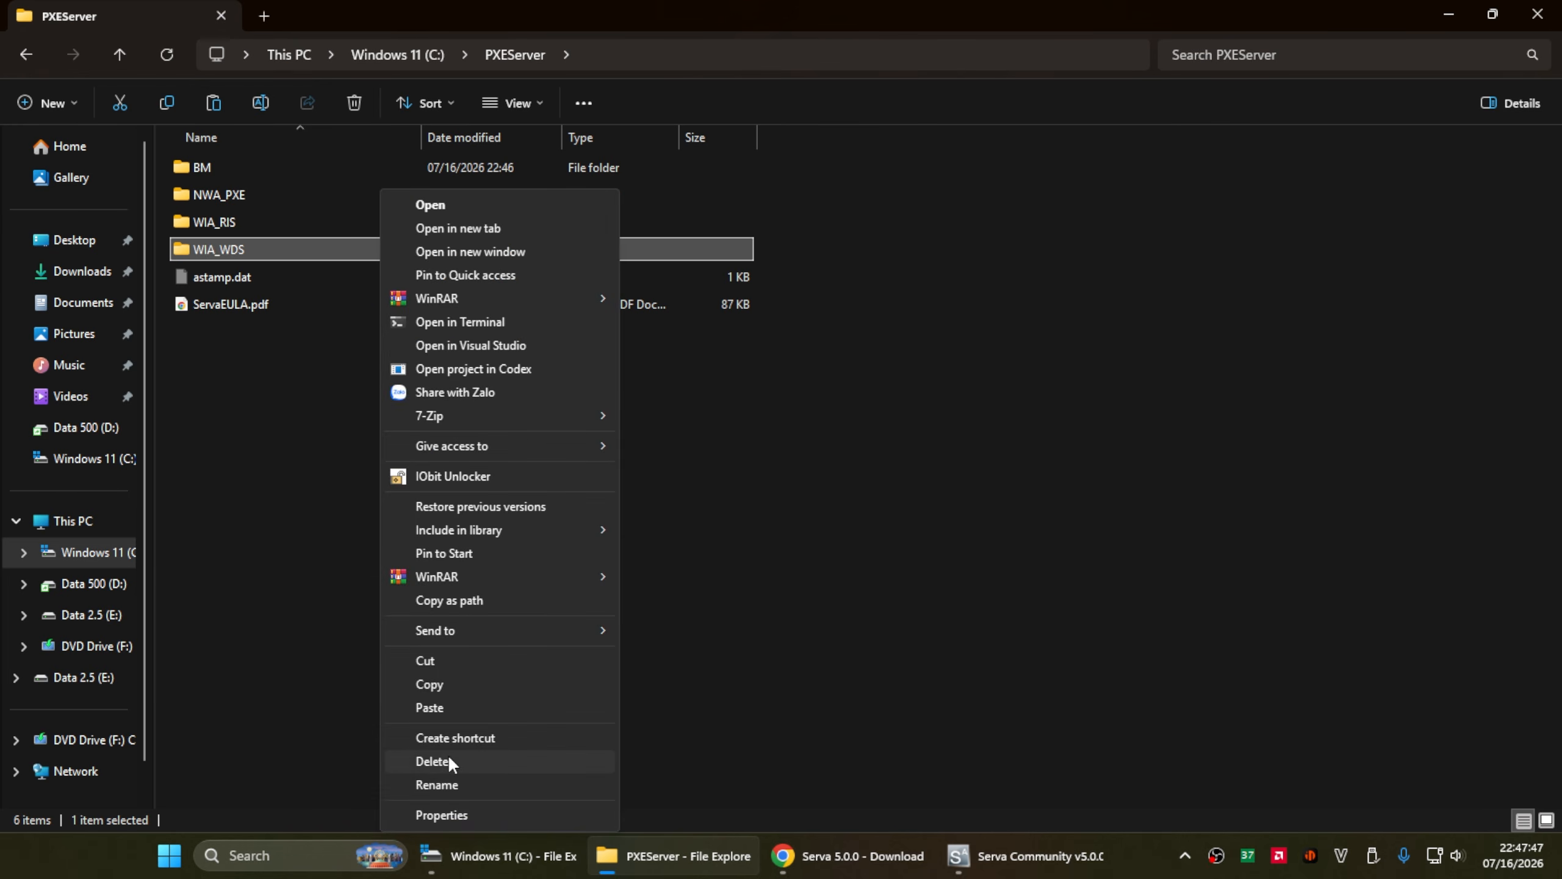
{"action": "left_click", "coordinate": [479, 814]}
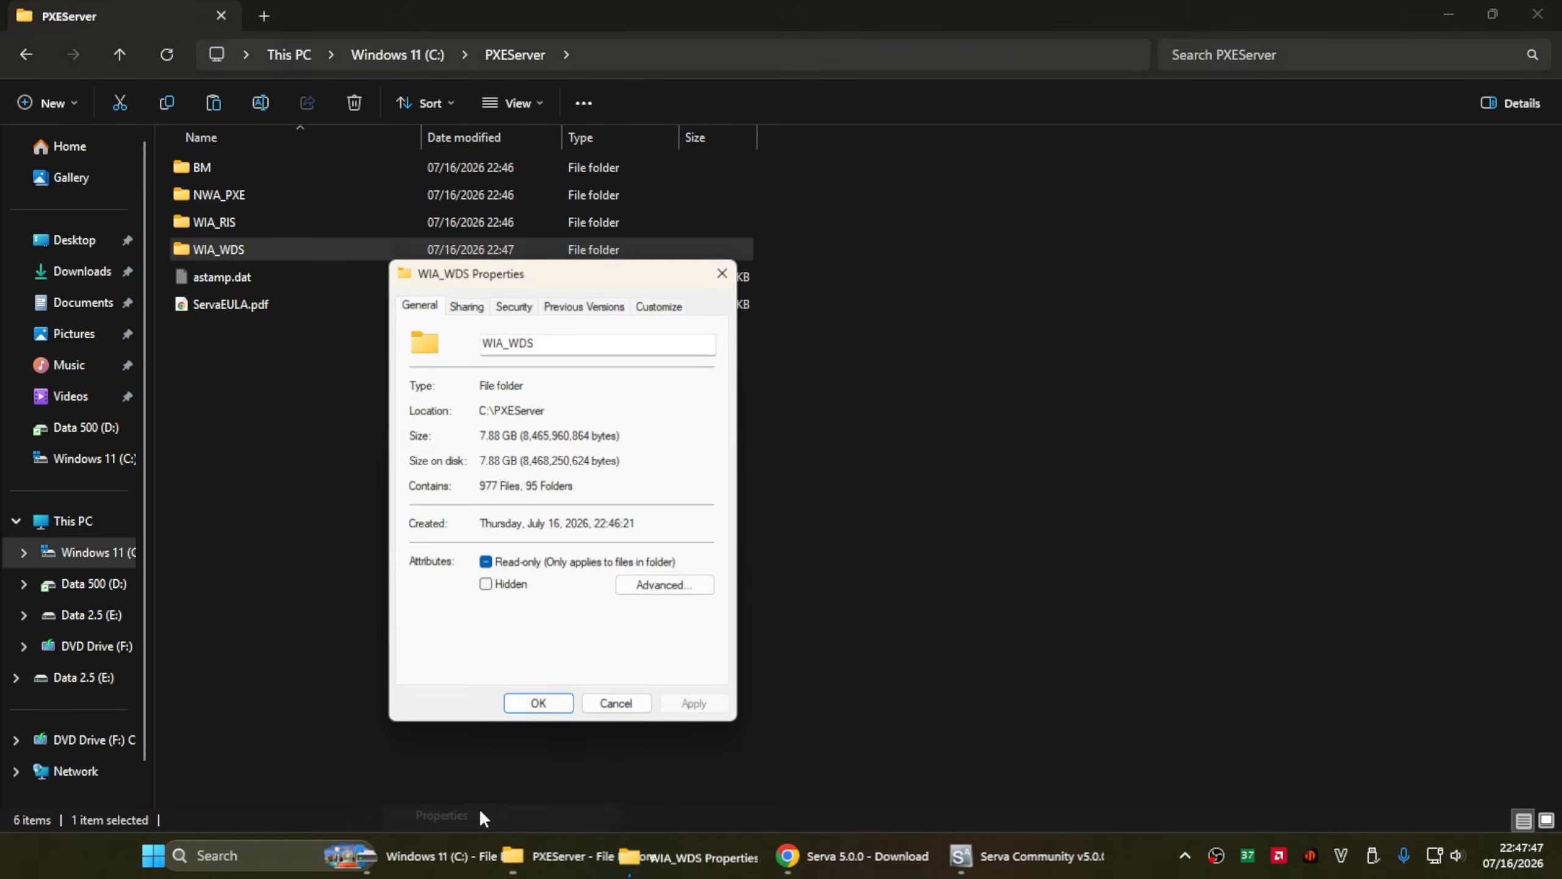
{"action": "left_click", "coordinate": [480, 304]}
{"action": "left_click", "coordinate": [453, 436]}
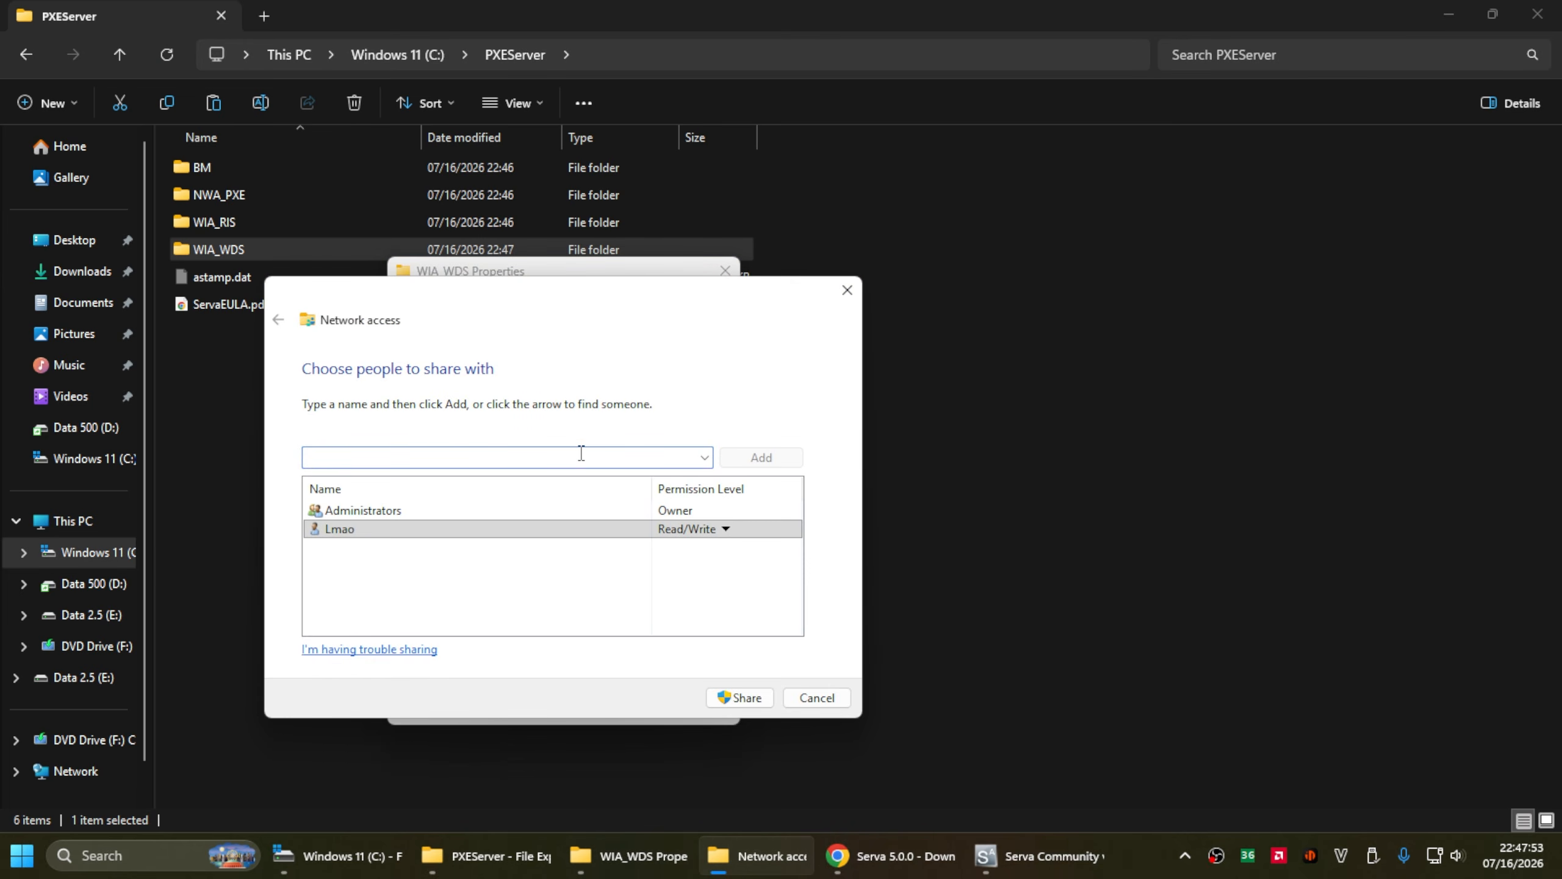
{"action": "type", "text": "GU"}
{"action": "left_click", "coordinate": [761, 456]}
{"action": "left_click", "coordinate": [707, 530]}
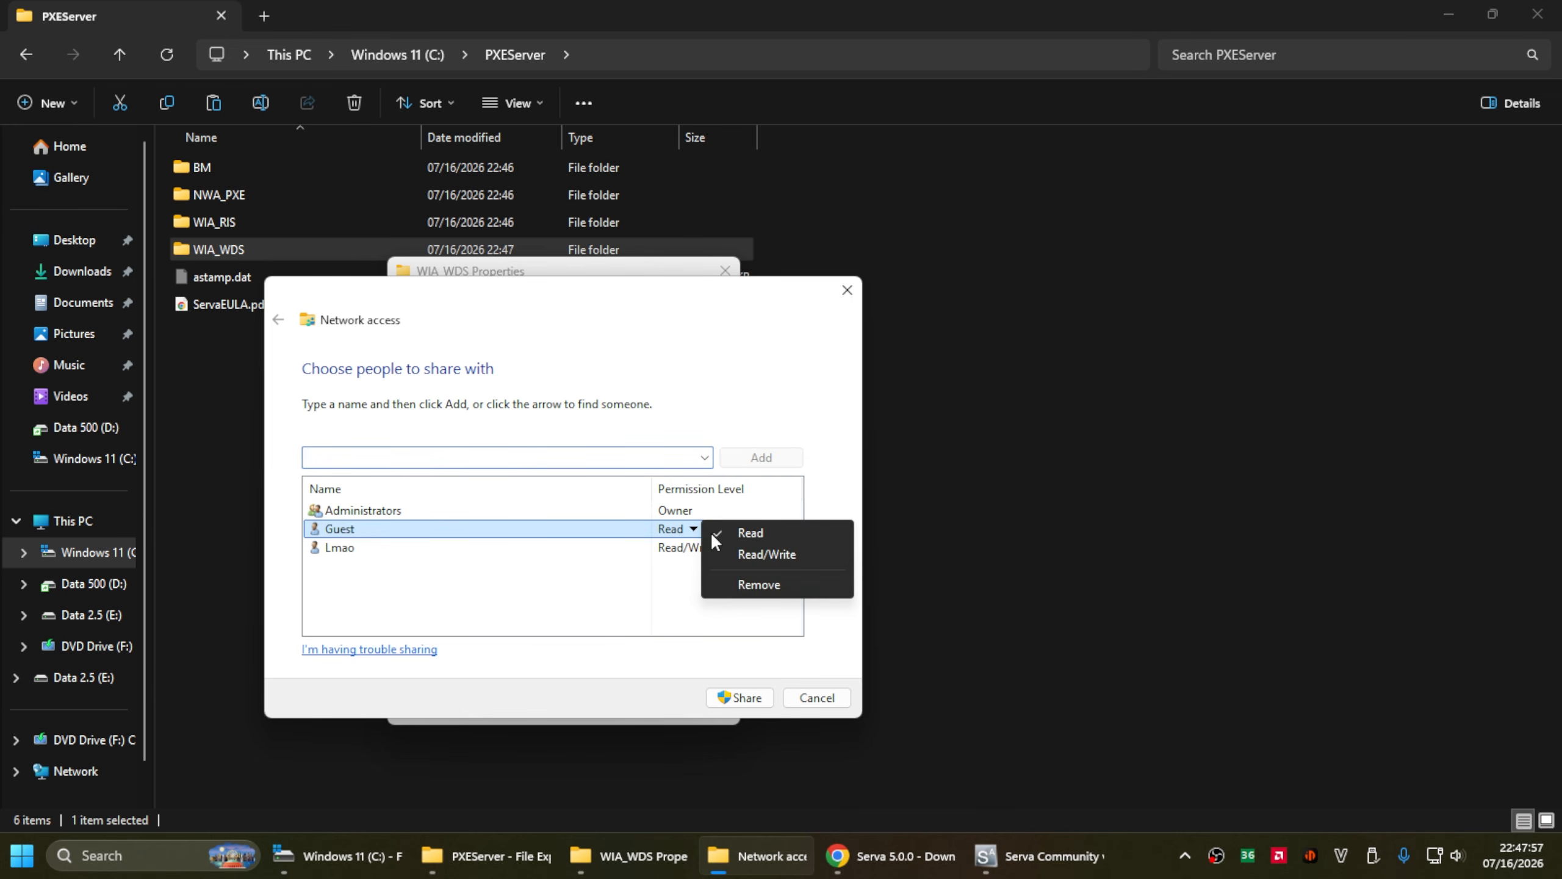
{"action": "left_click", "coordinate": [763, 554]}
{"action": "left_click", "coordinate": [740, 698]}
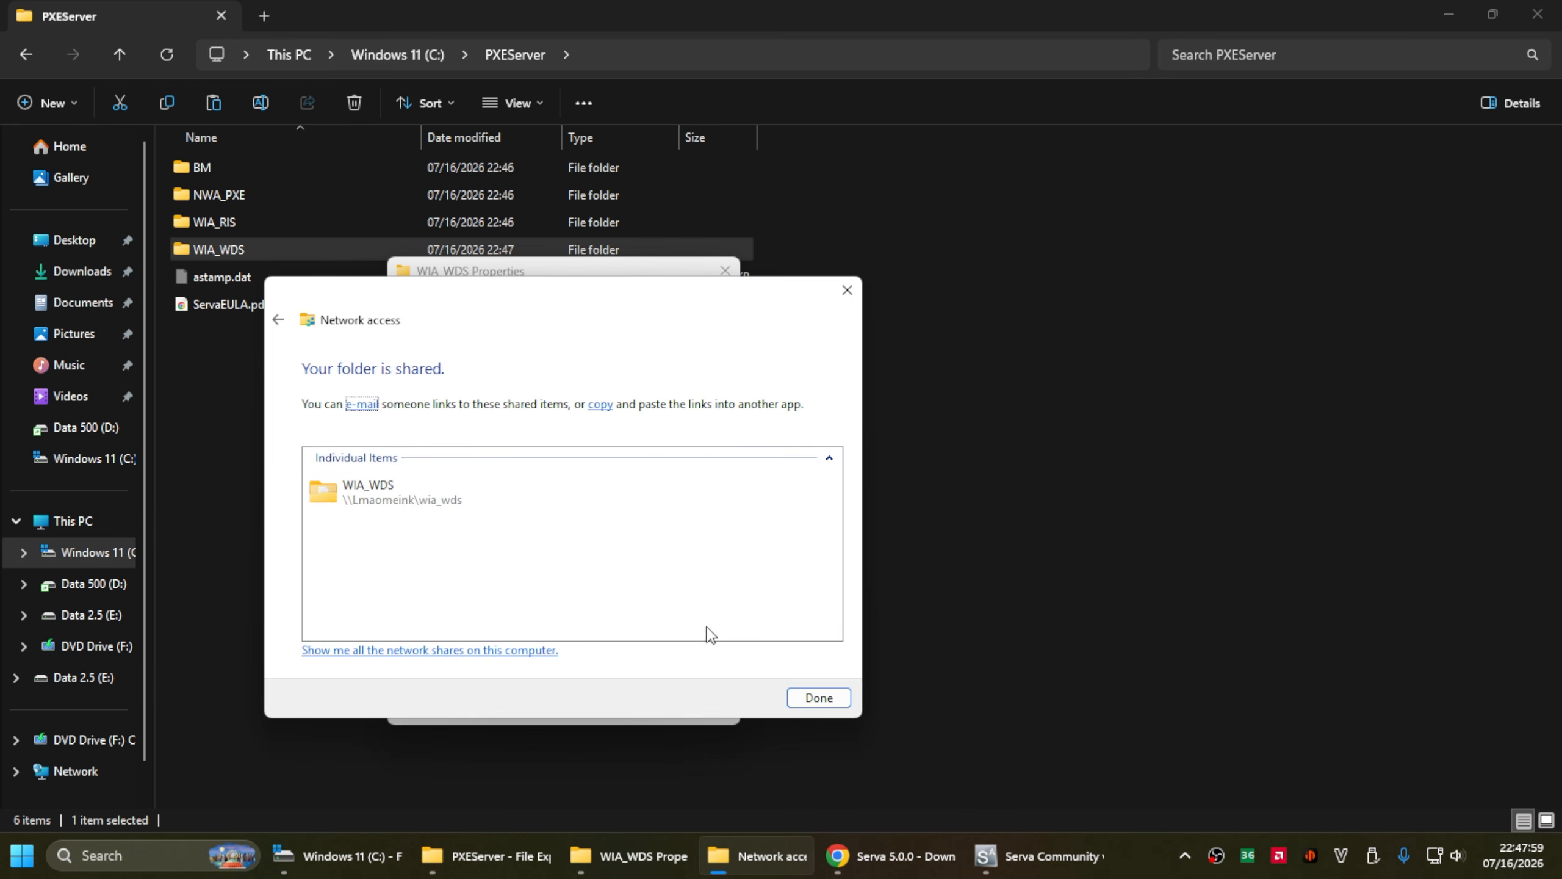
- Finish the sharing wizard and add a second share named WIA_WDS_SHARE in Advanced Sharing
{"action": "left_click", "coordinate": [799, 692]}
{"action": "left_click", "coordinate": [498, 534]}
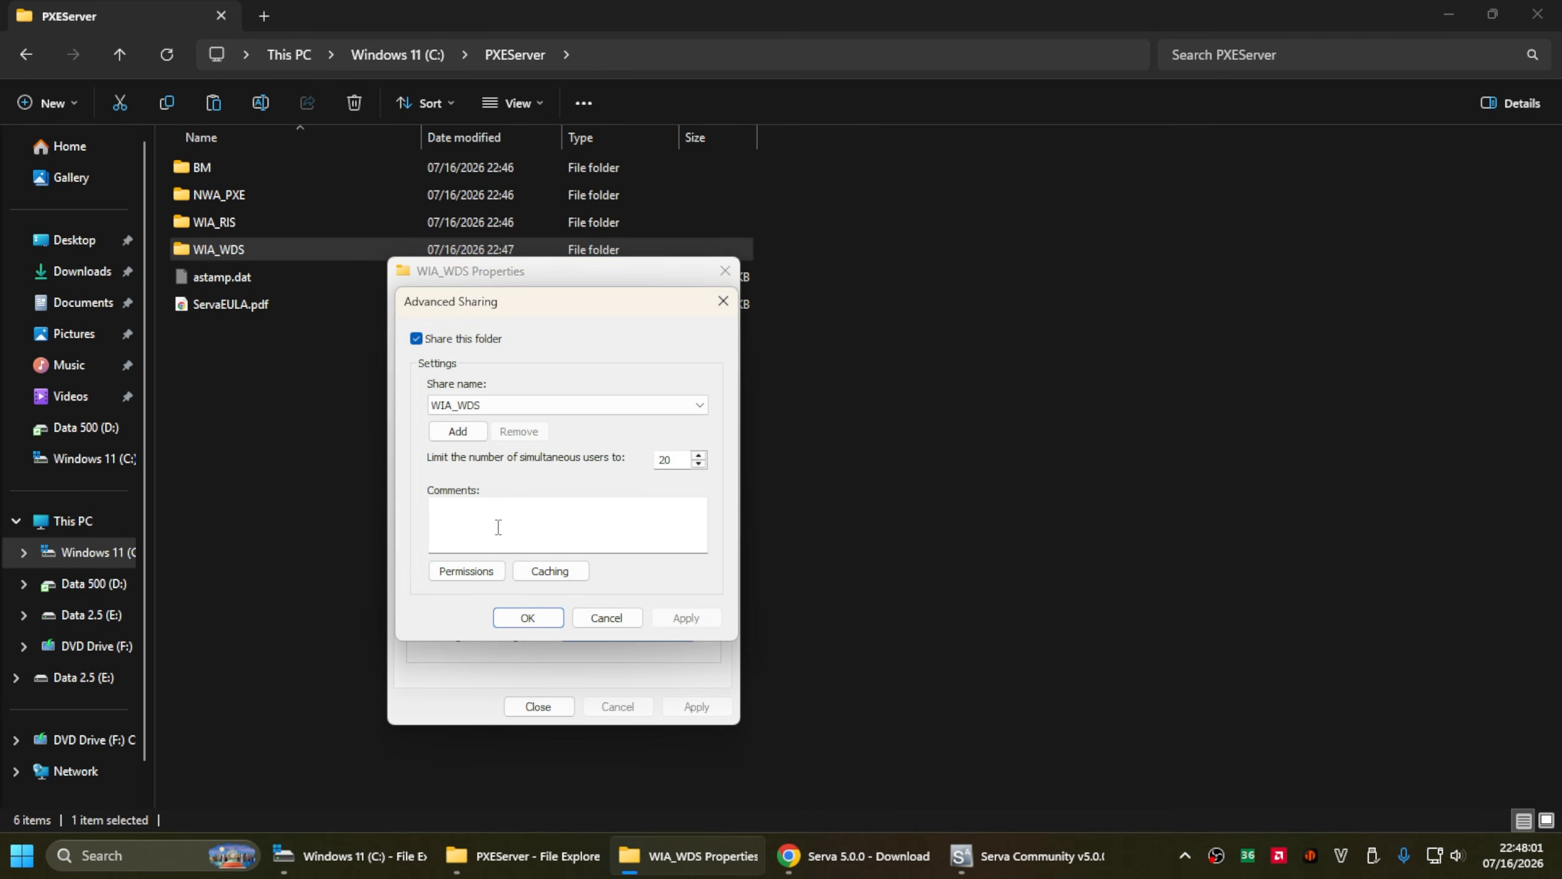
{"action": "left_click", "coordinate": [476, 406]}
{"action": "left_click", "coordinate": [476, 406]}
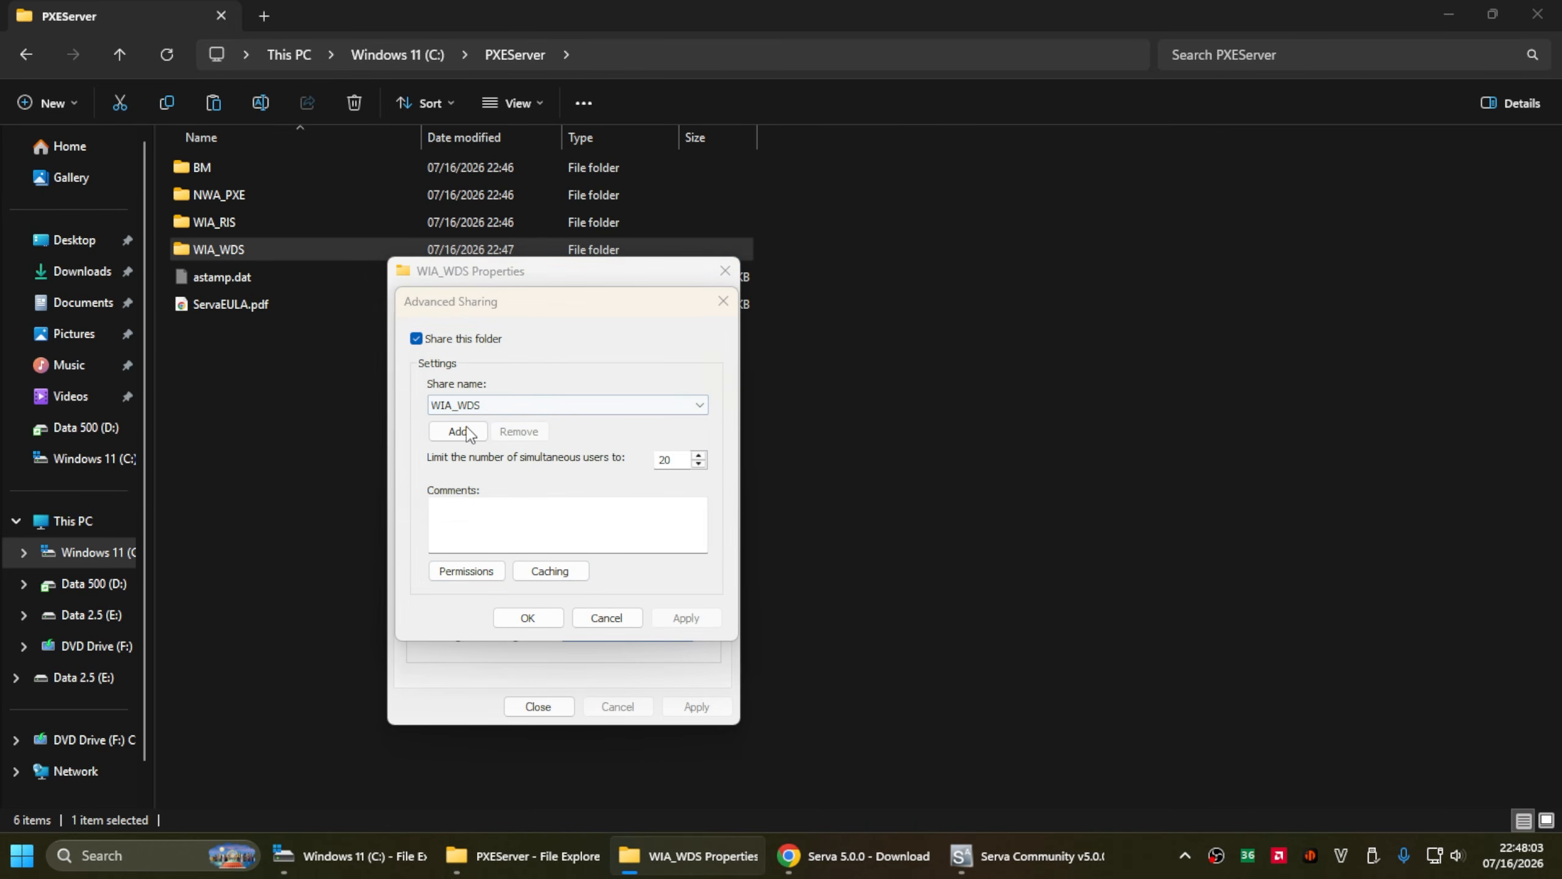
{"action": "left_click", "coordinate": [458, 431]}
{"action": "left_click_drag", "start_coordinate": [561, 373], "coordinate": [569, 493]}
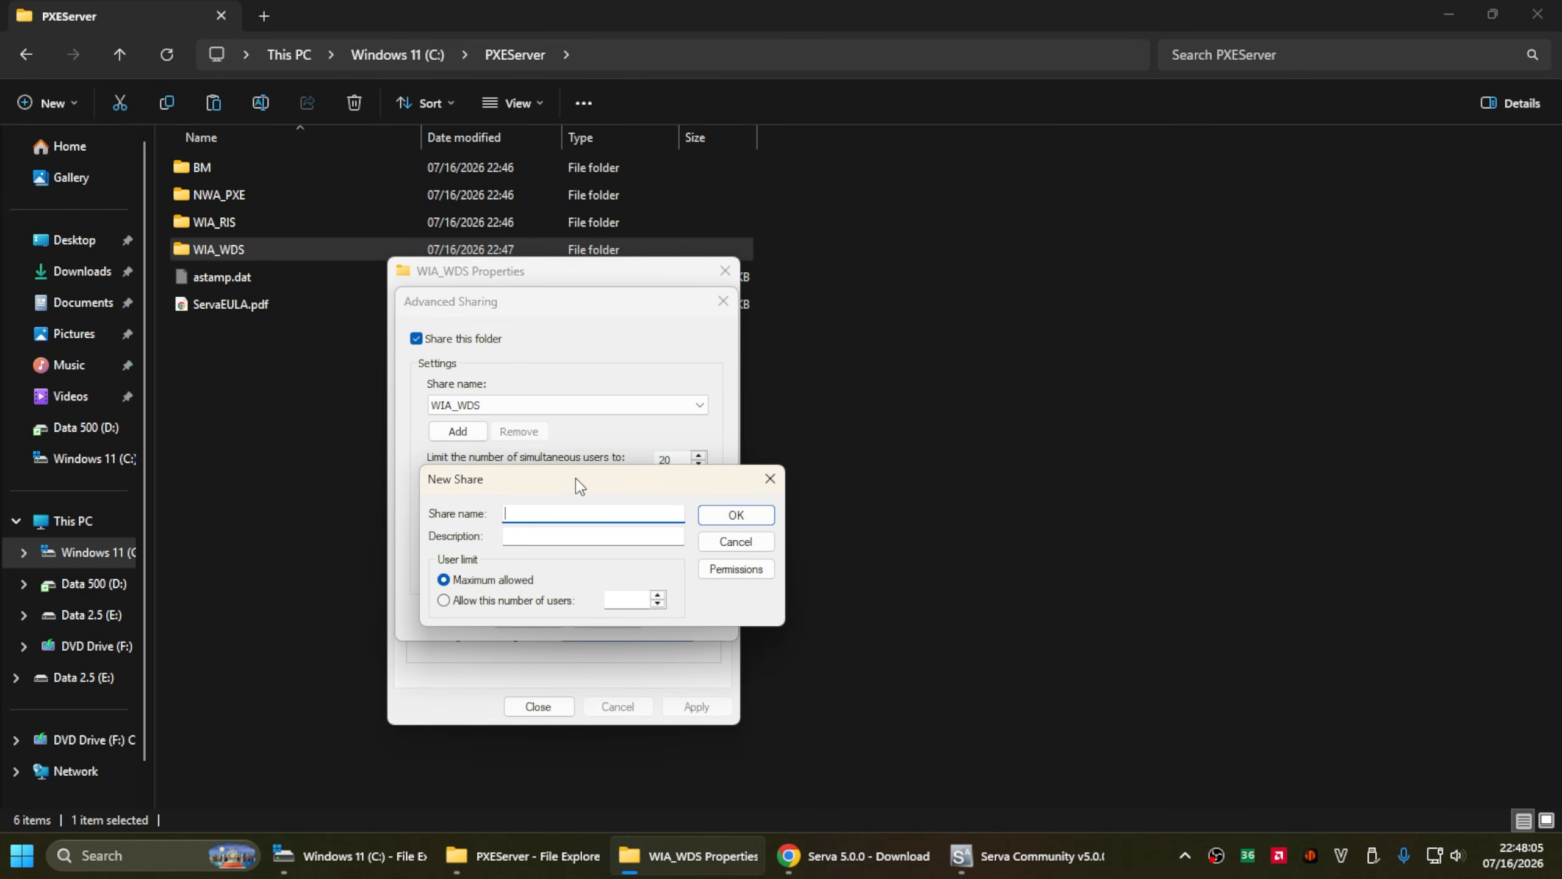
{"action": "type", "text": "WWI"}
{"action": "left_click", "coordinate": [735, 516]}
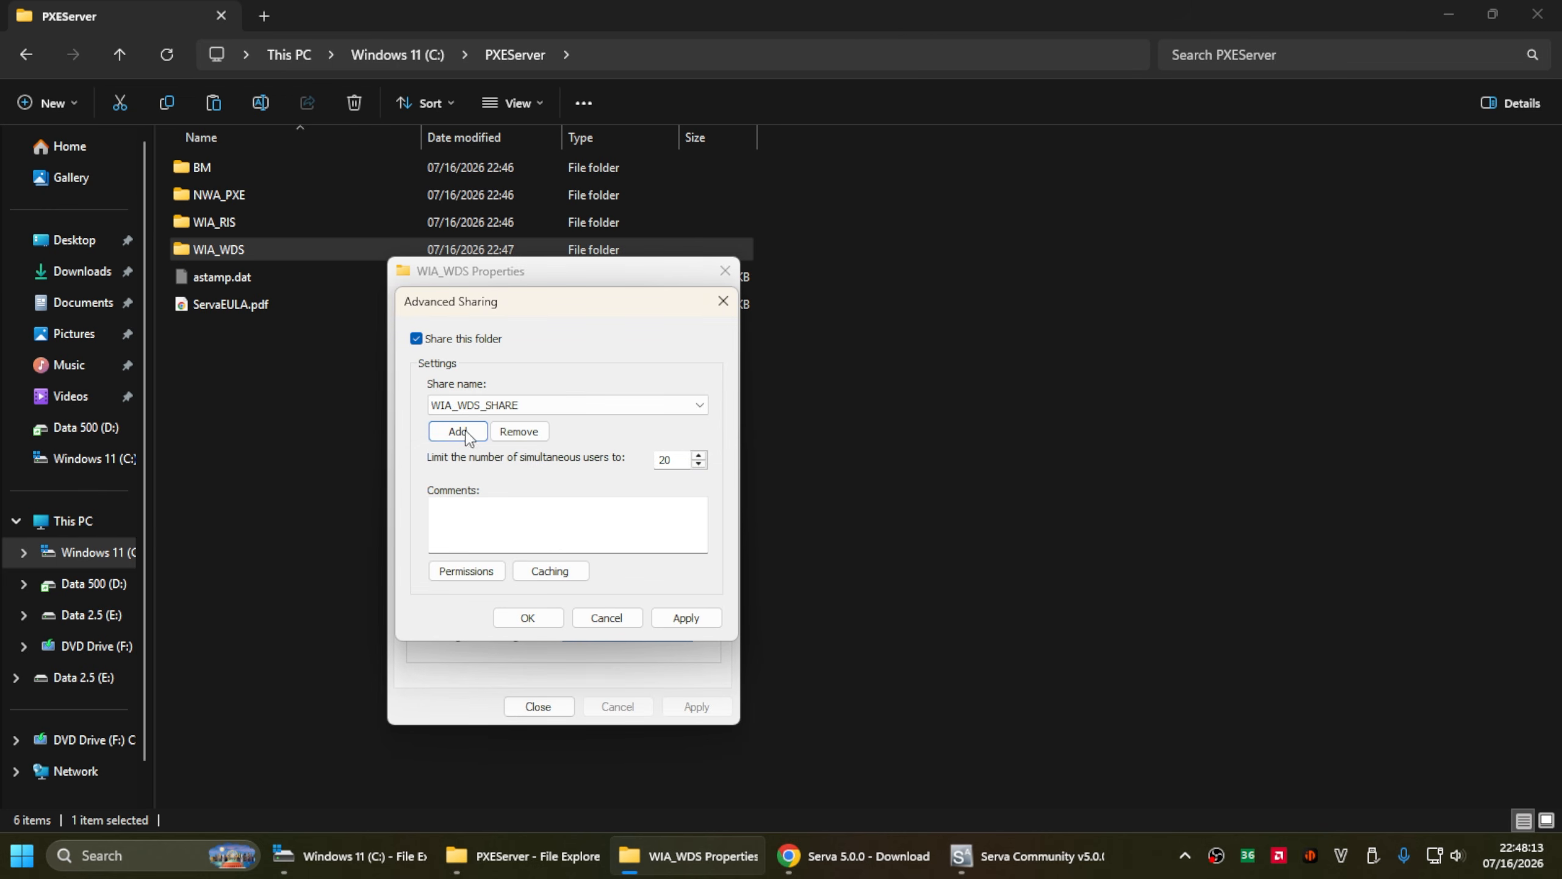
- Add Guest to WIA_WDS_SHARE permissions, give Everyone Full Control, and apply the changes
{"action": "left_click", "coordinate": [480, 568]}
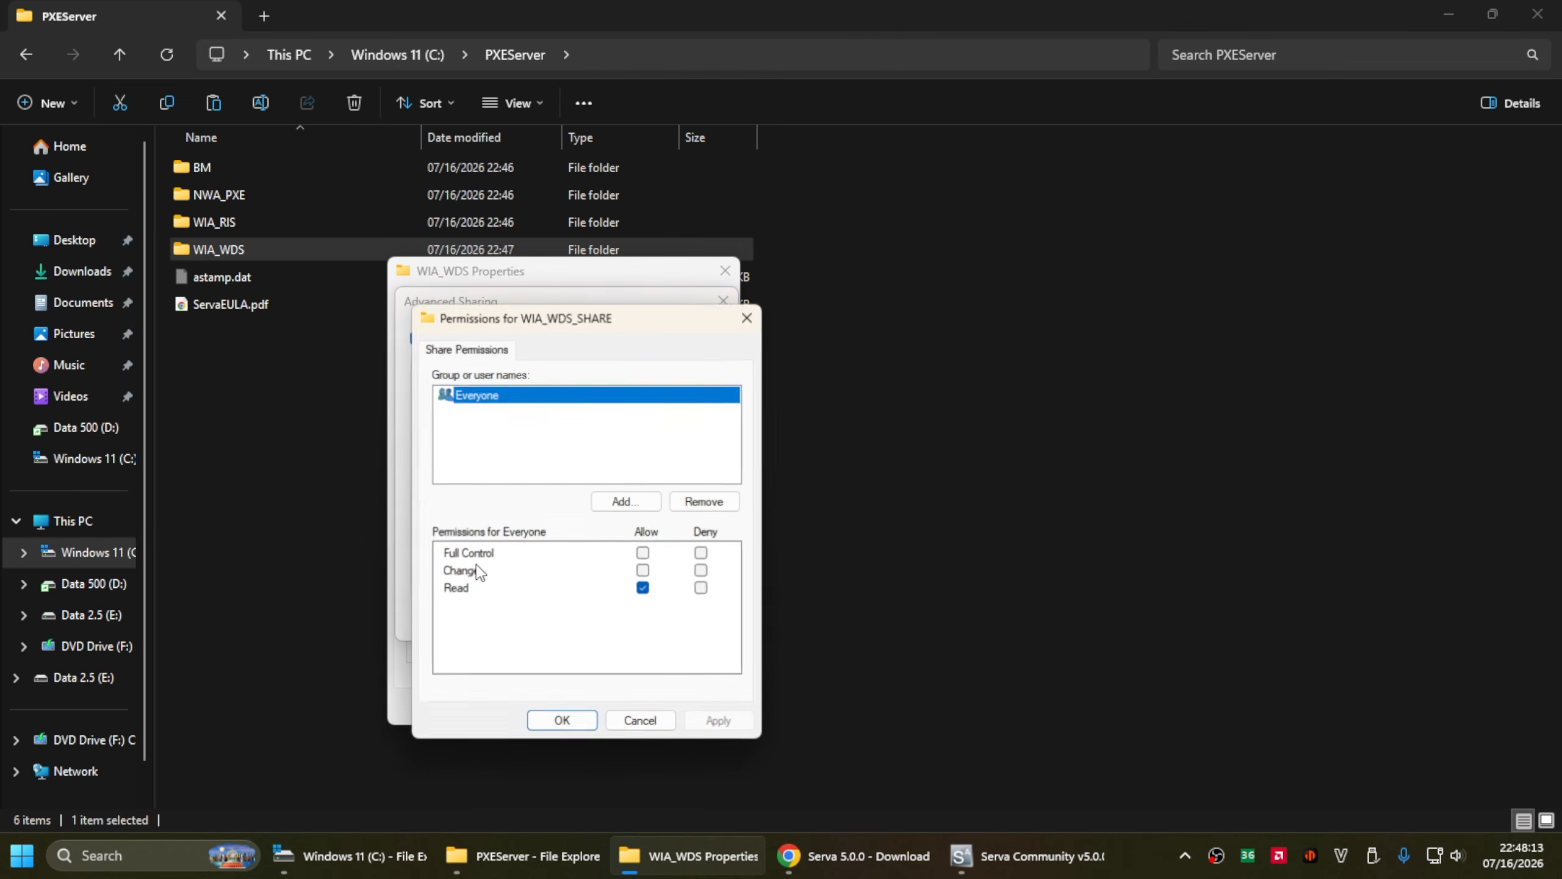
{"action": "left_click", "coordinate": [636, 501]}
{"action": "type", "text": "Gue"}
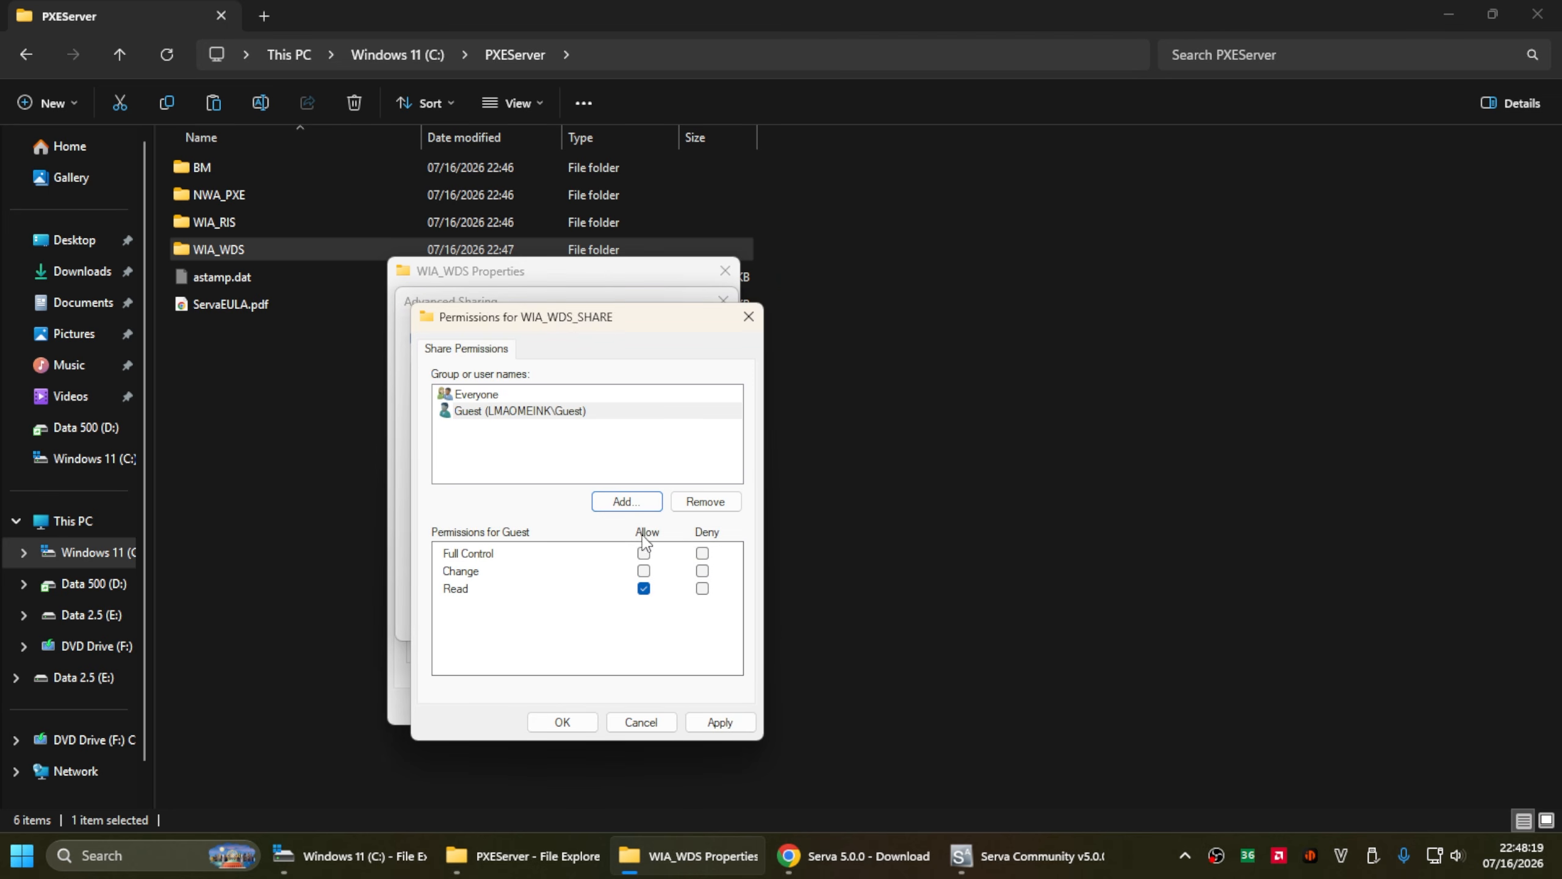
{"action": "left_click", "coordinate": [643, 570]}
{"action": "left_click", "coordinate": [542, 397]}
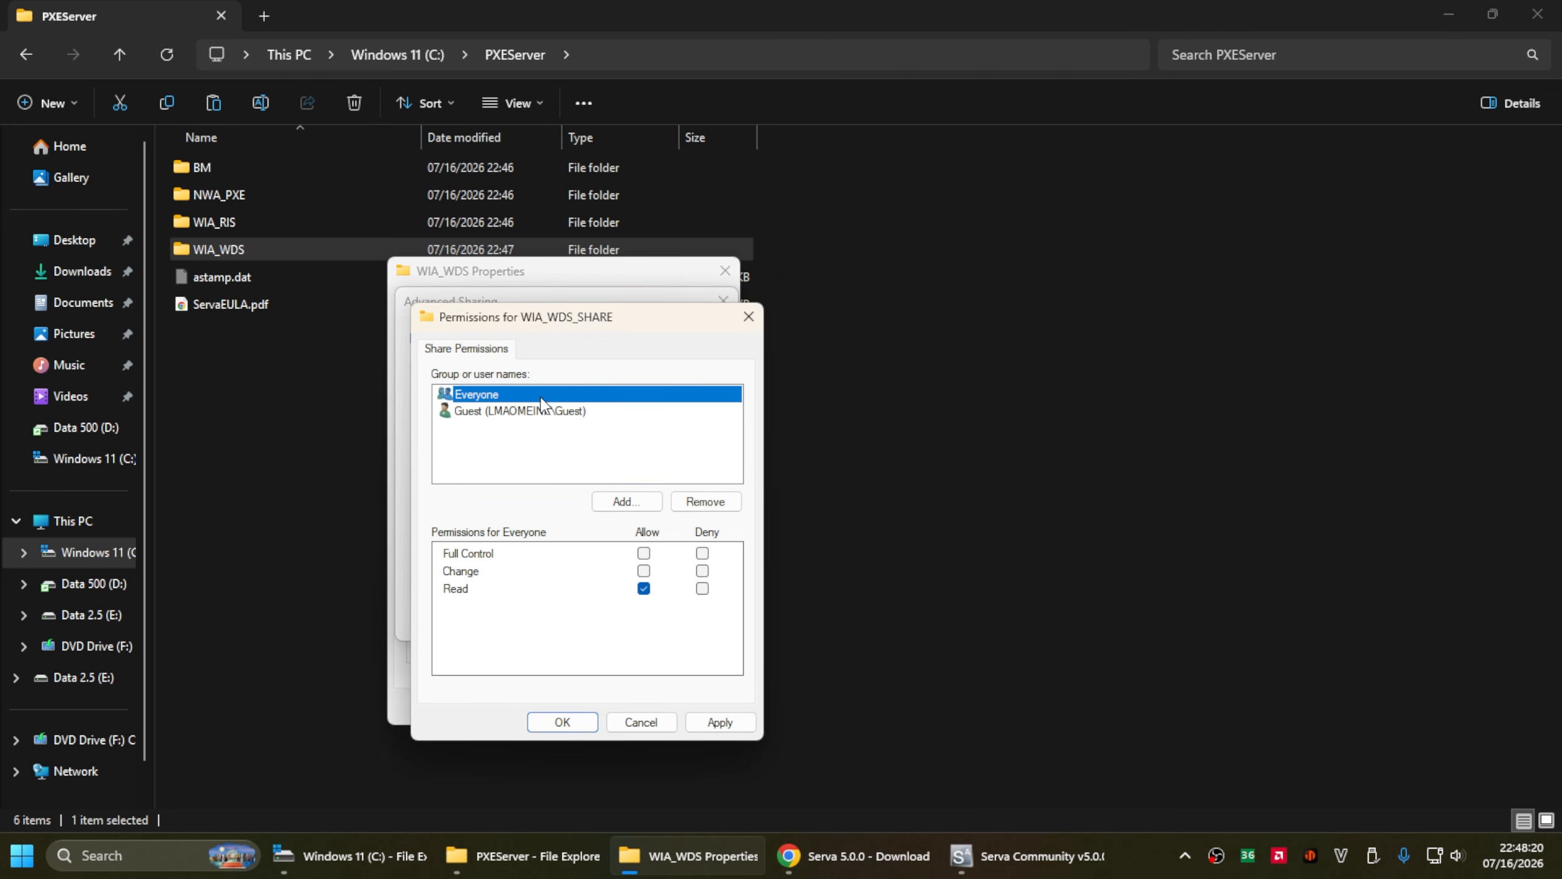
{"action": "left_click", "coordinate": [644, 553]}
{"action": "left_click", "coordinate": [731, 725]}
{"action": "left_click", "coordinate": [641, 723]}
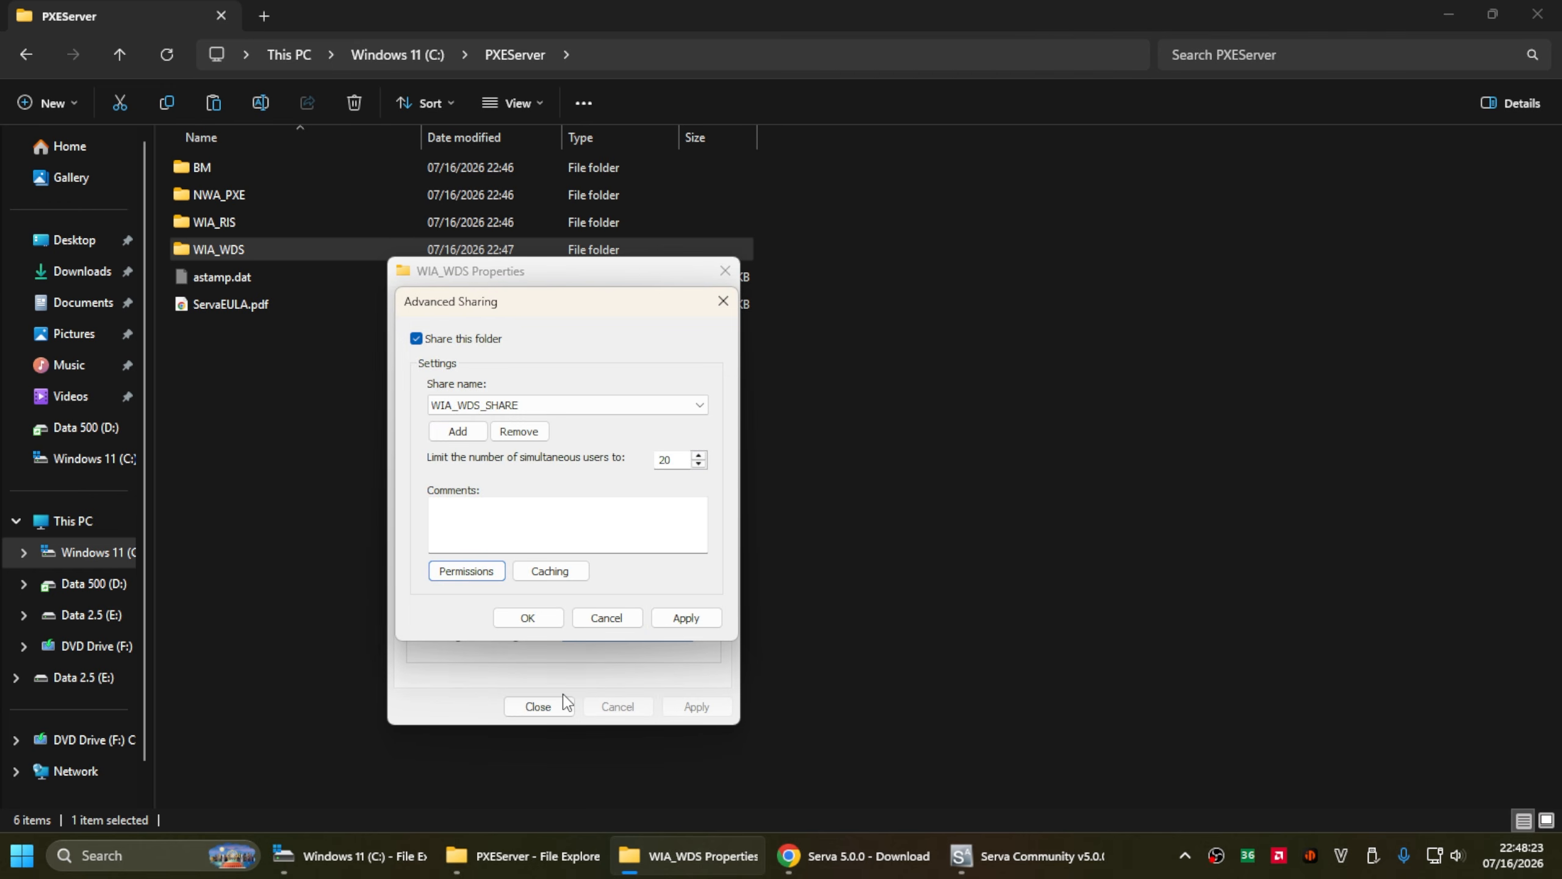
{"action": "left_click", "coordinate": [687, 618]}
{"action": "left_click", "coordinate": [546, 619]}
- Review Guest's permissions on the Security tab and close the folder's properties
{"action": "left_click", "coordinate": [525, 307]}
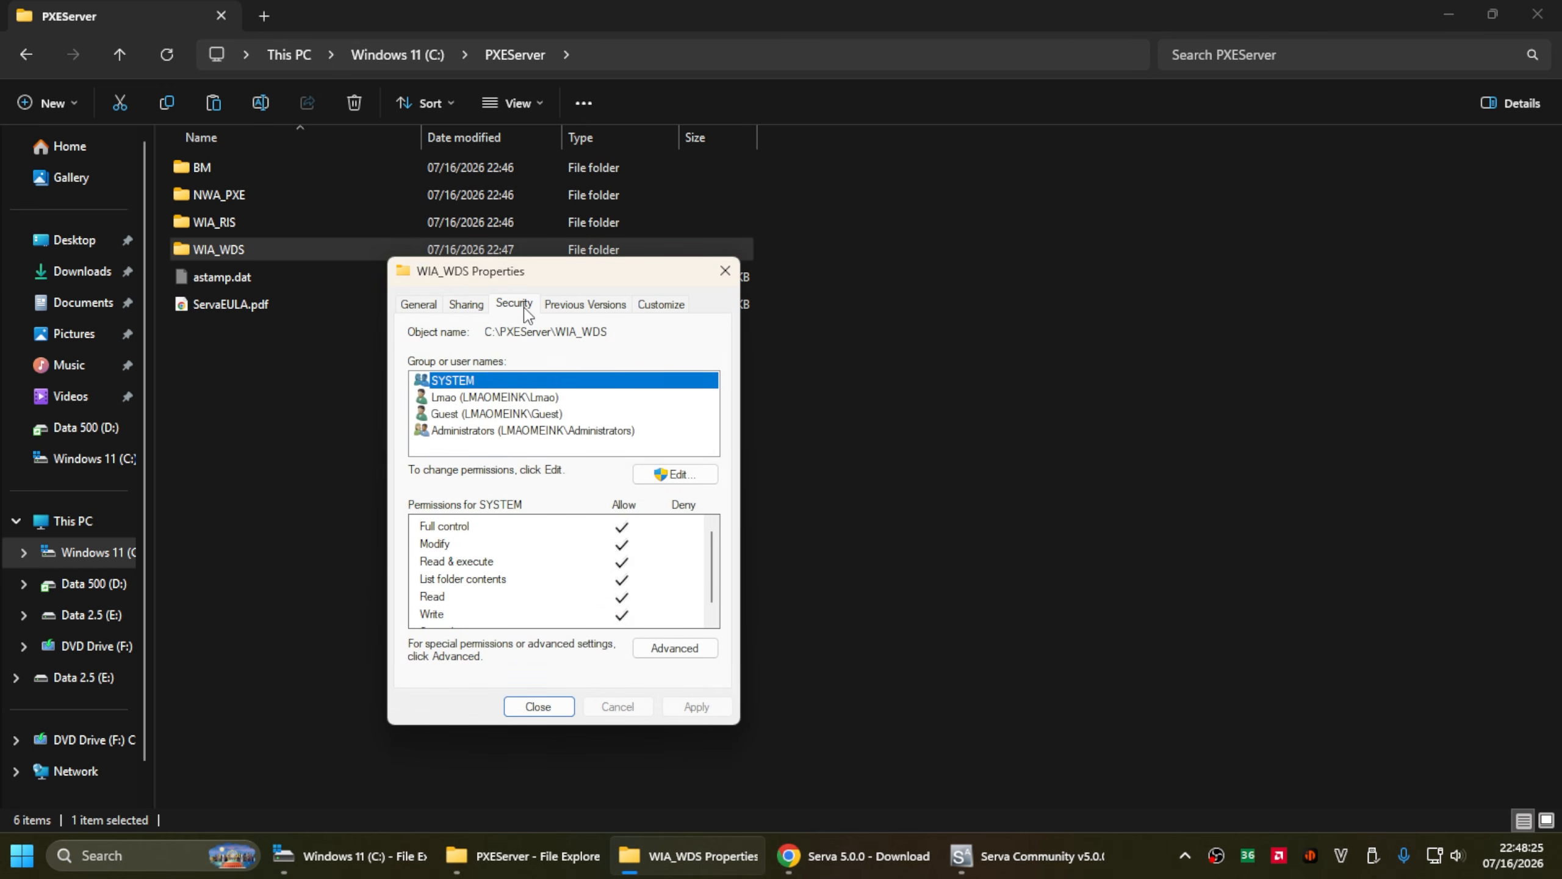
{"action": "left_click", "coordinate": [453, 415]}
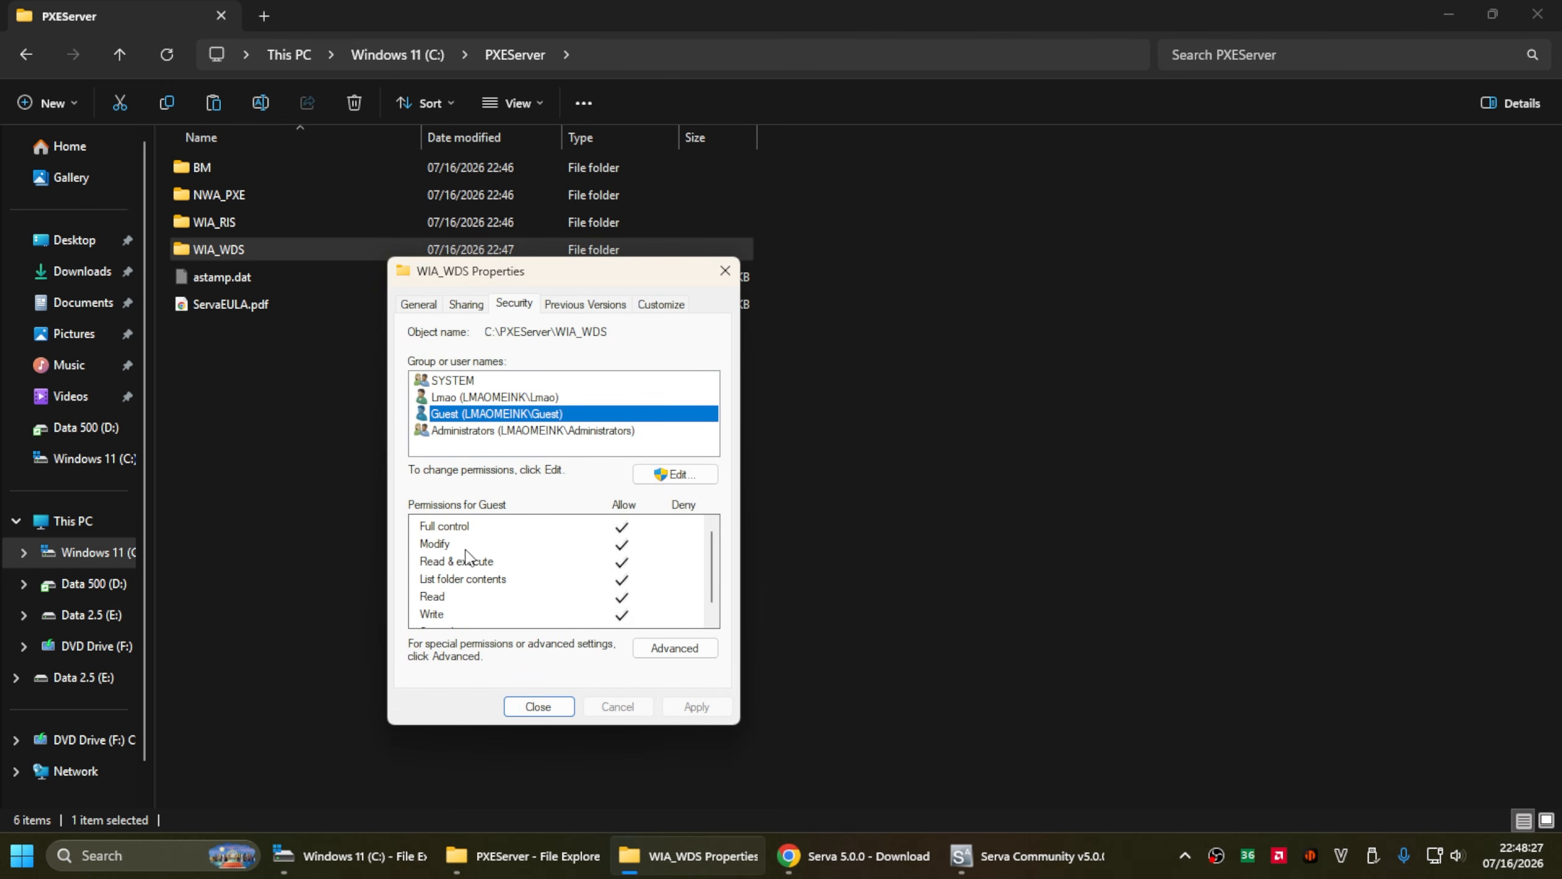
{"action": "left_click", "coordinate": [538, 707]}
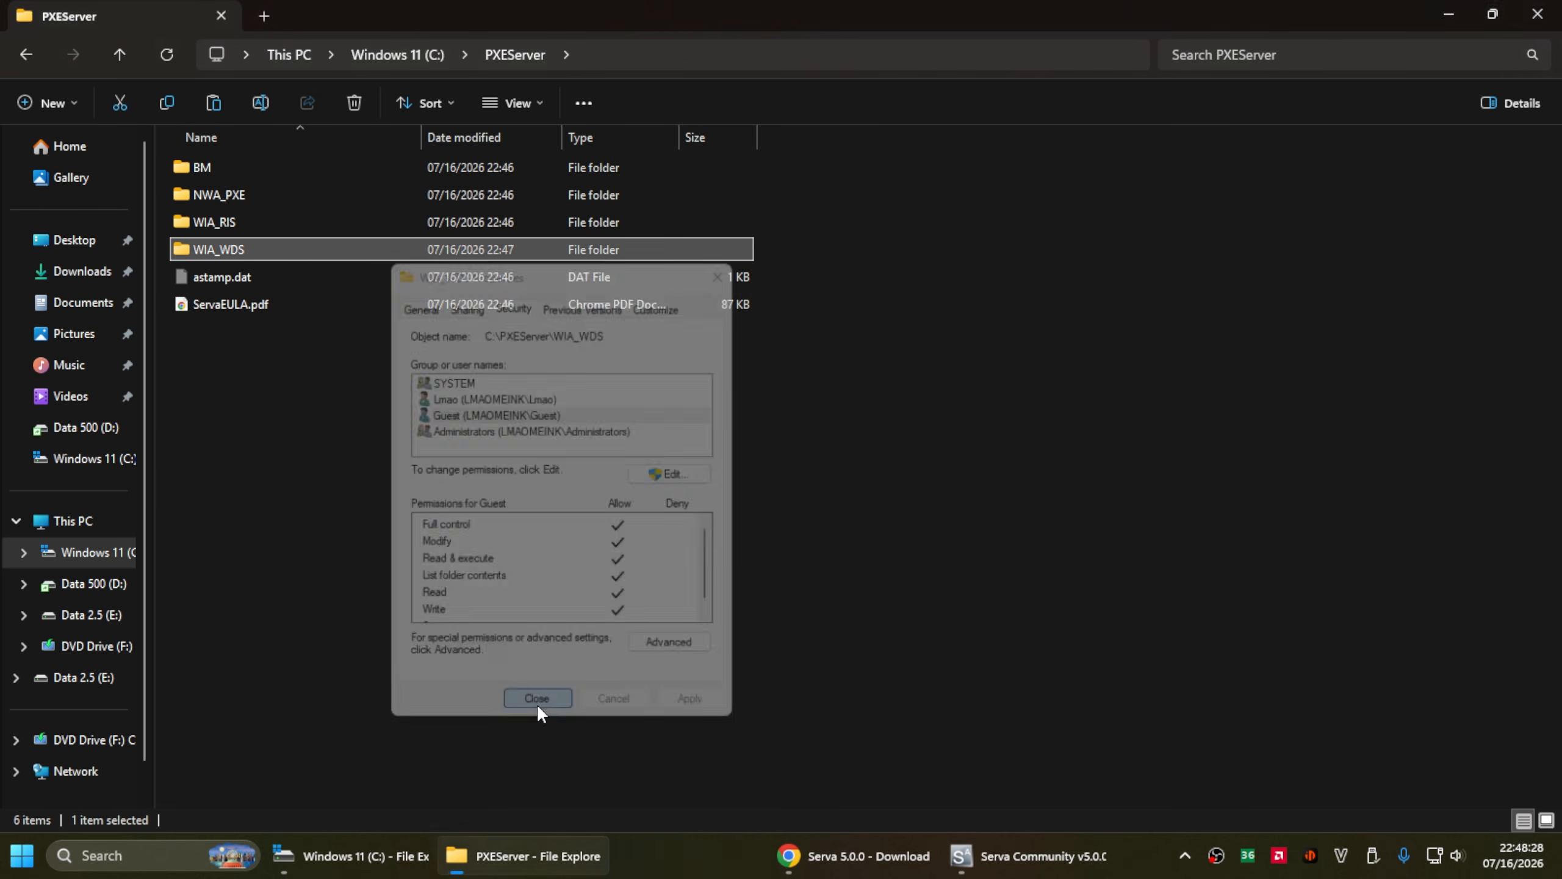
- Close Serva and relaunch Serva64.exe from C:\video\Serva_Community_v5.0.0-24072914 as administrator, dismissing the community notice
{"action": "left_click", "coordinate": [1020, 855]}
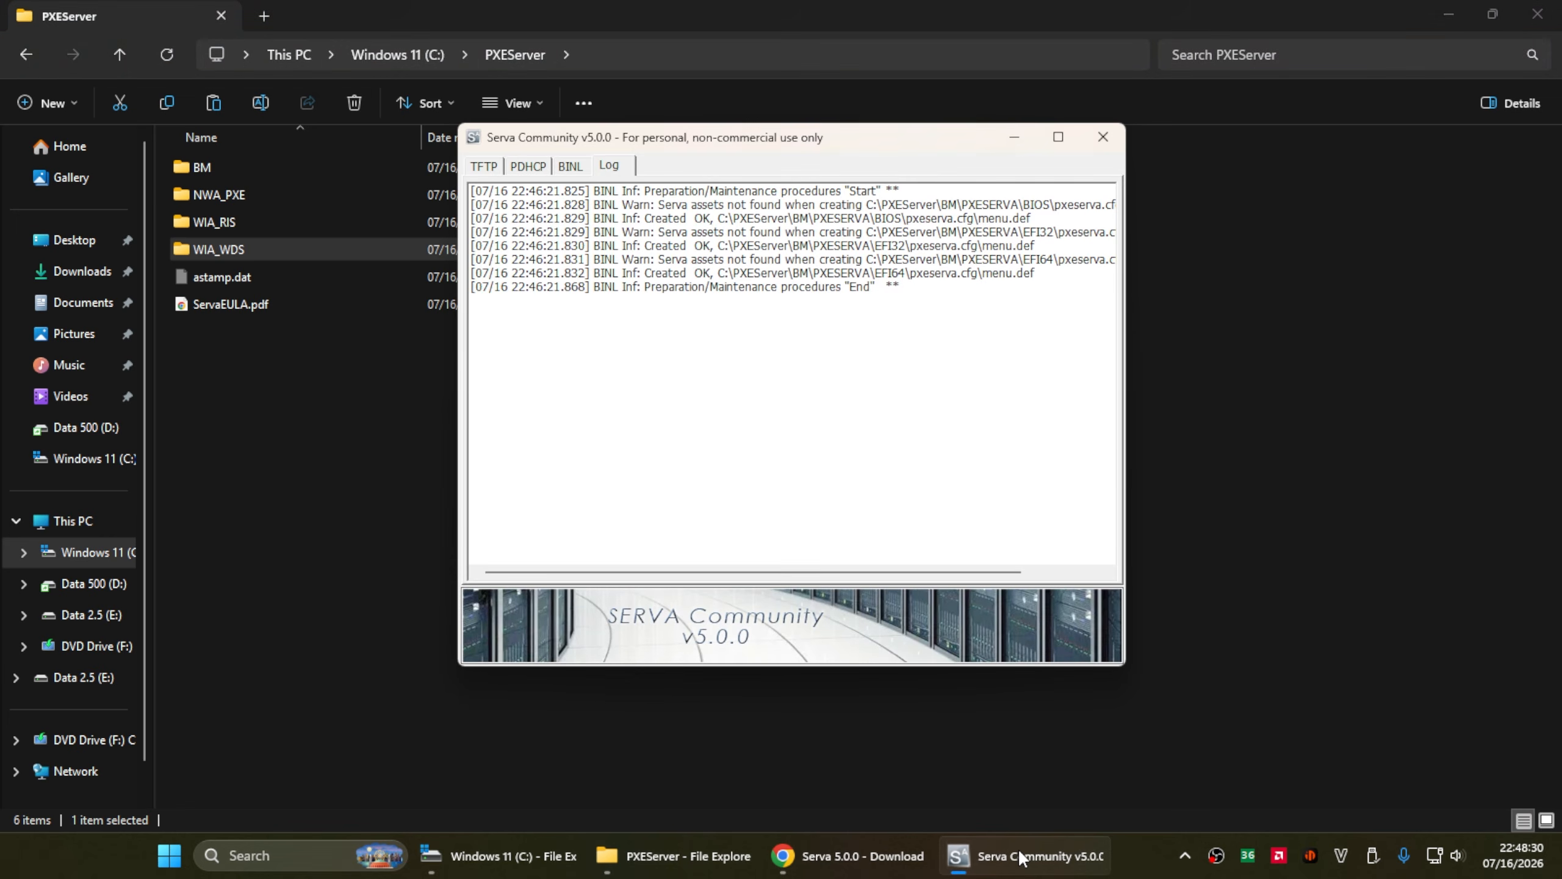
{"action": "left_click", "coordinate": [1101, 135]}
{"action": "left_click", "coordinate": [94, 552]}
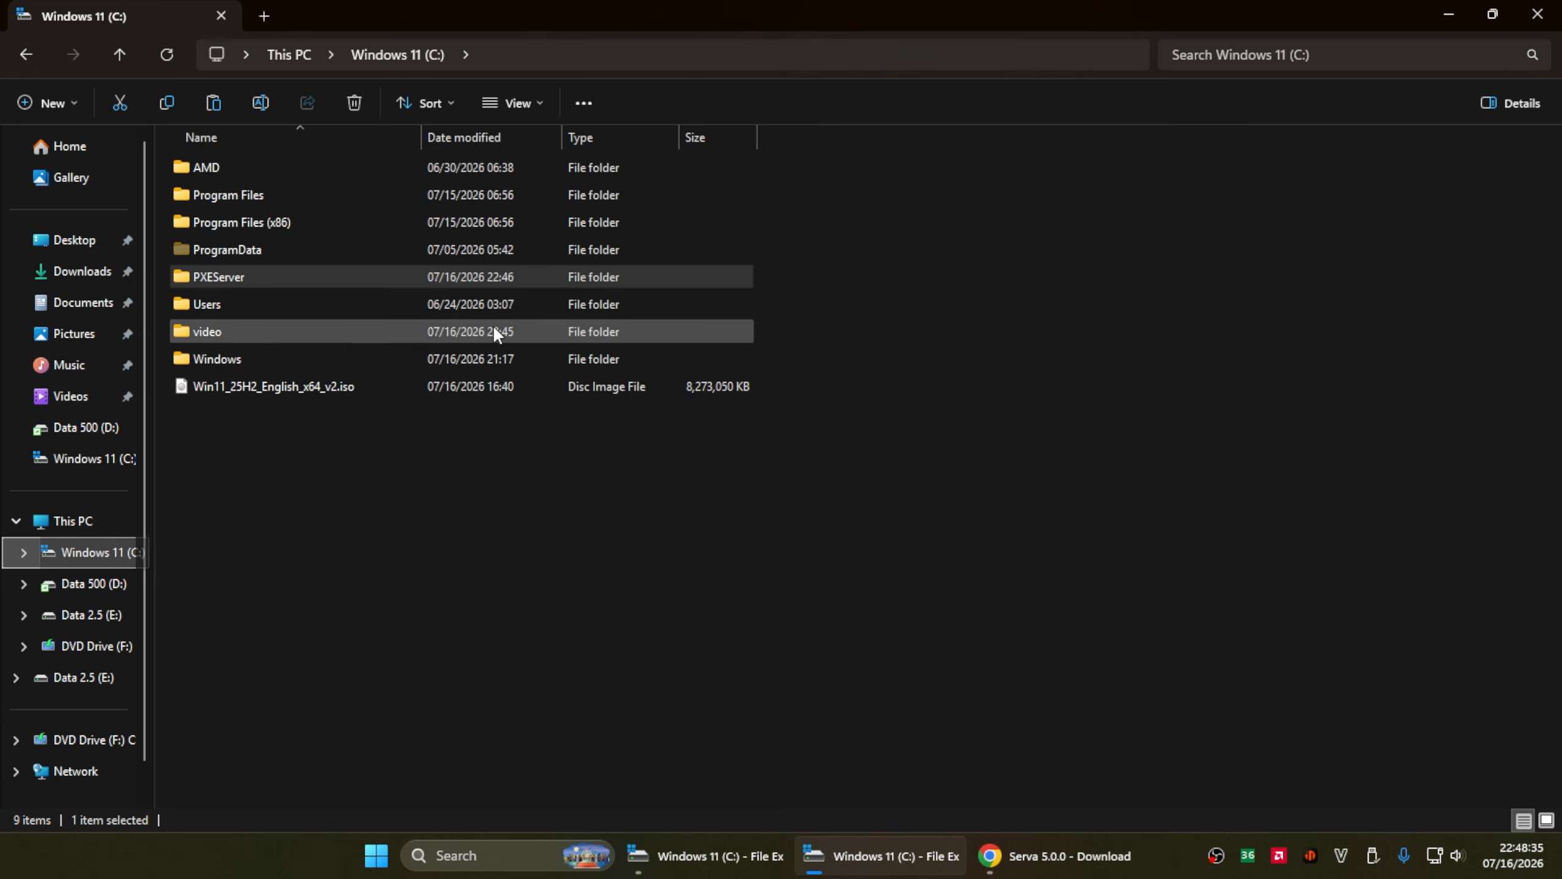
{"action": "double_click", "coordinate": [328, 325]}
{"action": "double_click", "coordinate": [310, 171]}
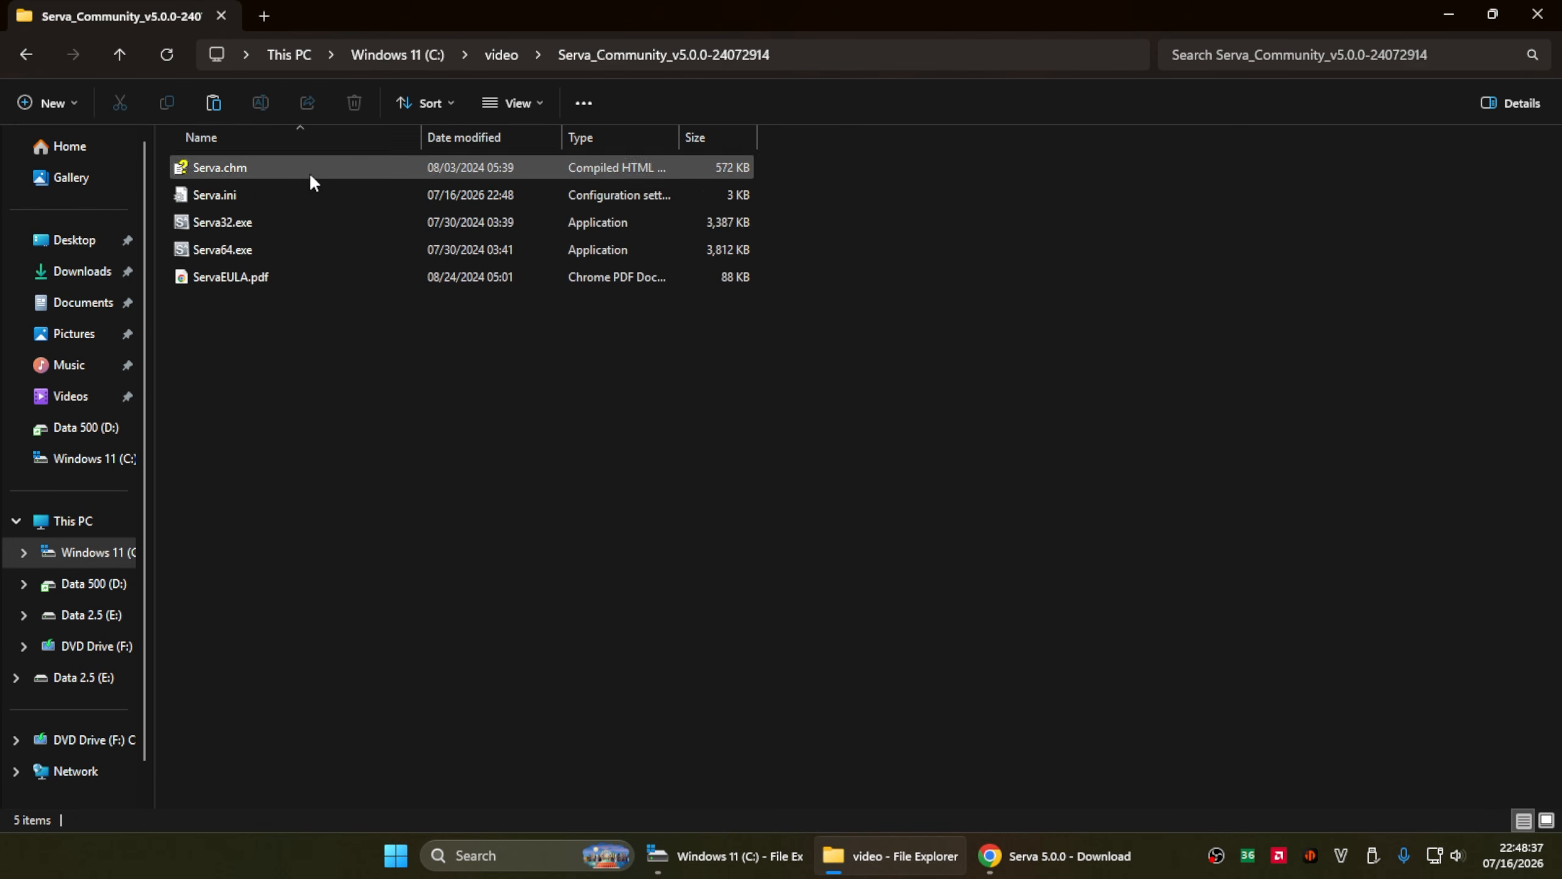
{"action": "right_click", "coordinate": [286, 242]}
{"action": "left_click", "coordinate": [321, 283]}
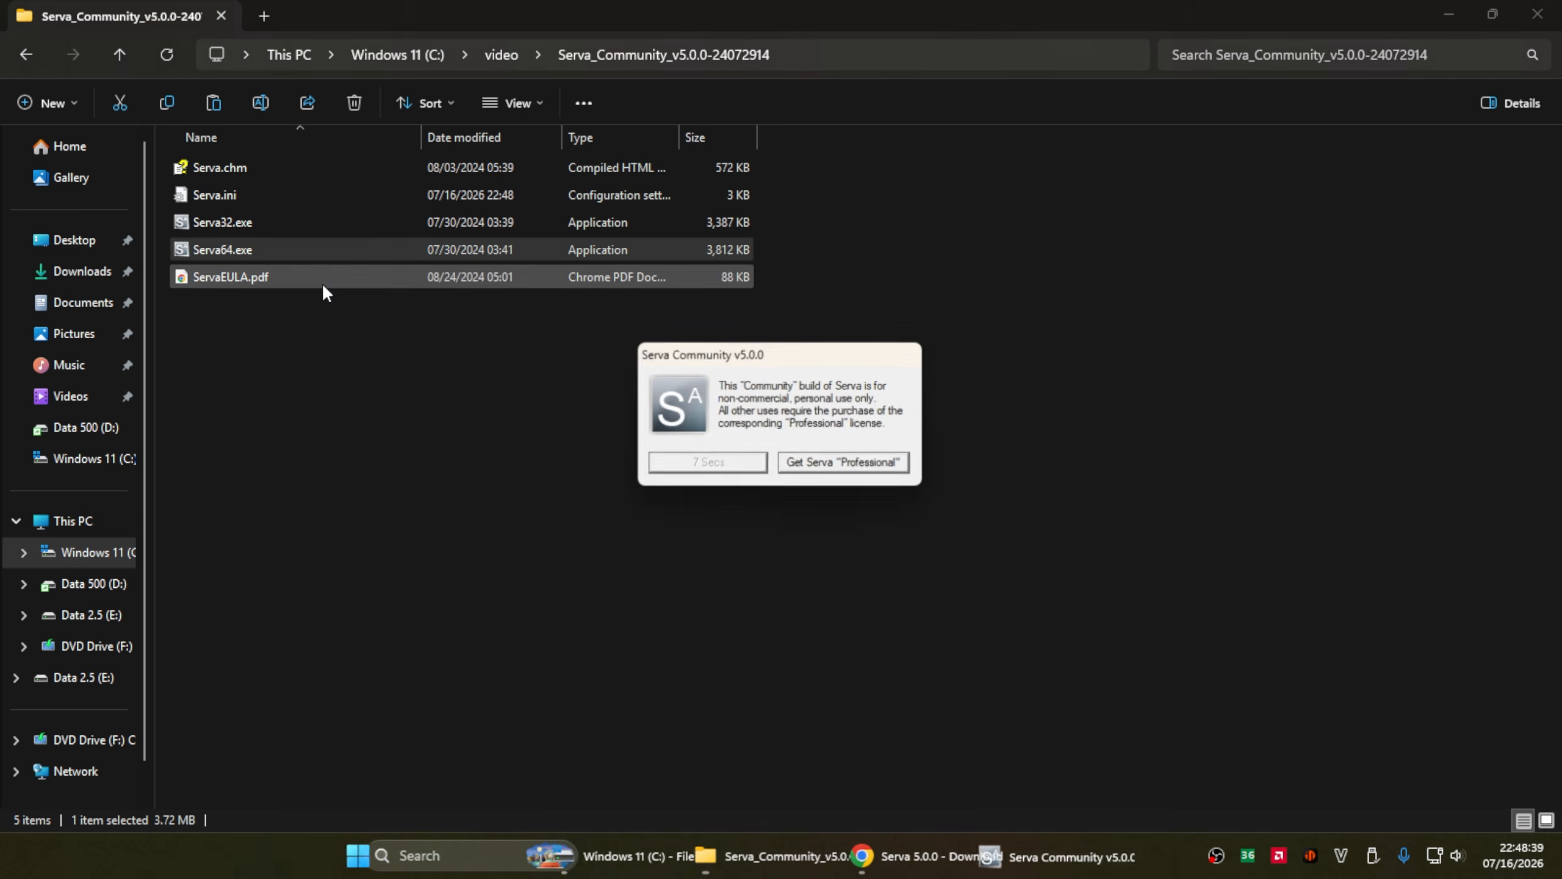
{"action": "left_click", "coordinate": [714, 465]}
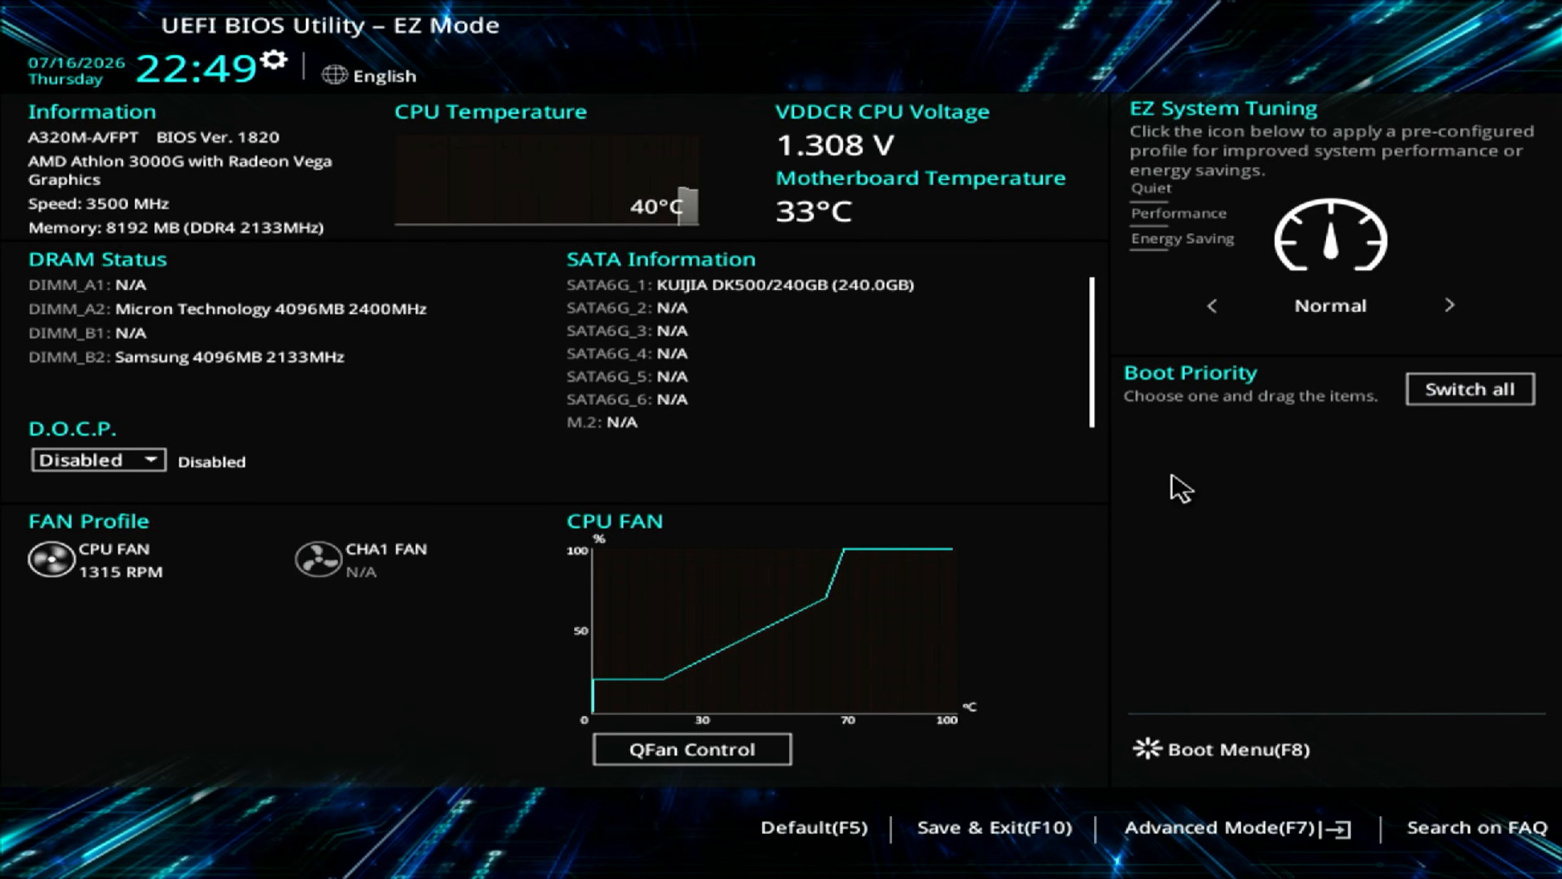
- Switch the firmware to Advanced Mode and enable the Network Stack for PXE booting
{"action": "left_click", "coordinate": [1193, 832]}
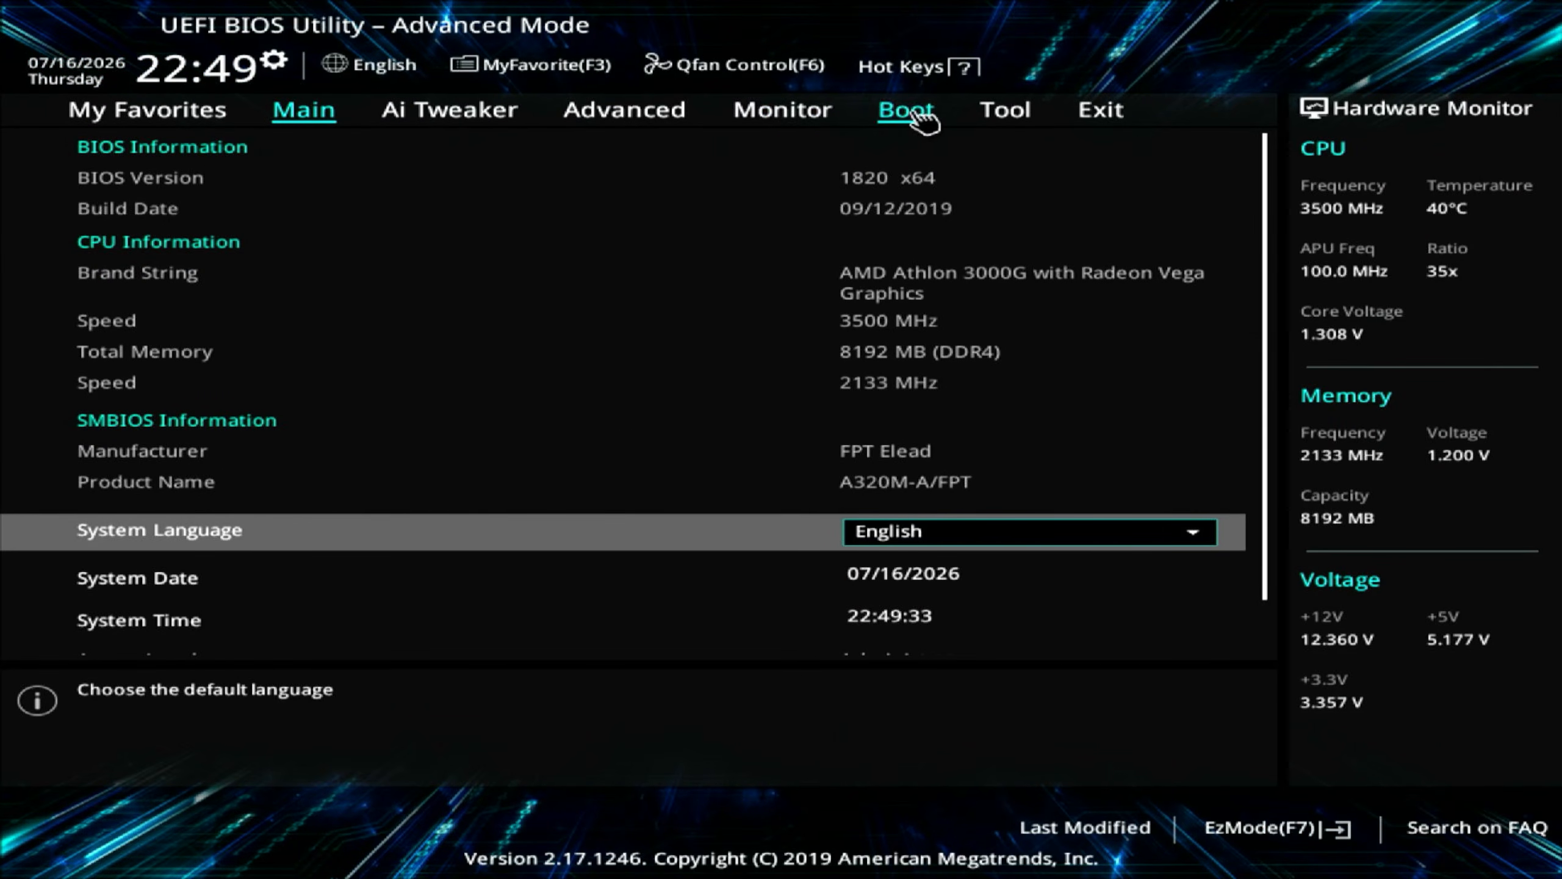
{"action": "left_click", "coordinate": [621, 108]}
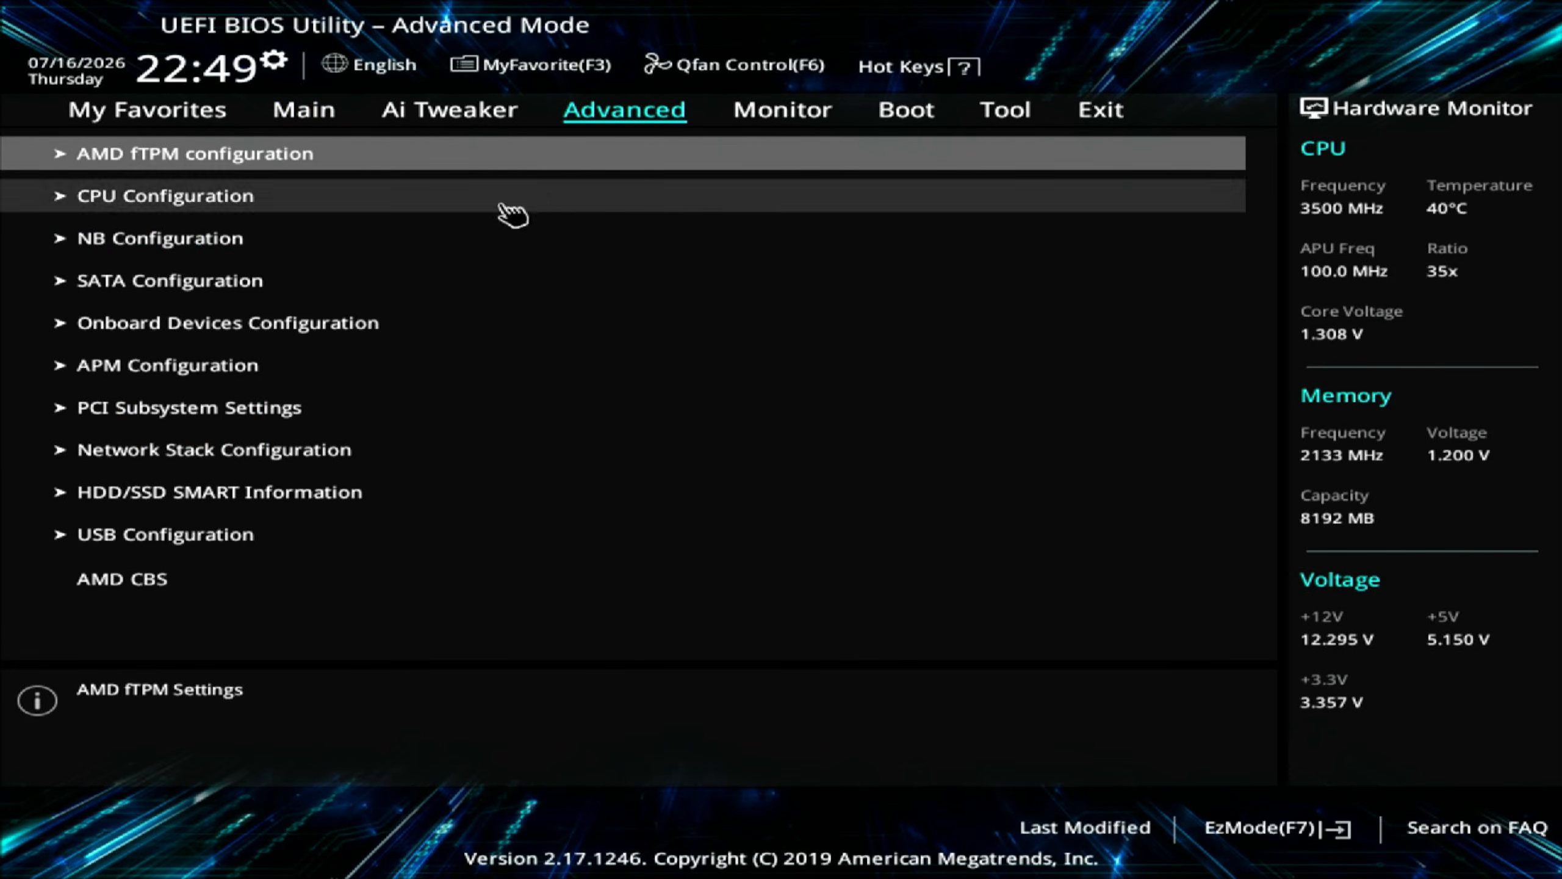
{"action": "left_click", "coordinate": [178, 454]}
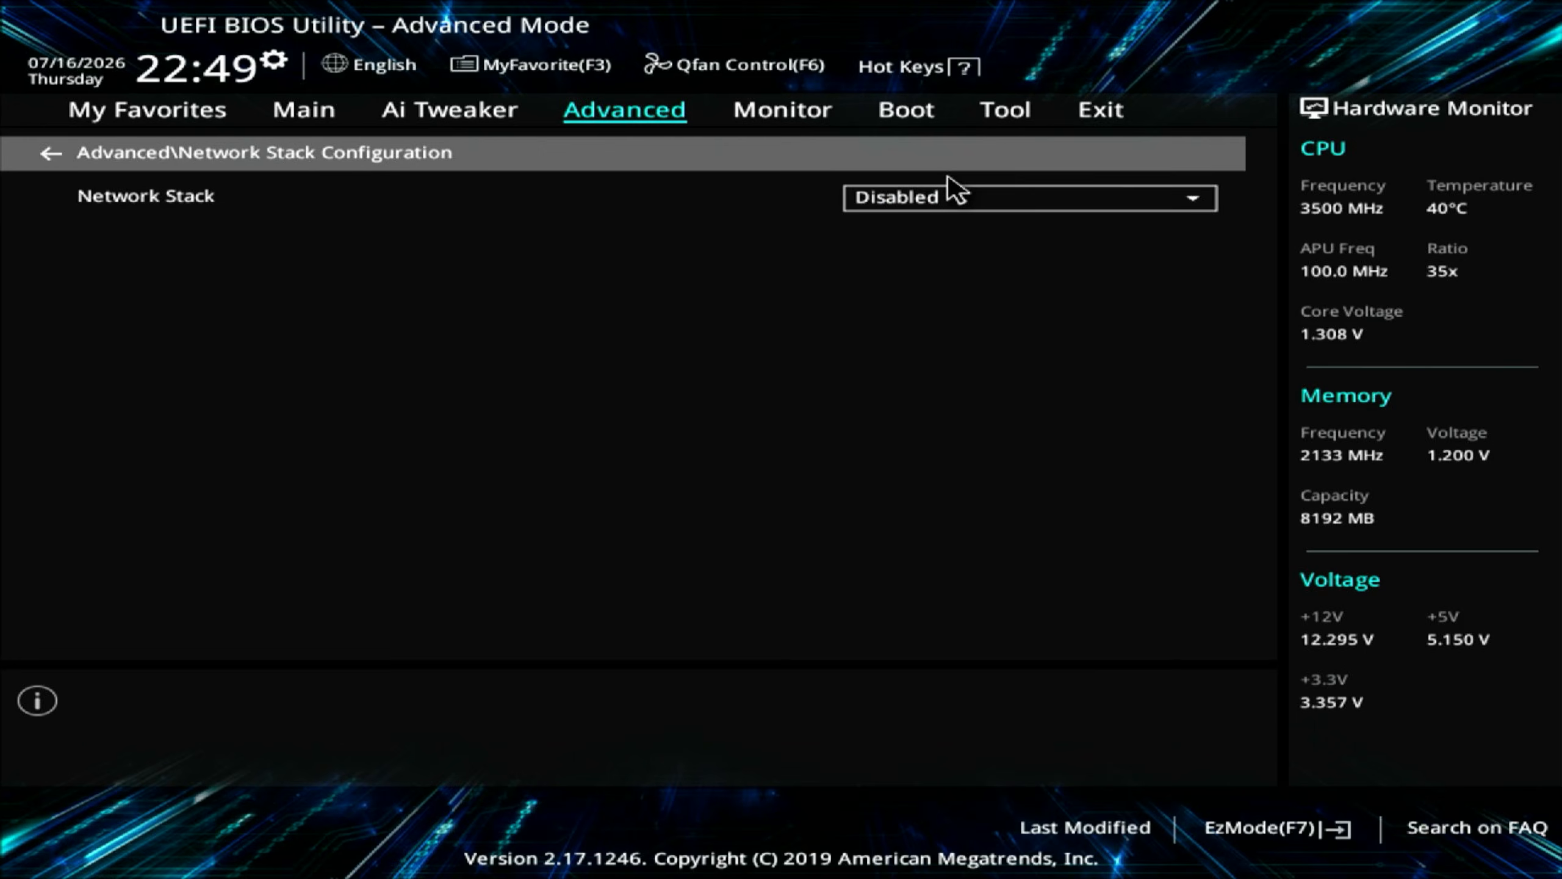
{"action": "left_click", "coordinate": [941, 199]}
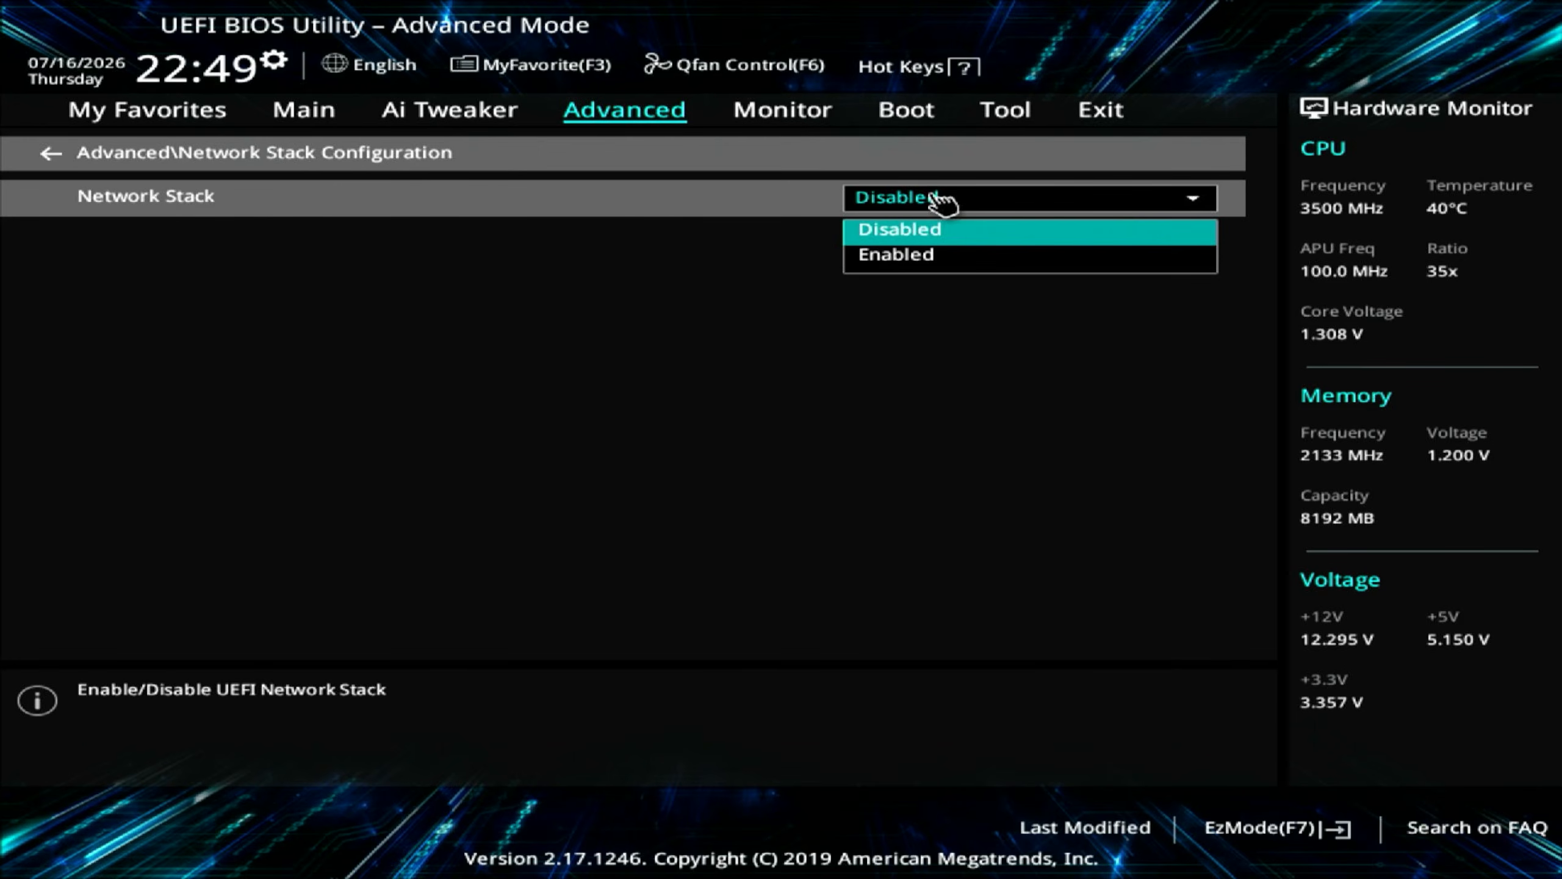
{"action": "left_click", "coordinate": [910, 267]}
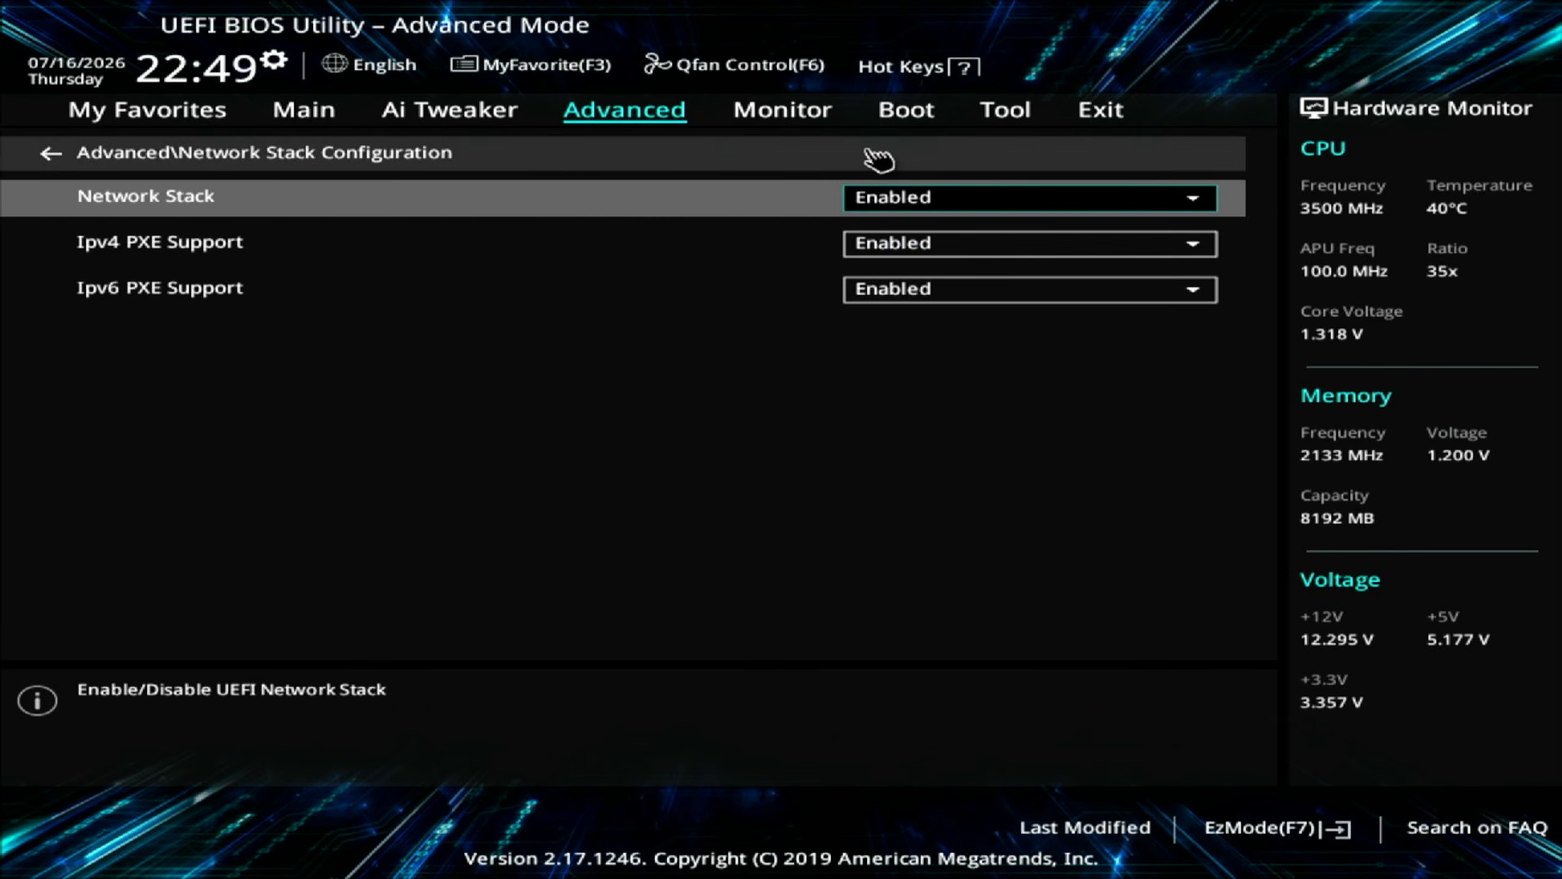
- In Boot > CSM, set Network, Storage and PCI-E devices to UEFI driver first, then choose Save Changes & Reset
{"action": "left_click", "coordinate": [903, 123]}
{"action": "left_click", "coordinate": [467, 287]}
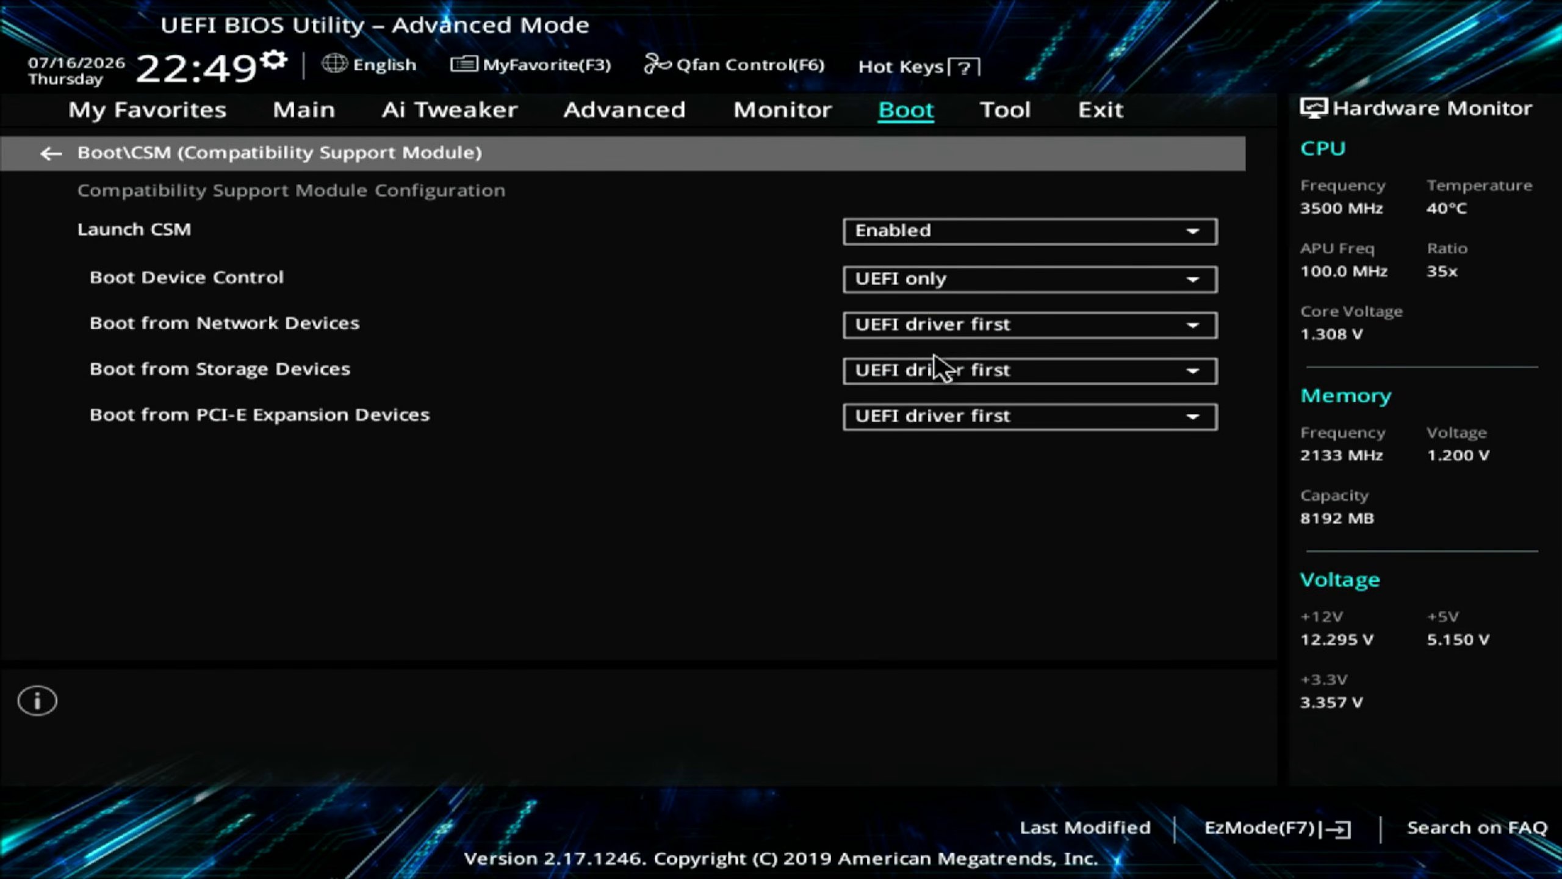
{"action": "left_click", "coordinate": [923, 326]}
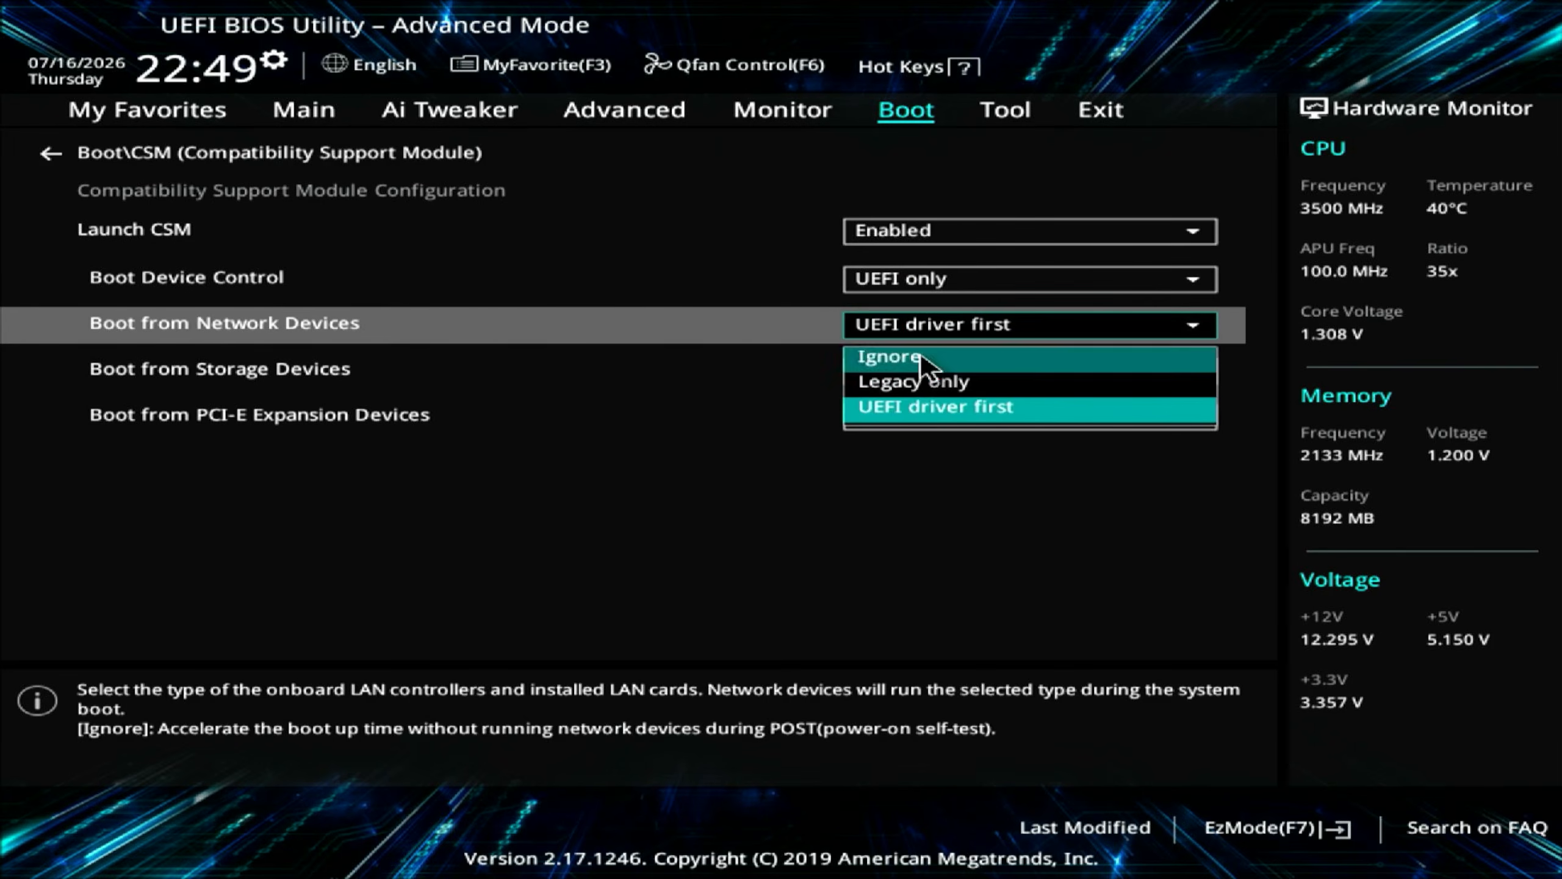
{"action": "left_click", "coordinate": [910, 385]}
{"action": "left_click", "coordinate": [962, 324]}
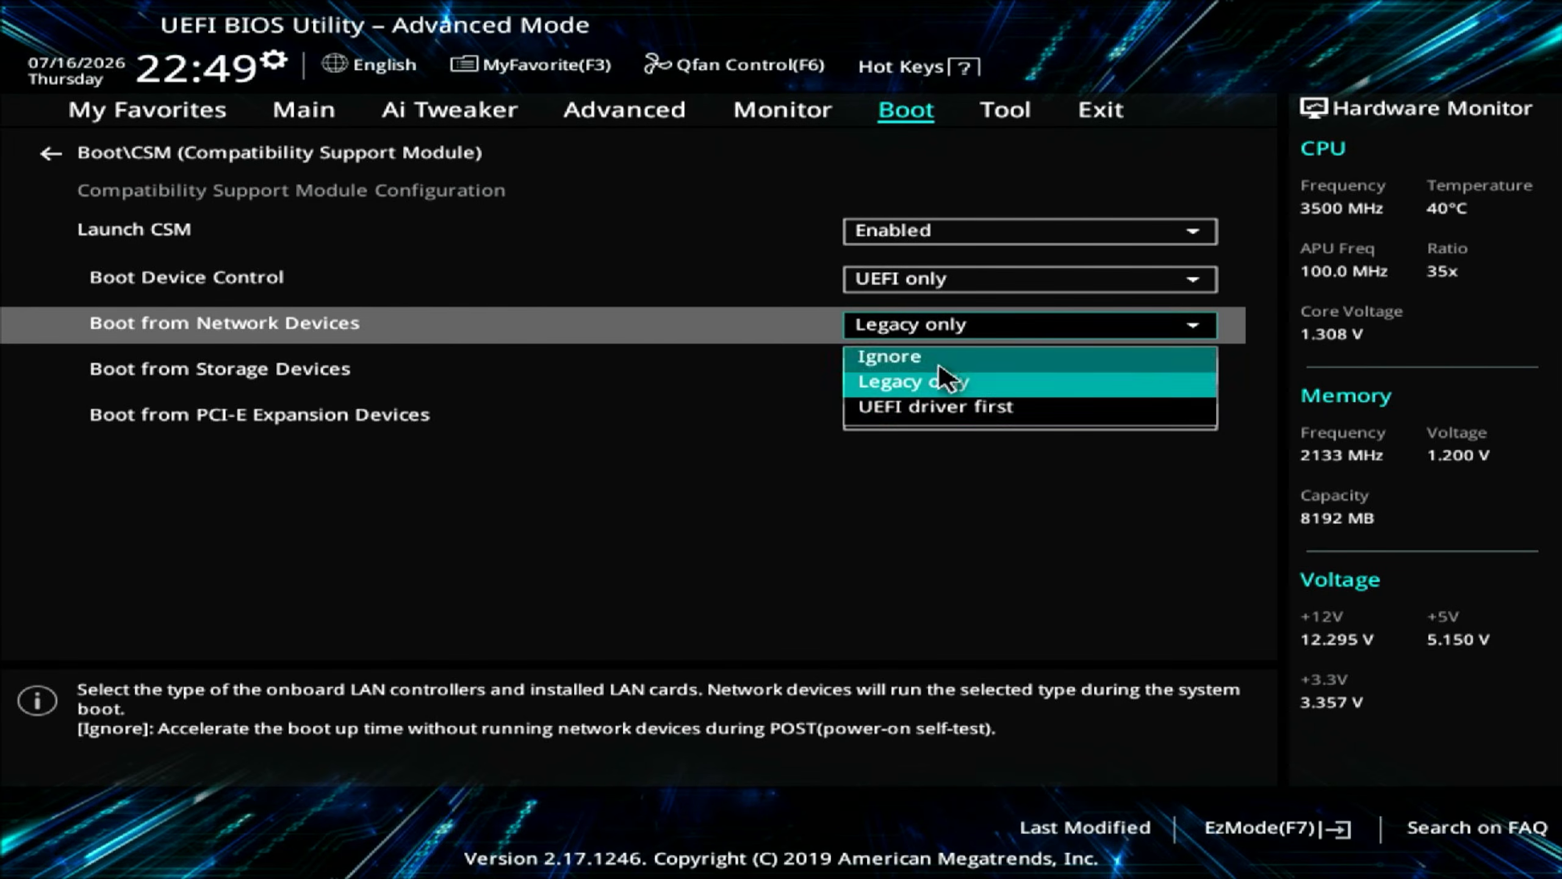
{"action": "left_click", "coordinate": [896, 407]}
{"action": "left_click", "coordinate": [898, 372]}
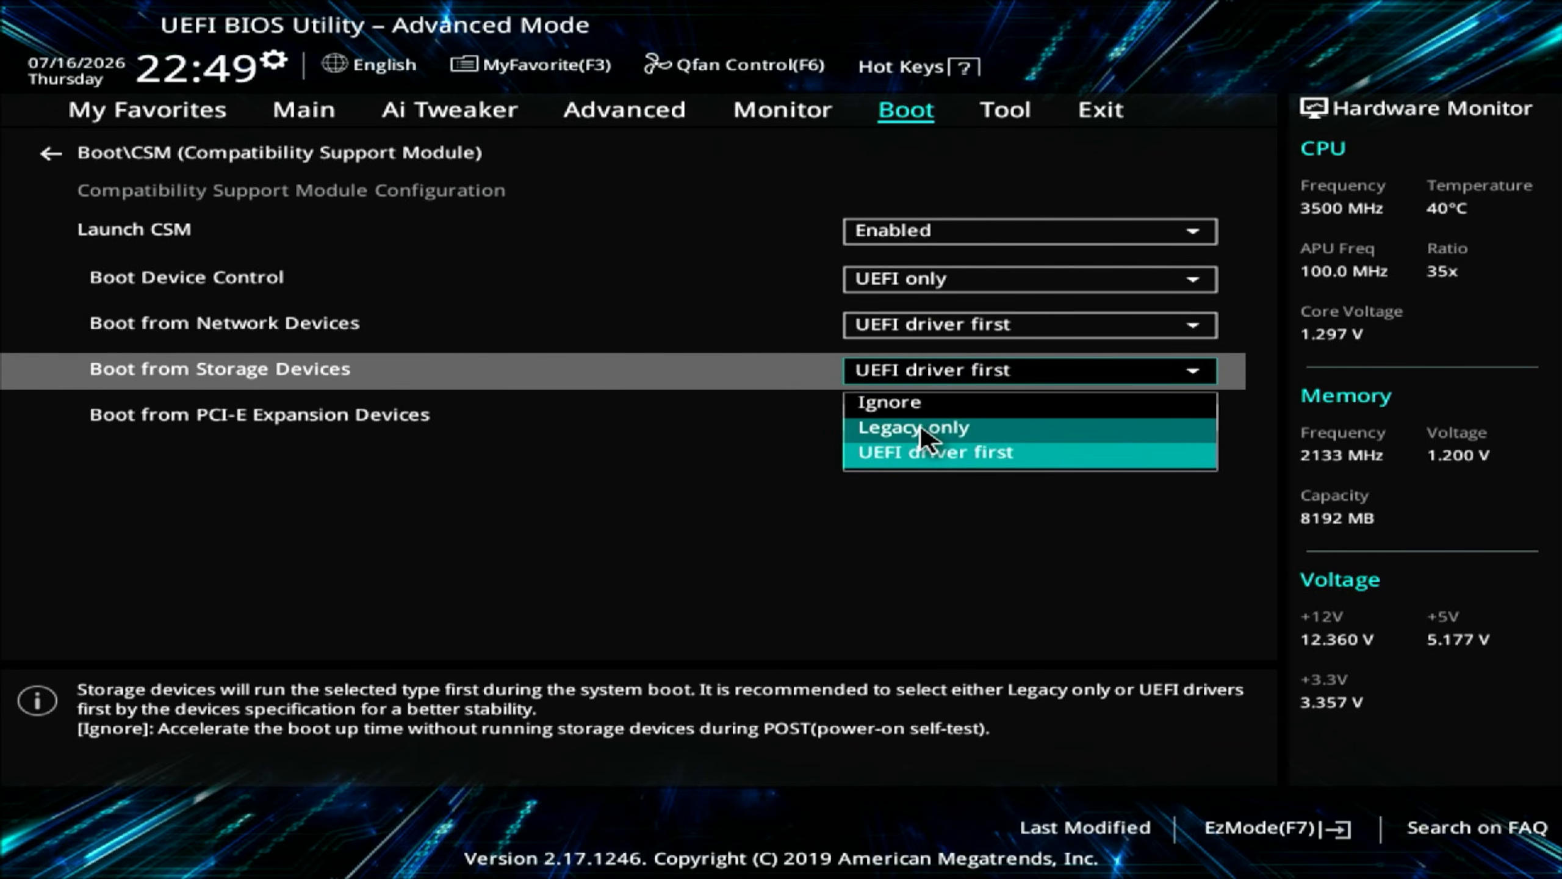
{"action": "left_click", "coordinate": [928, 455]}
{"action": "left_click", "coordinate": [920, 416]}
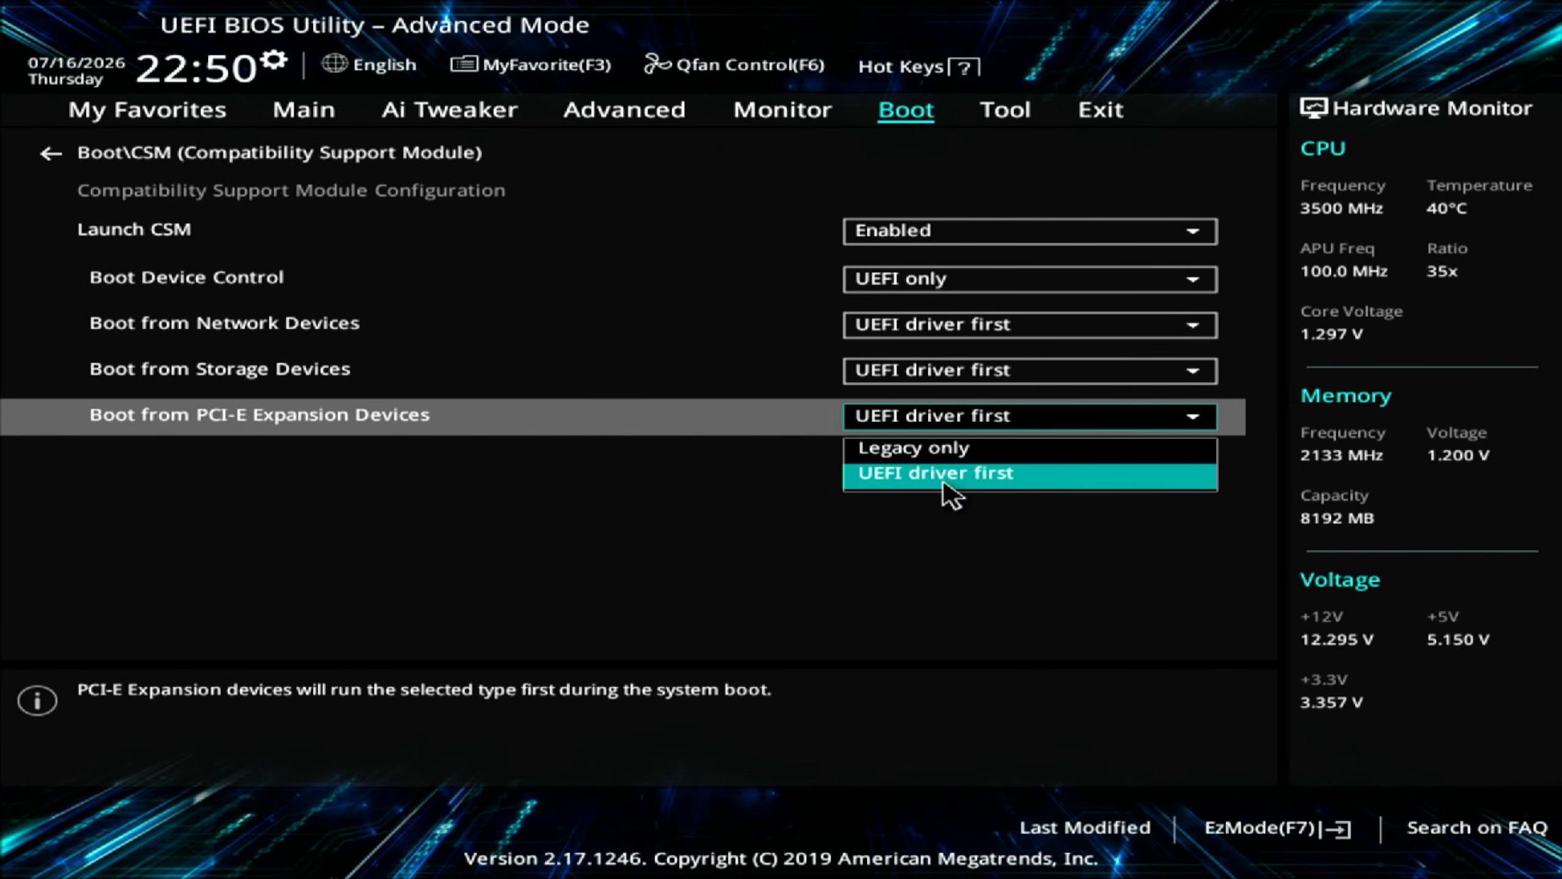
{"action": "left_click", "coordinate": [895, 473]}
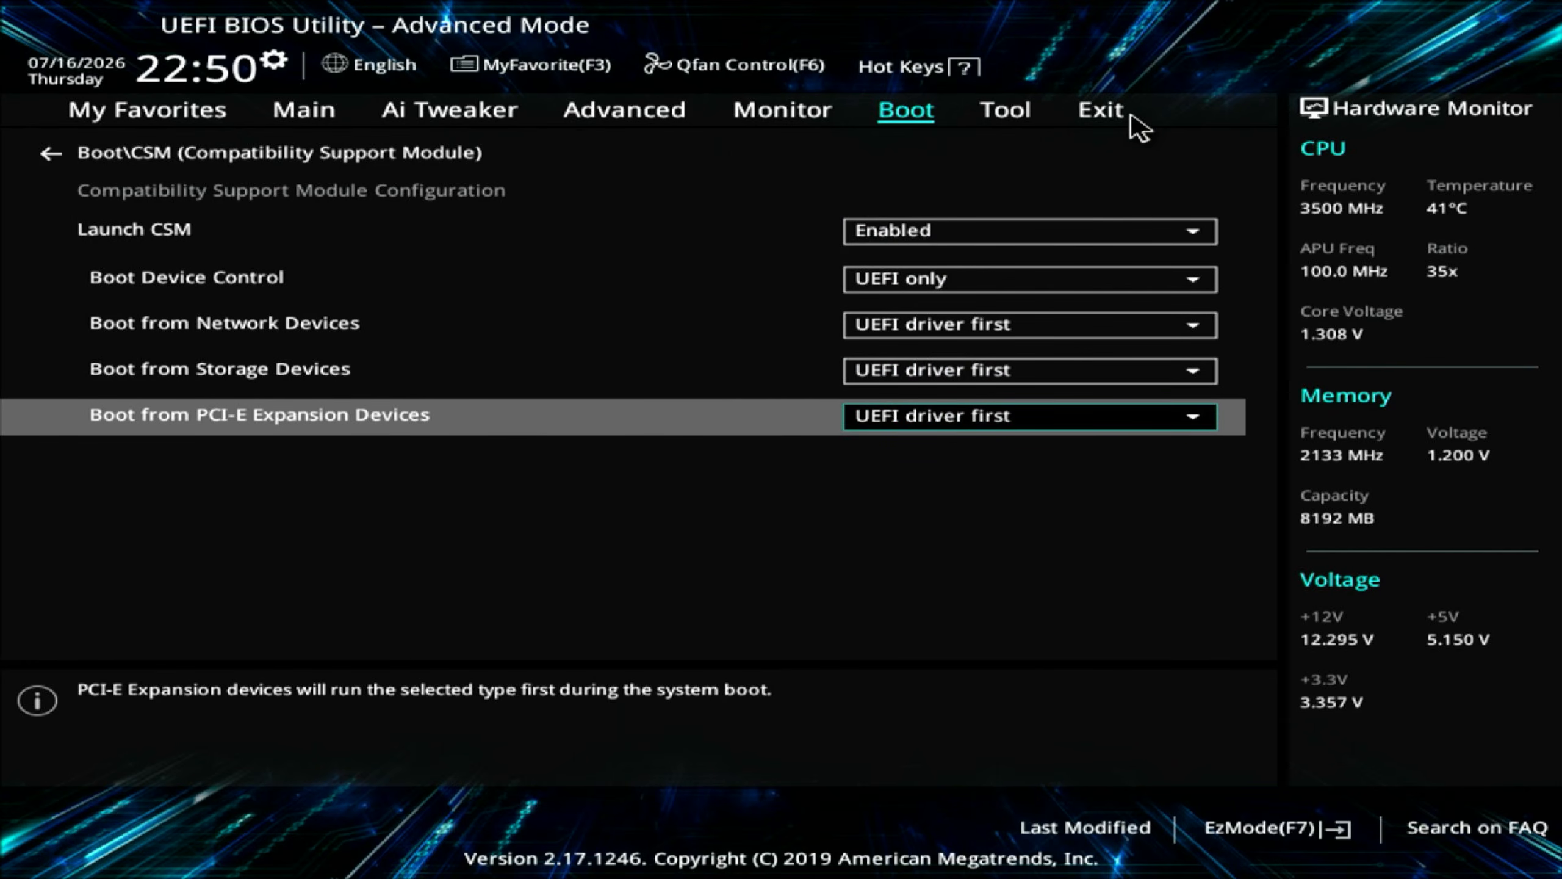
{"action": "left_click", "coordinate": [1109, 122]}
{"action": "left_click", "coordinate": [367, 196]}
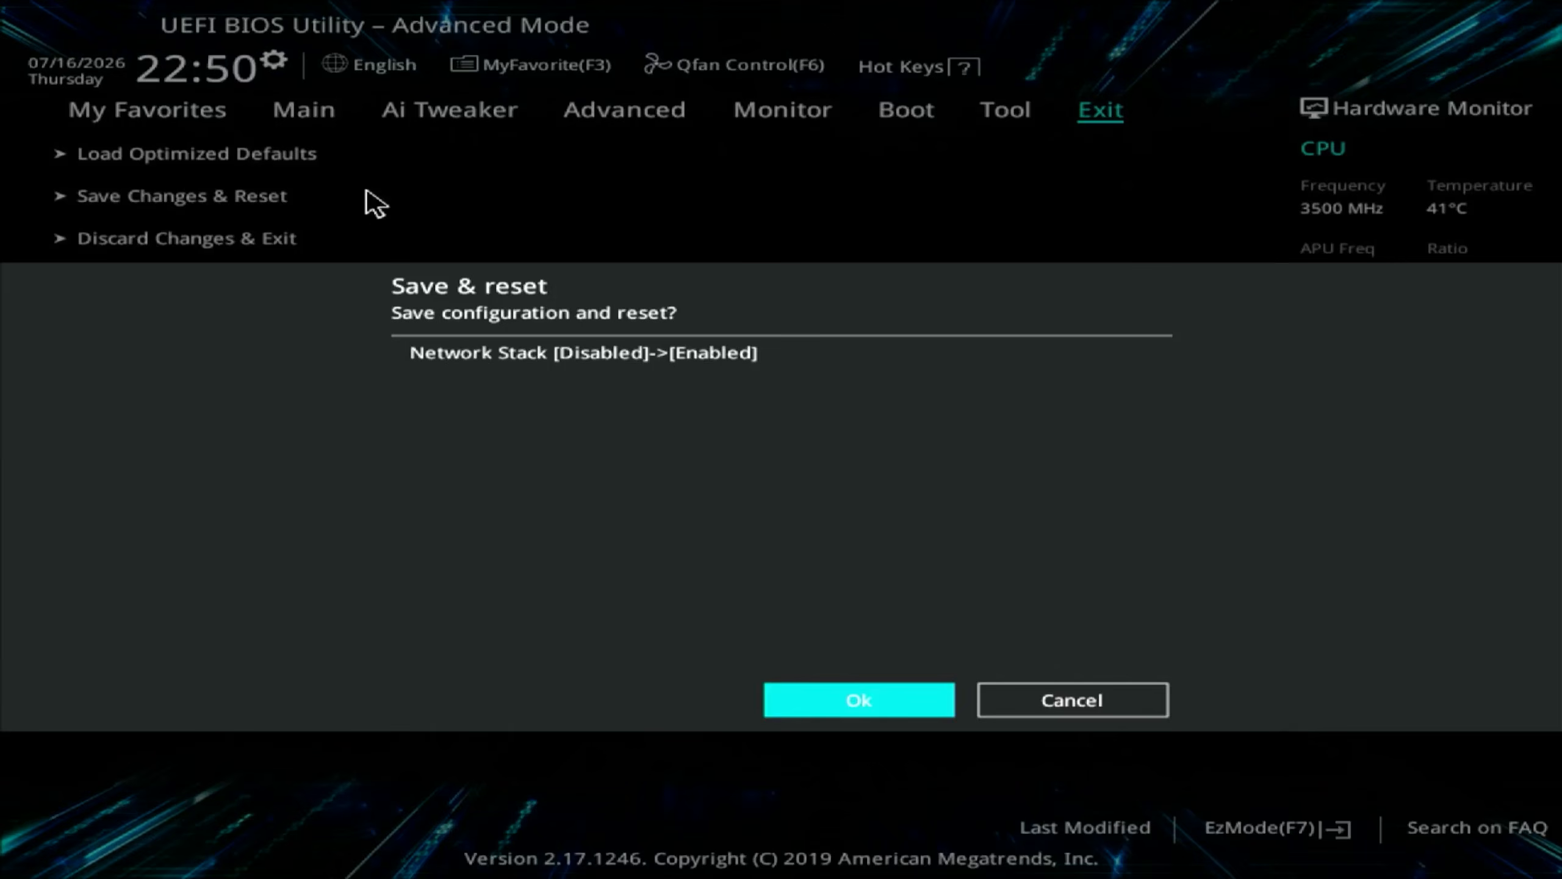
- Save and reset, then boot UEFI: PXE IP4 and pick '1) Windows 11, AMD64' in the Serva menu
{"action": "left_click", "coordinate": [890, 711]}
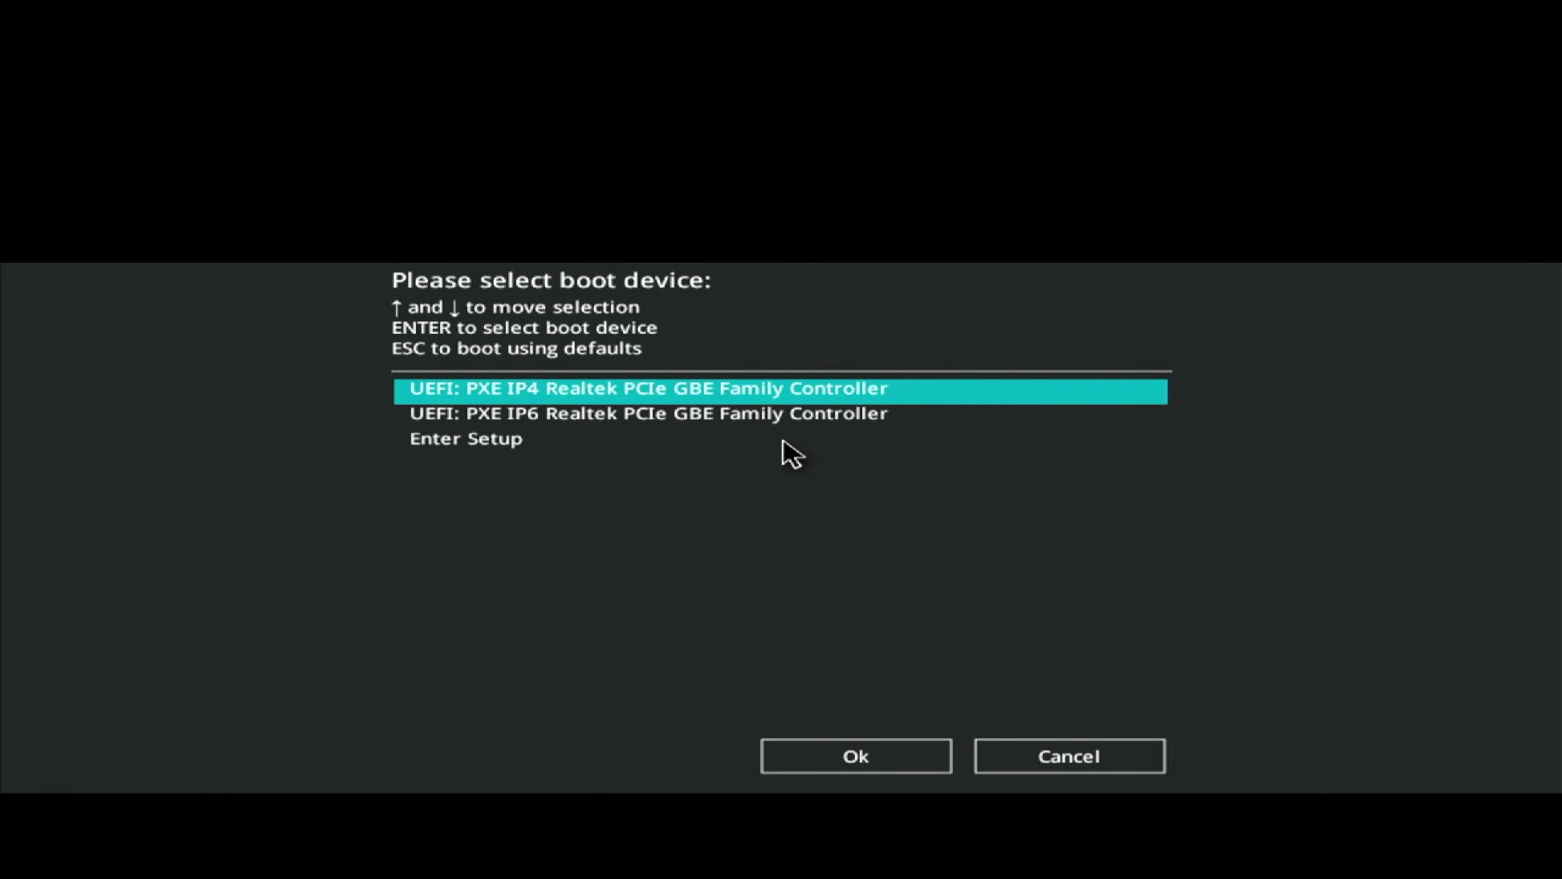
{"action": "key", "text": "Return"}
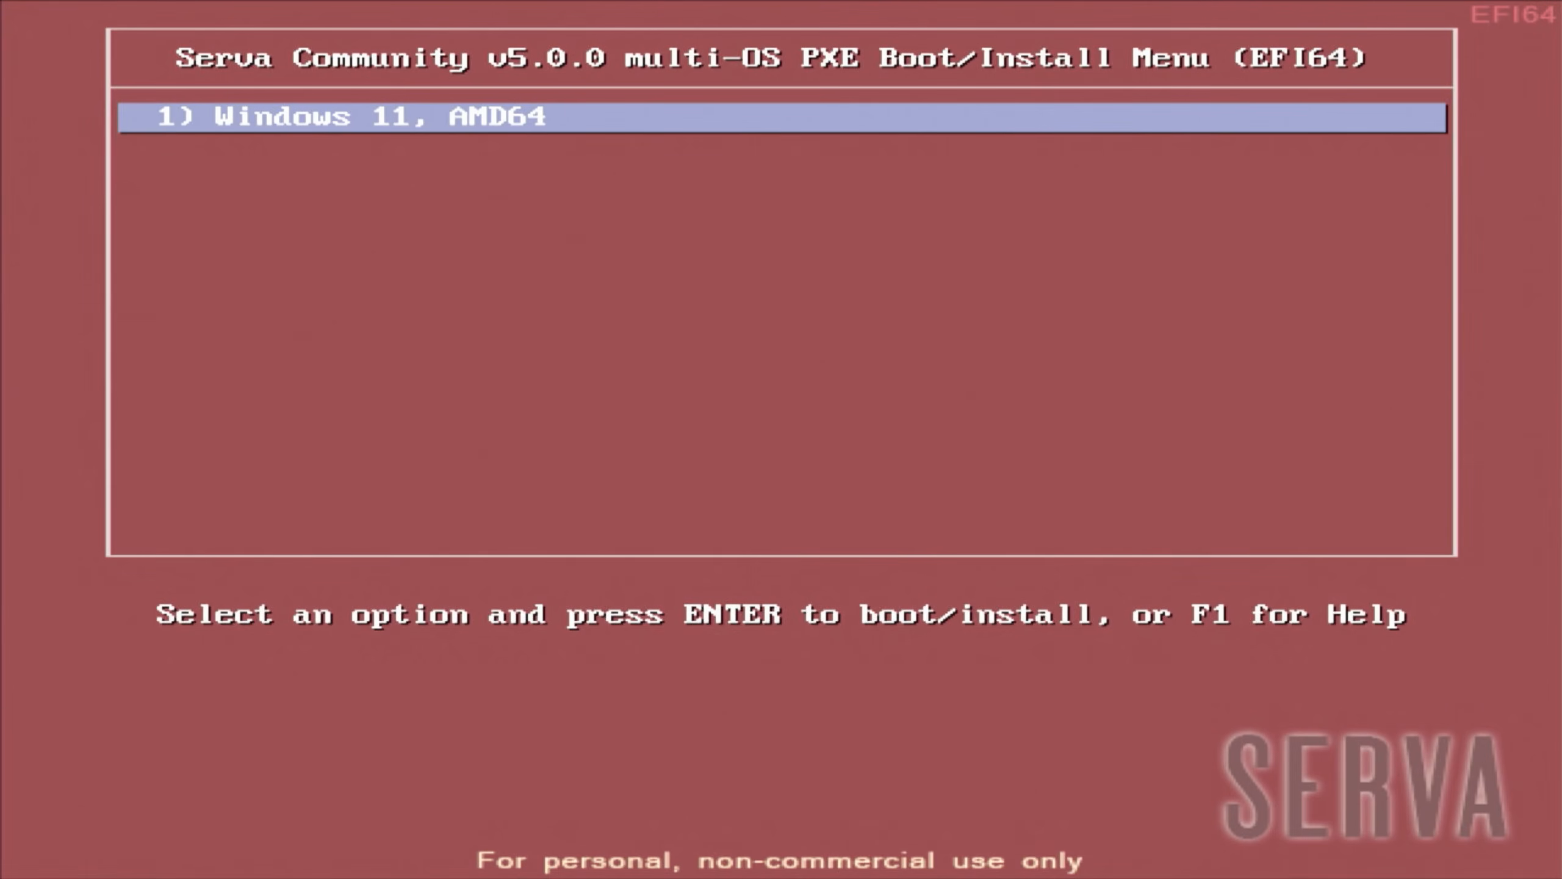
{"action": "key", "text": "Return"}
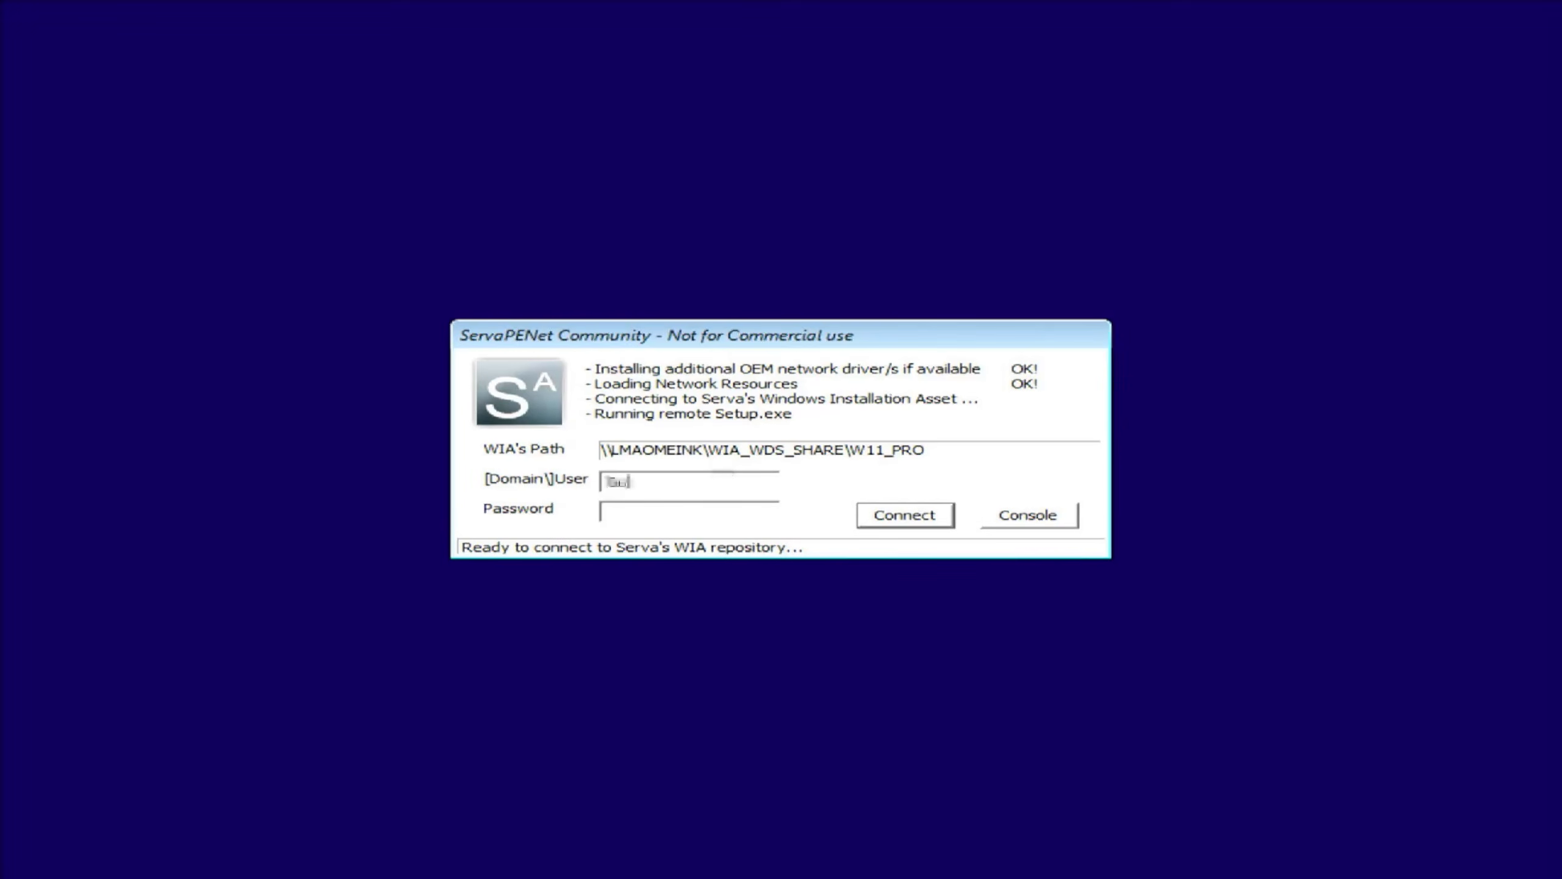
- Enter the share password and connect to the Serva installation share as Guest
{"action": "type", "text": "1234"}
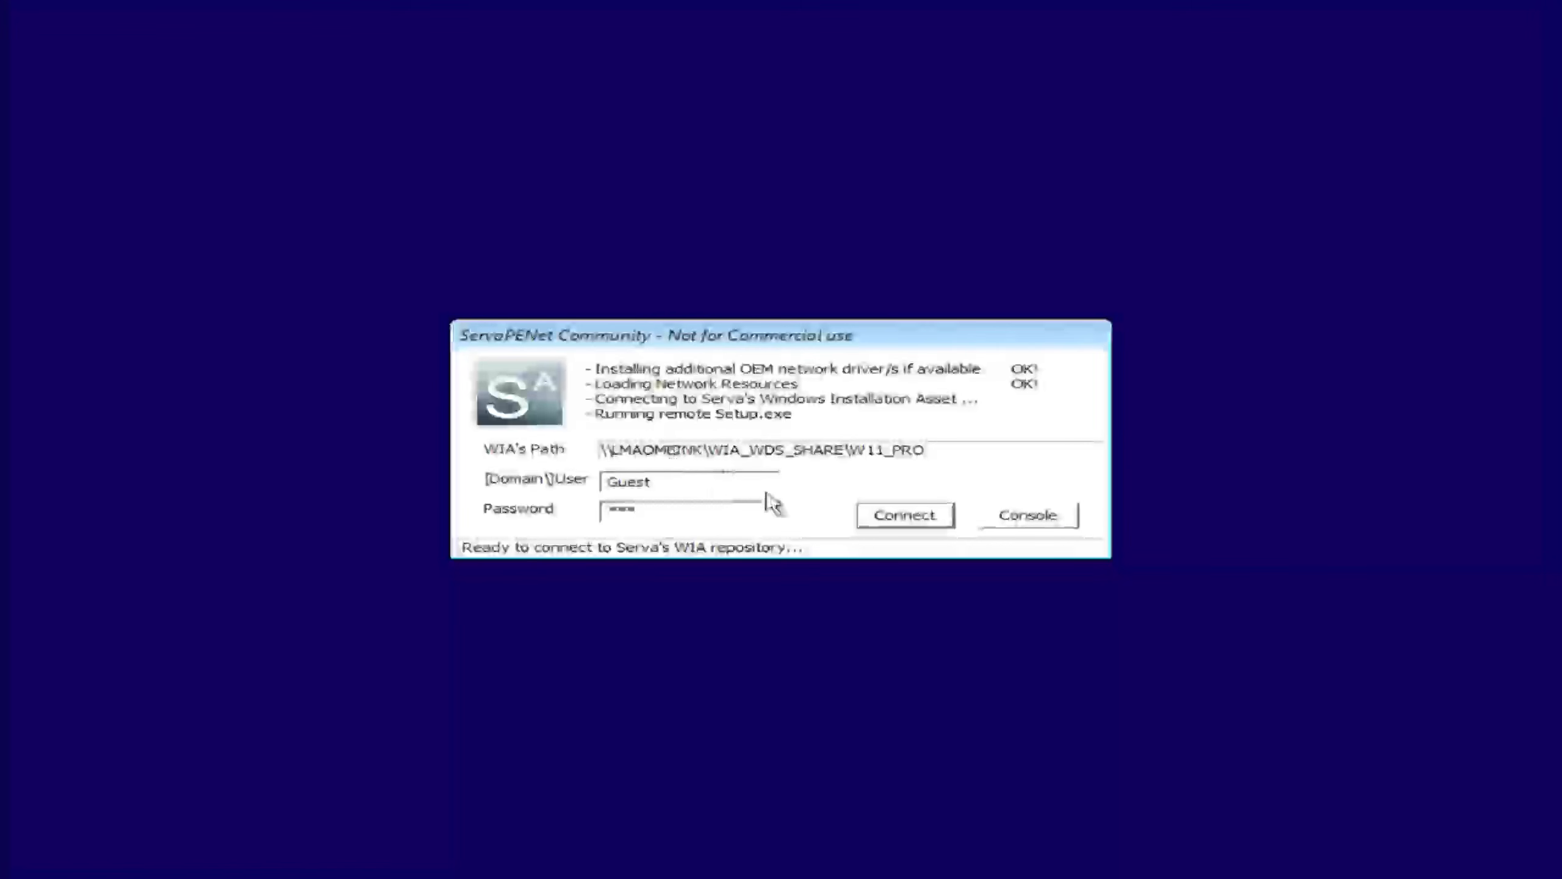
{"action": "left_click", "coordinate": [907, 517]}
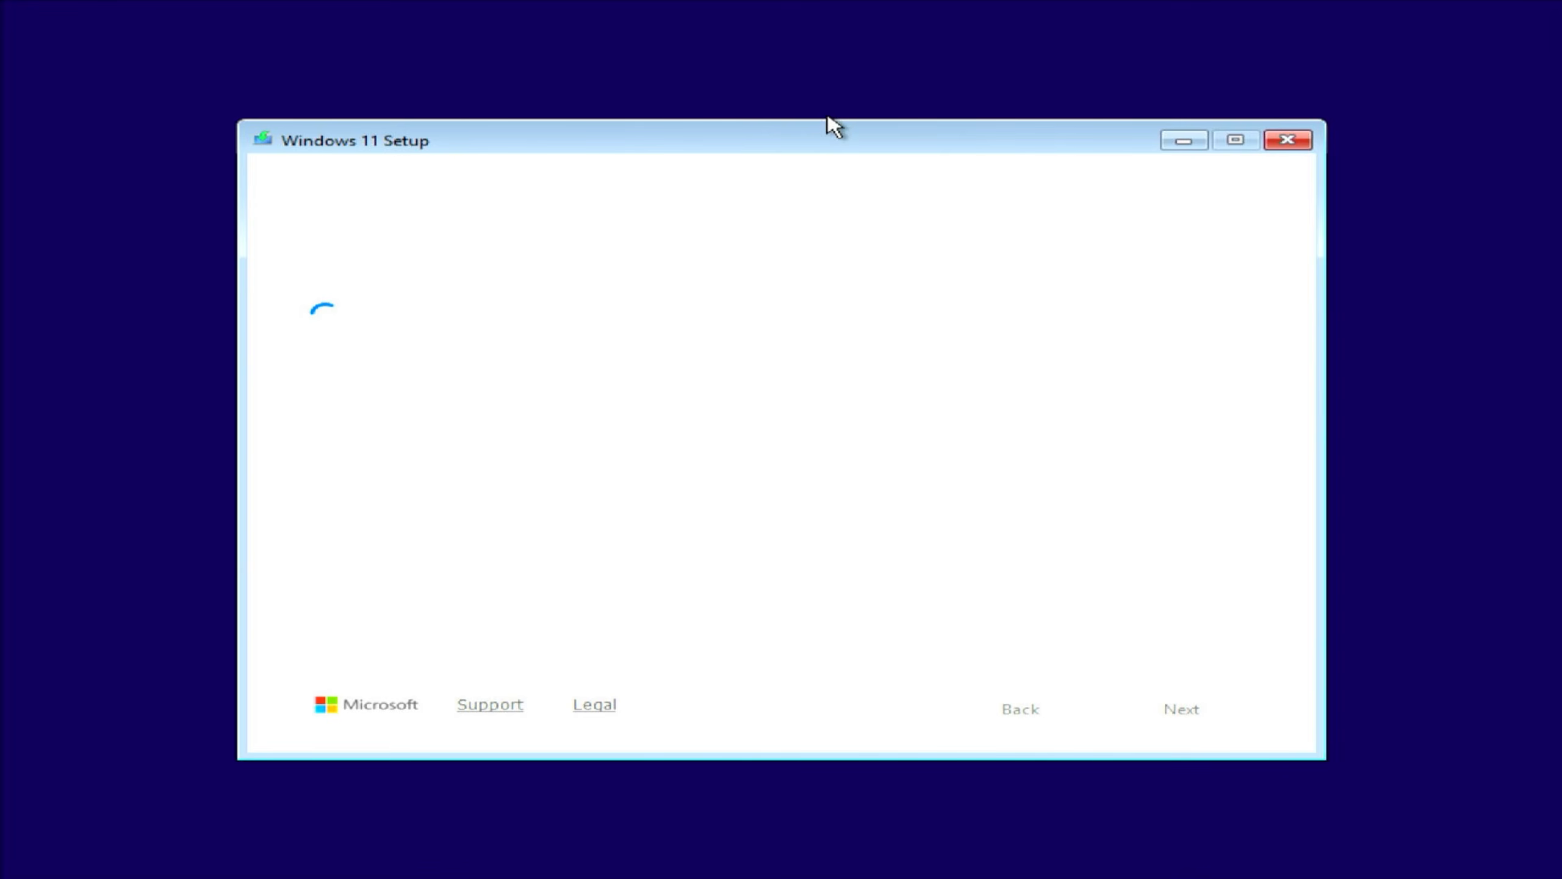
- Switch to the previous version of Setup, skip the product key, and choose Windows 11 Pro
{"action": "left_click", "coordinate": [1178, 714]}
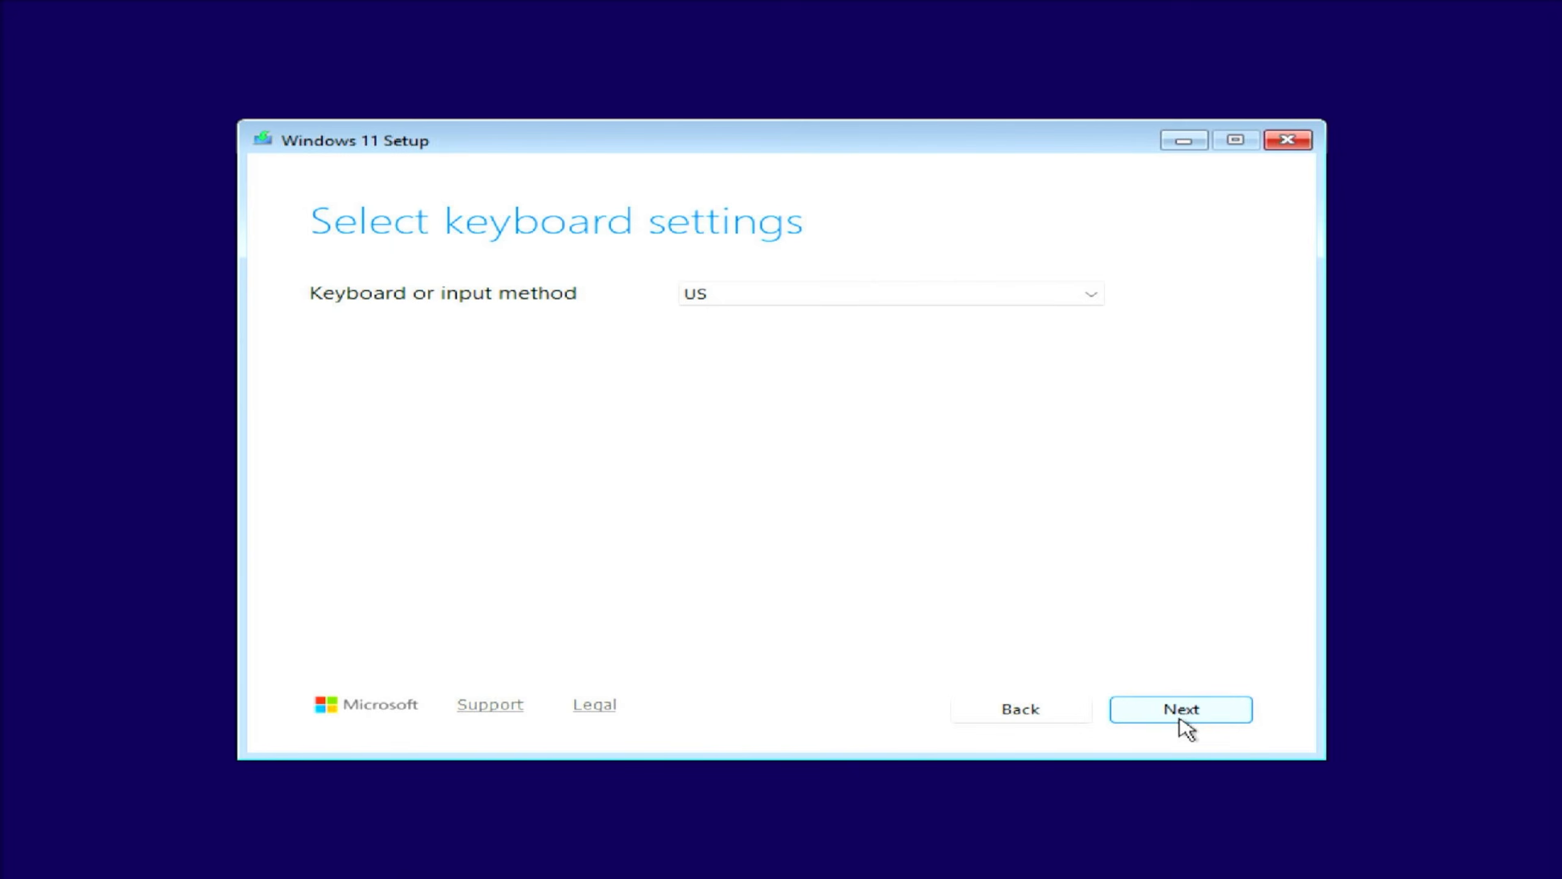
{"action": "left_click", "coordinate": [1178, 714]}
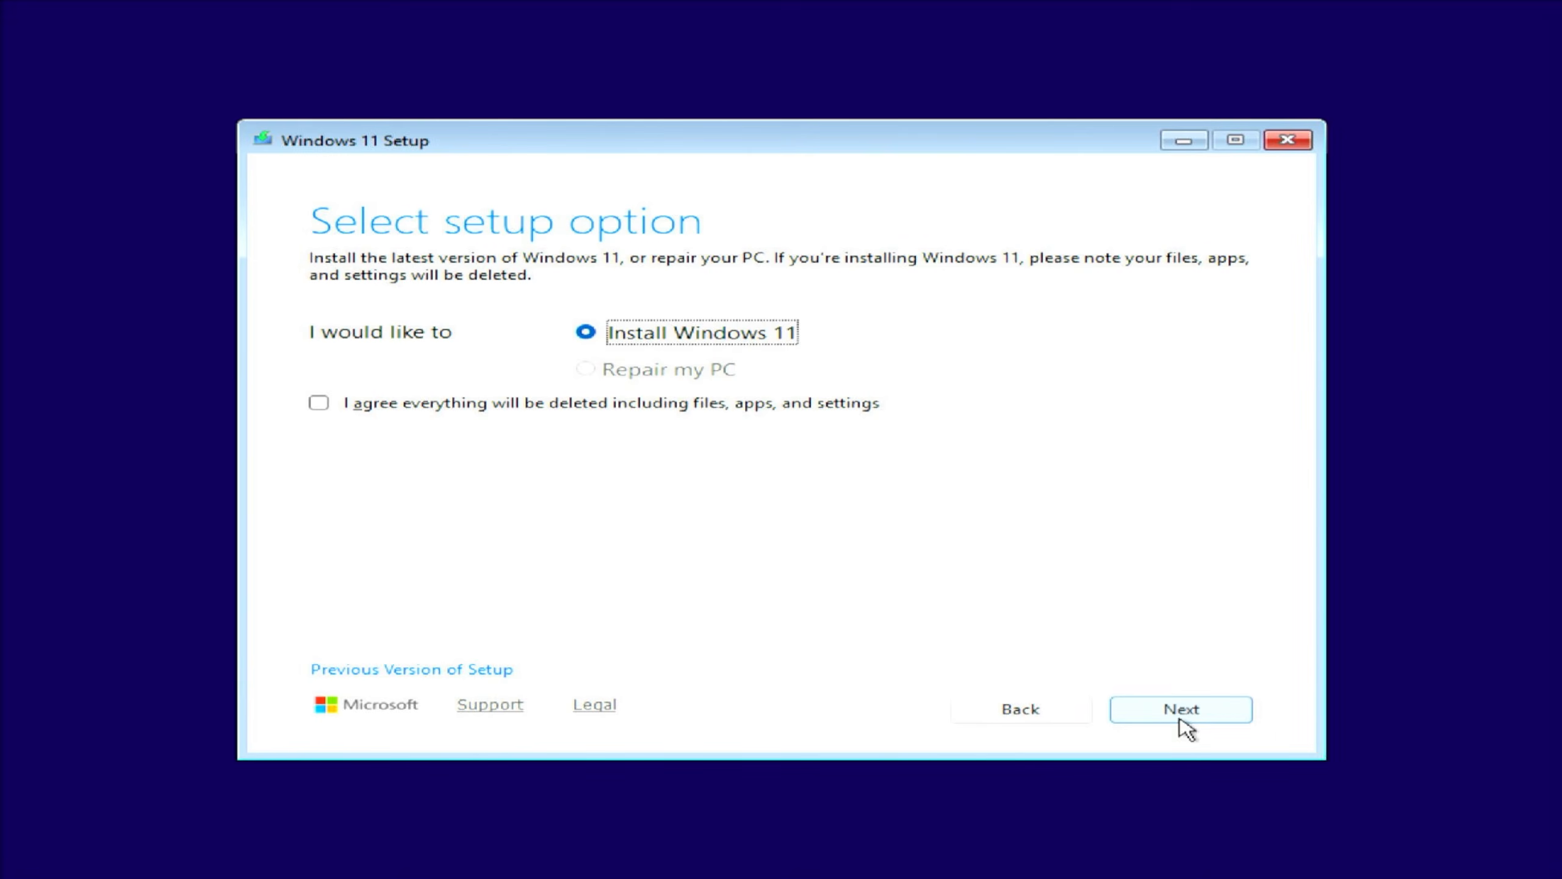
{"action": "left_click", "coordinate": [422, 676]}
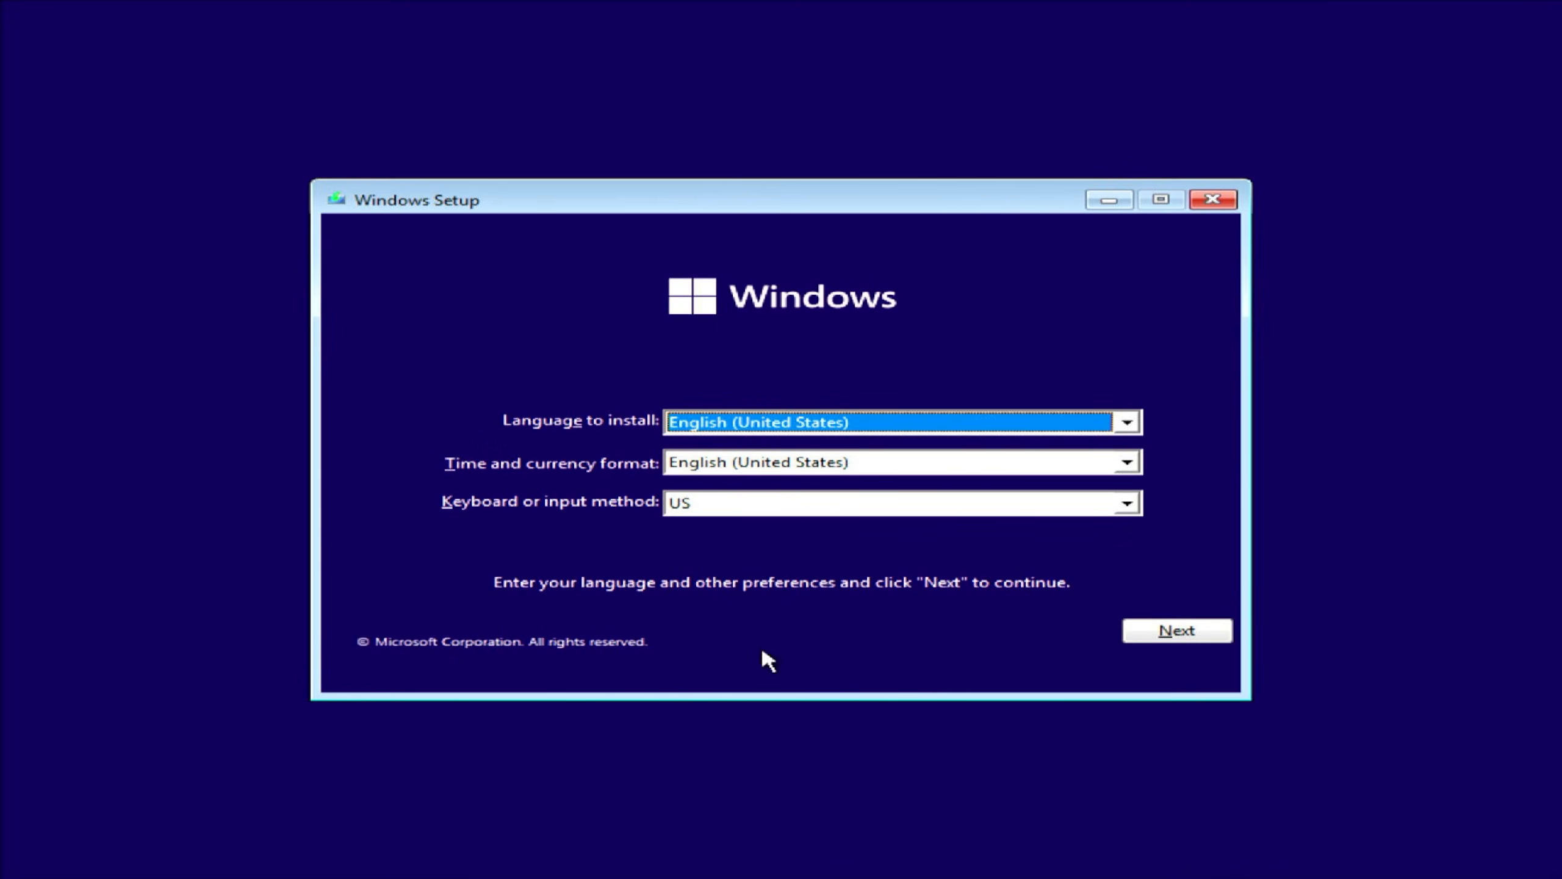
{"action": "left_click", "coordinate": [1227, 634]}
{"action": "left_click", "coordinate": [799, 459]}
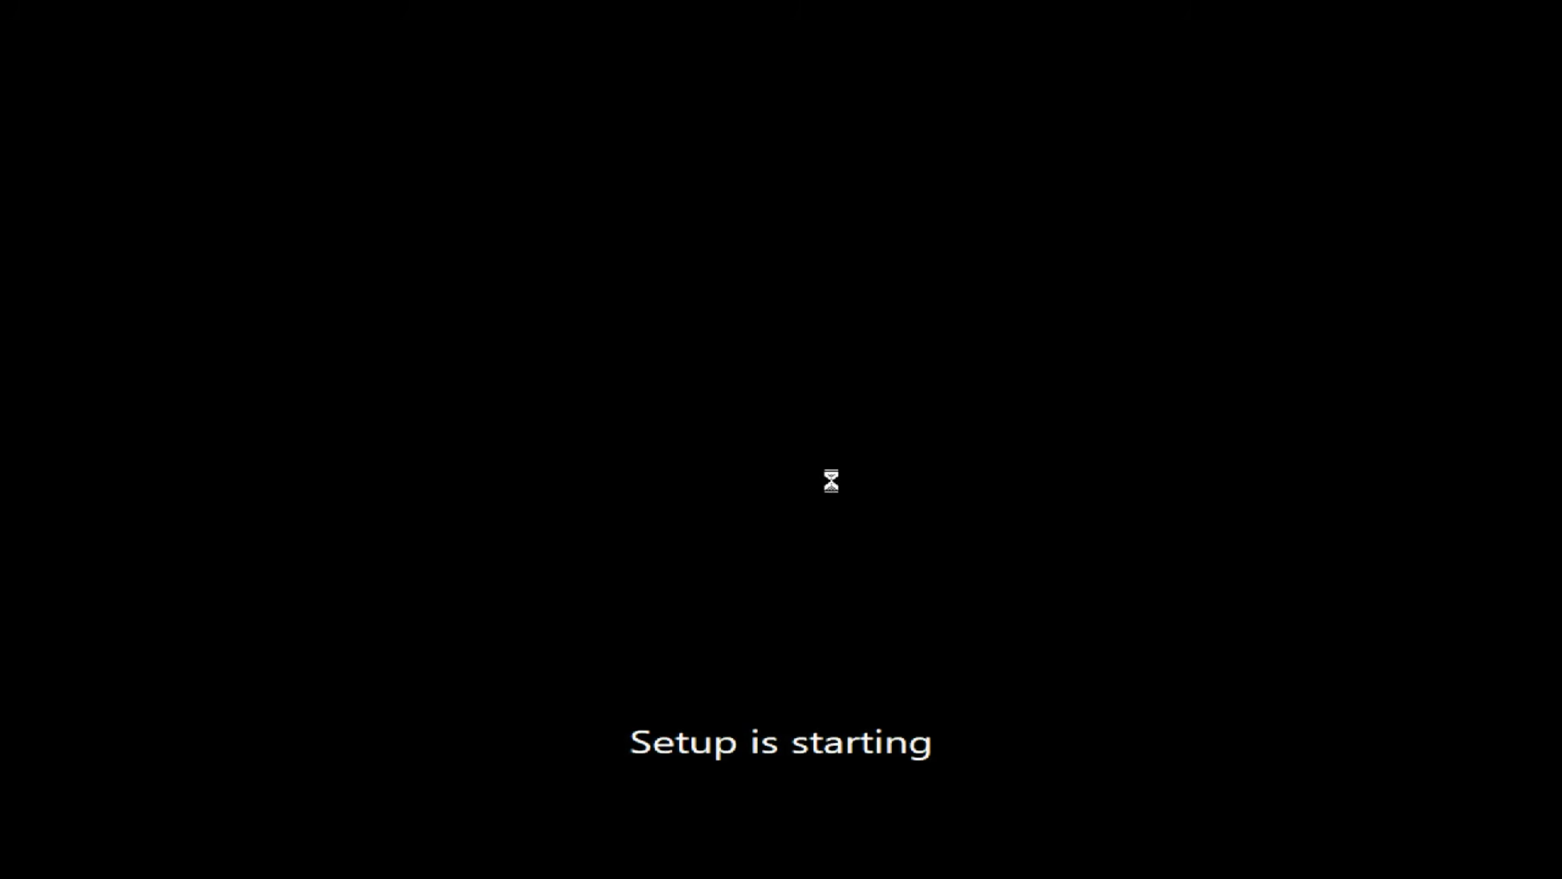
{"action": "left_click", "coordinate": [873, 636]}
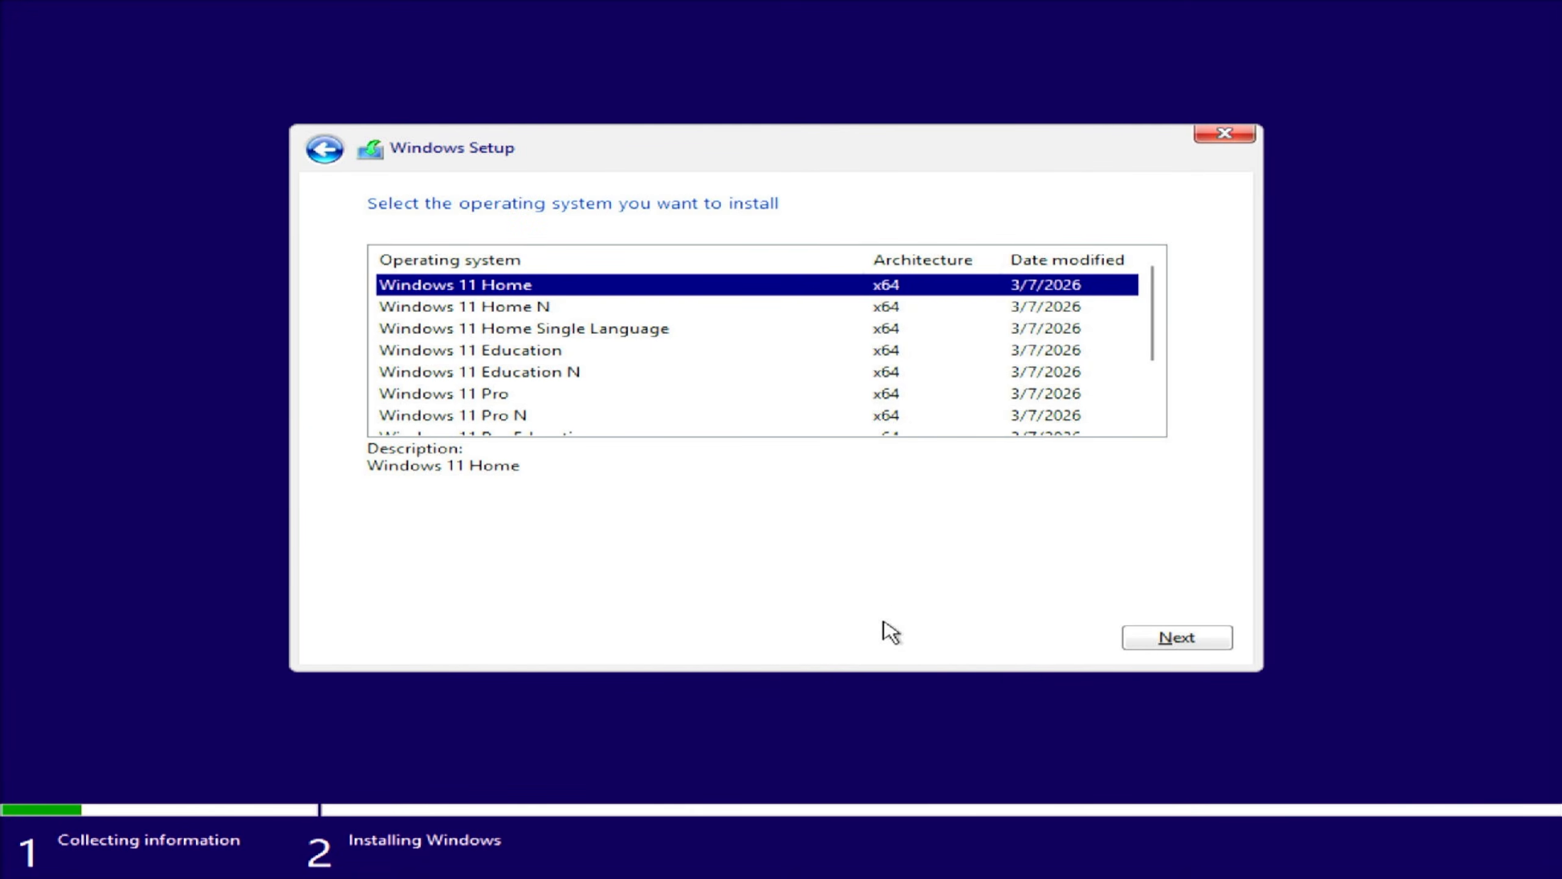
{"action": "left_click", "coordinate": [471, 394]}
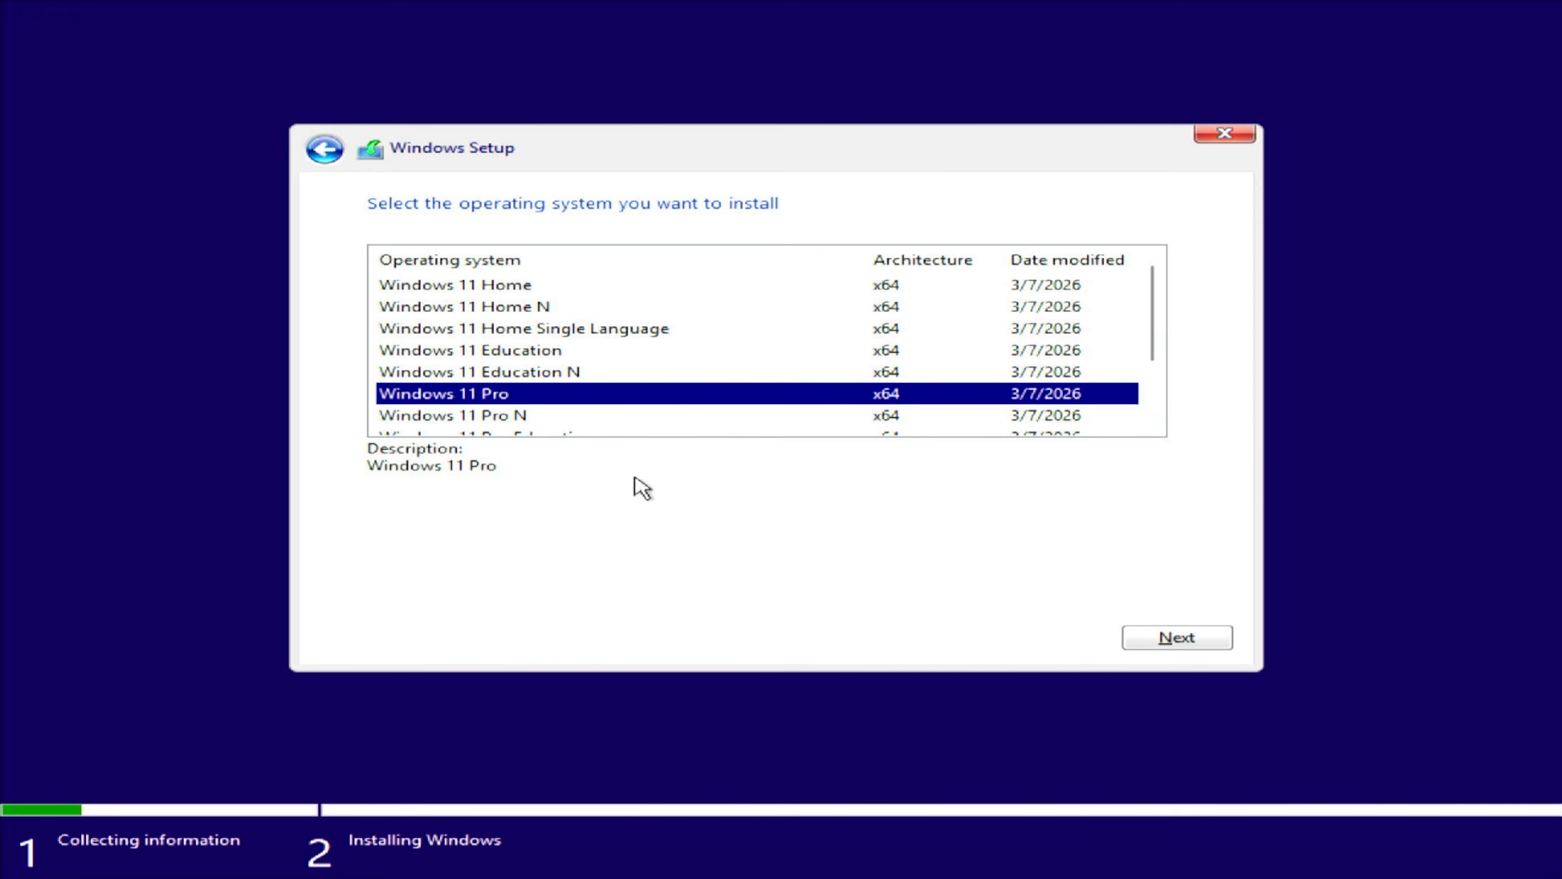
{"action": "left_click", "coordinate": [1227, 640]}
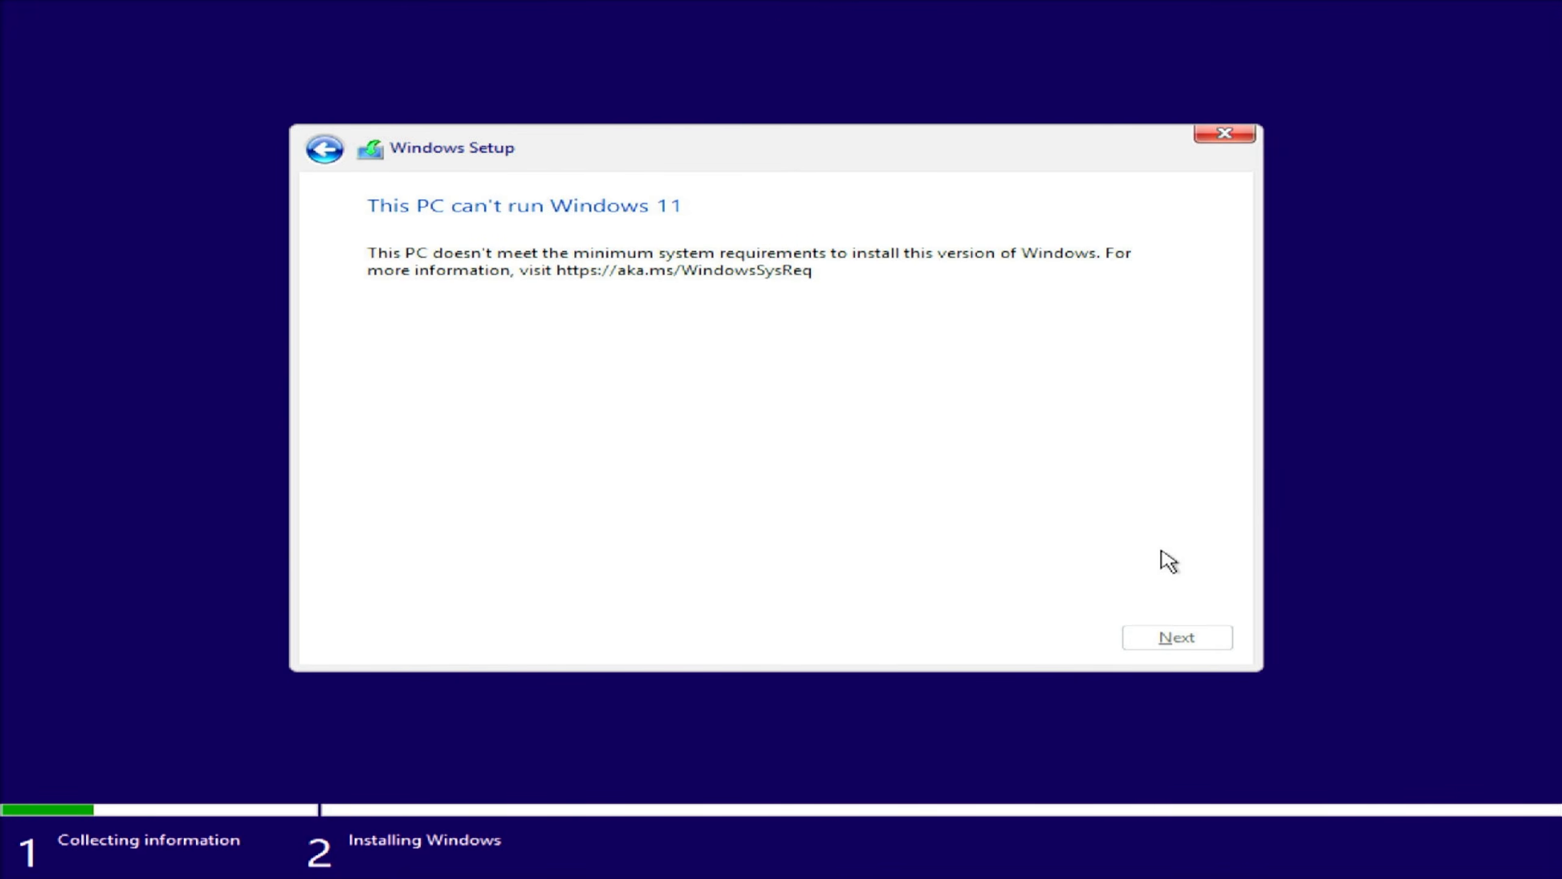
- Launch regedit from a Shift+F10 prompt and create a LabConfig key under HKLM\SYSTEM\Setup
{"action": "key", "text": "shift+F10"}
{"action": "type", "text": "re"}
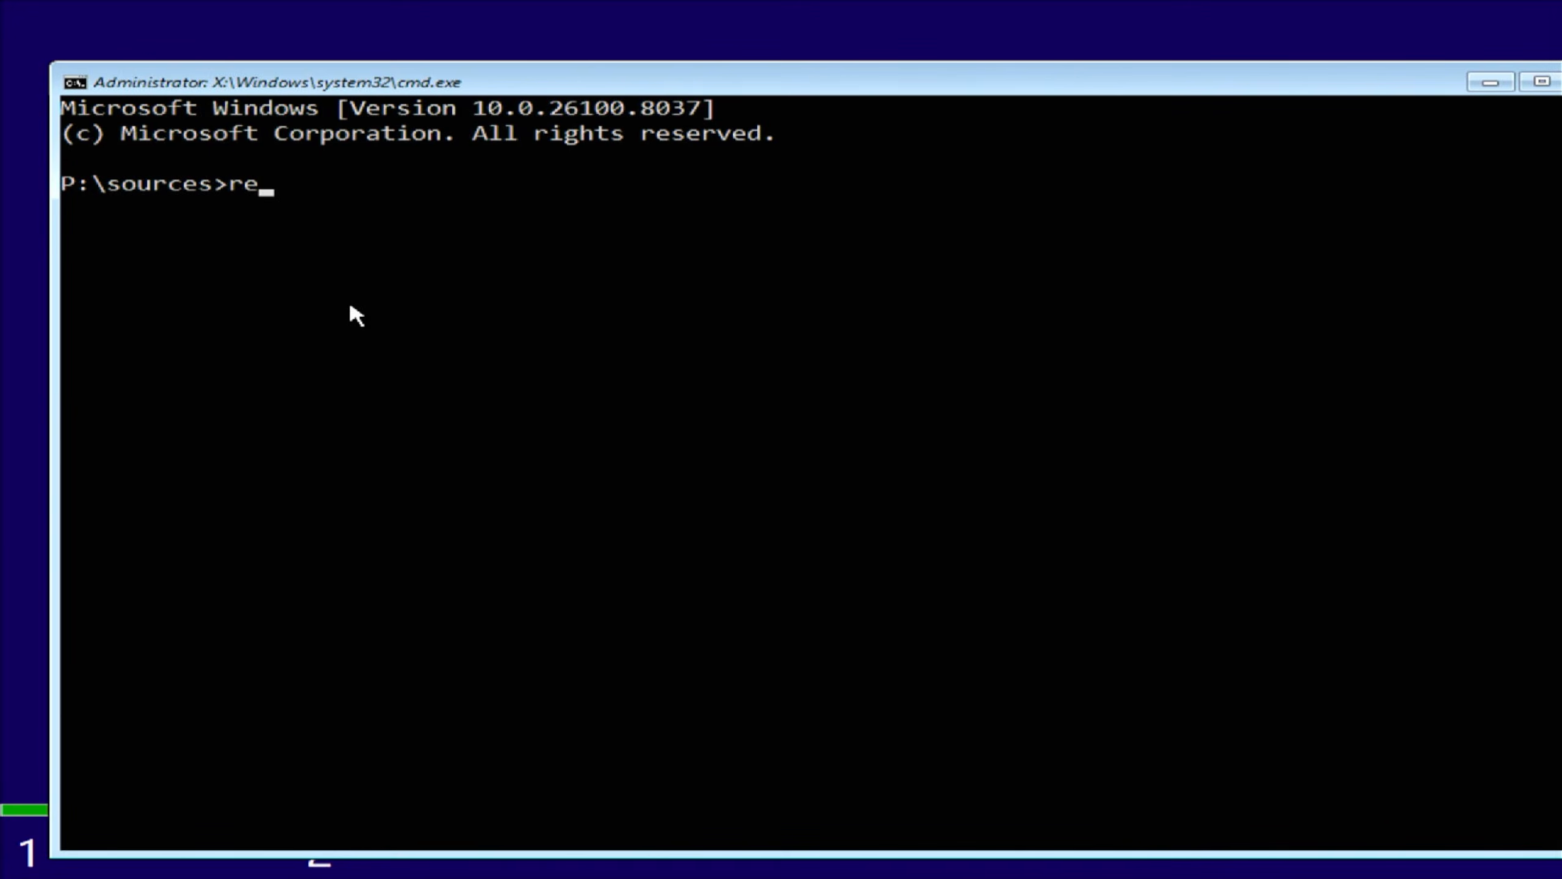
{"action": "type", "text": "gedit"}
{"action": "key", "text": "Return"}
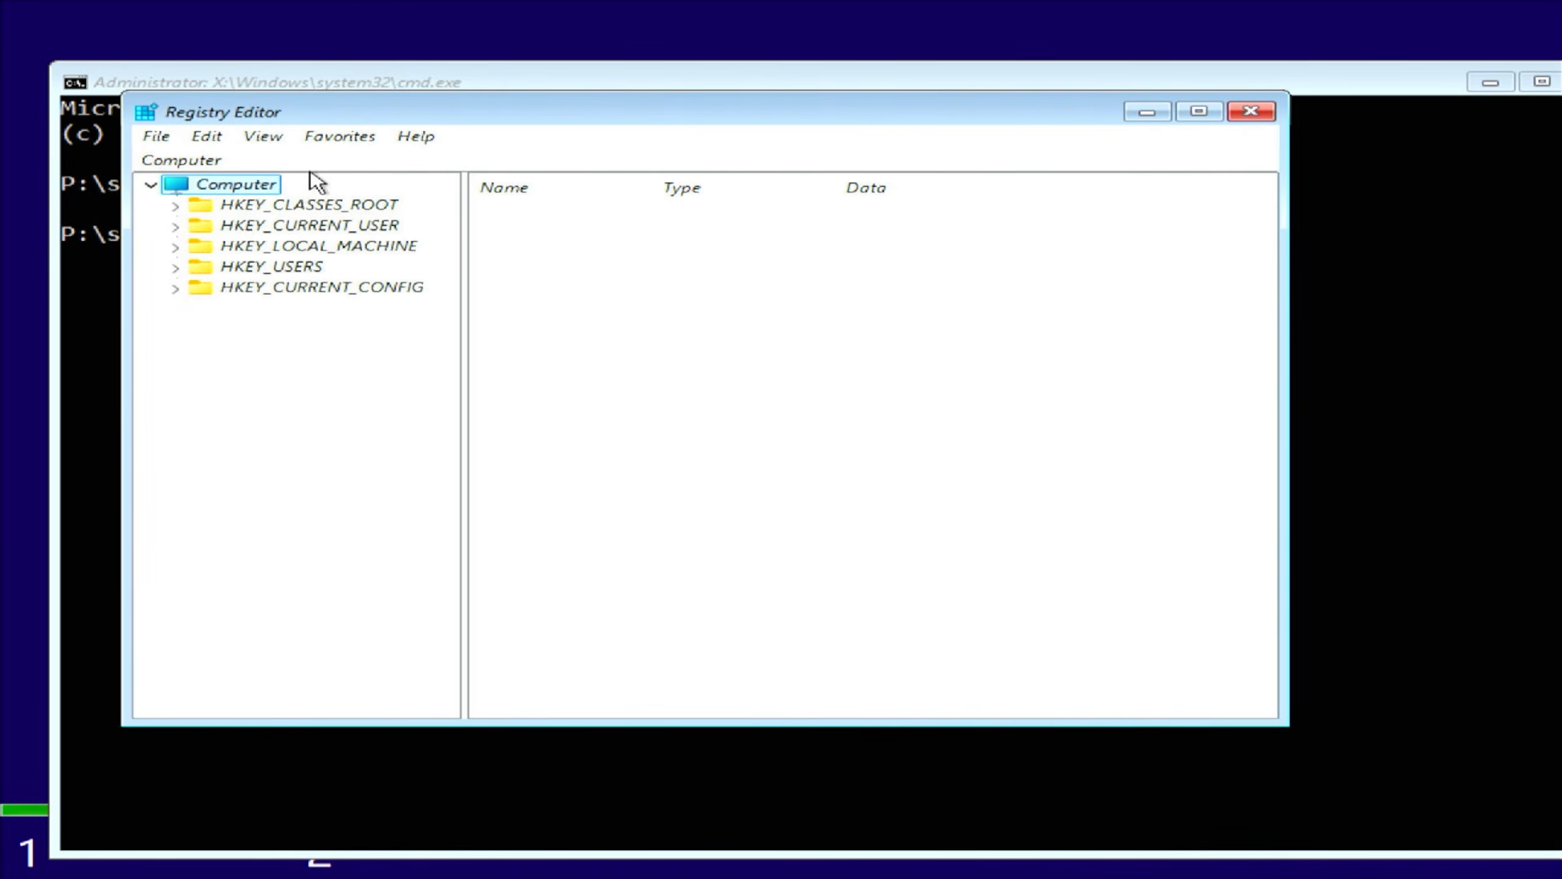
{"action": "left_click", "coordinate": [364, 232]}
{"action": "double_click", "coordinate": [368, 238]}
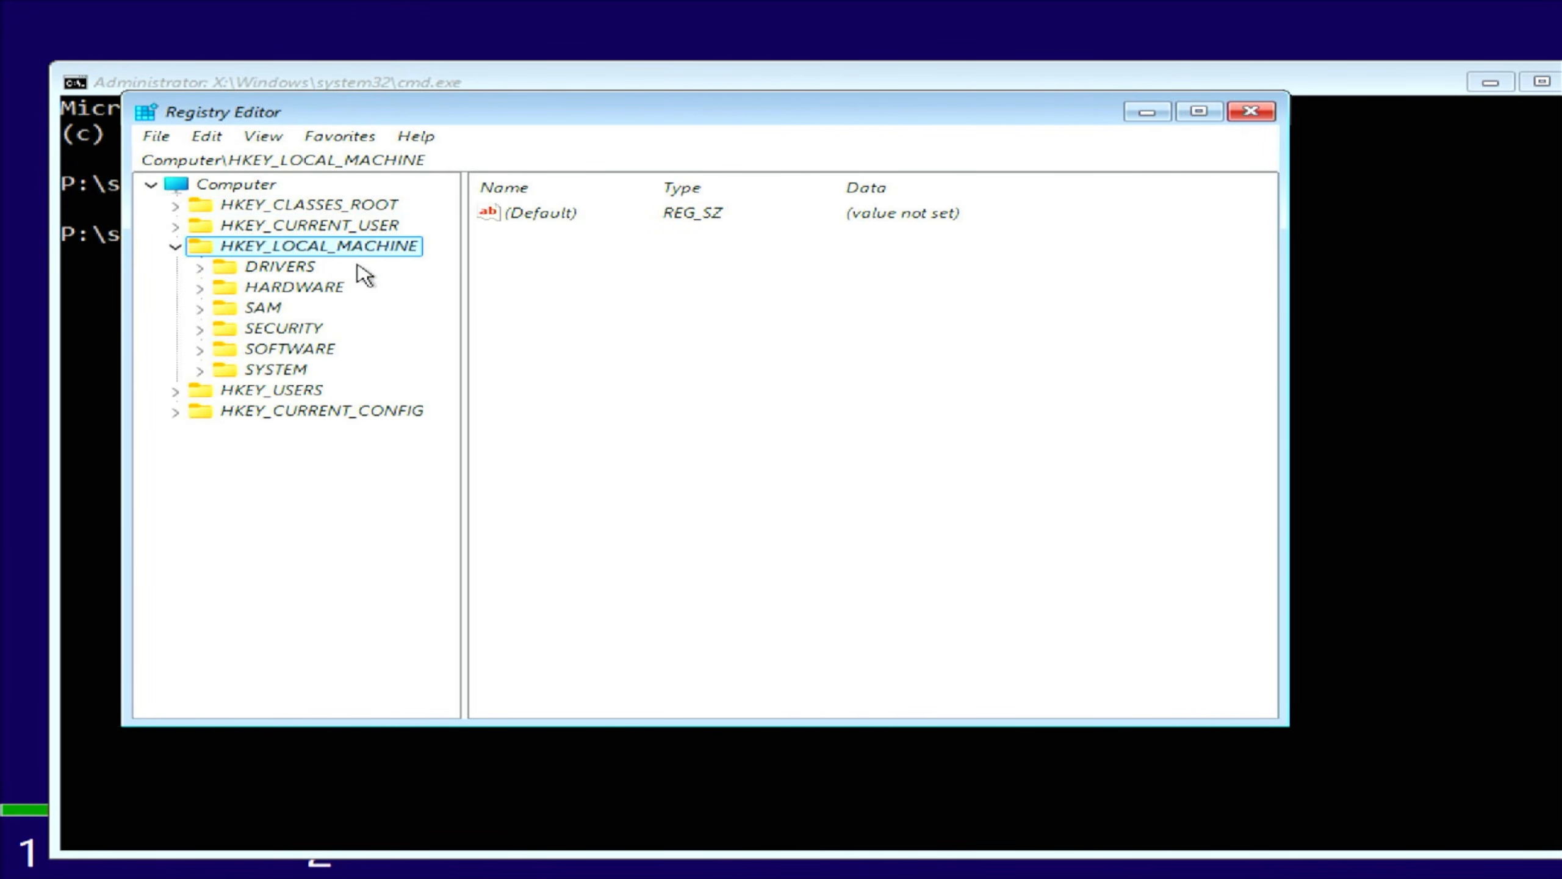
{"action": "double_click", "coordinate": [288, 371]}
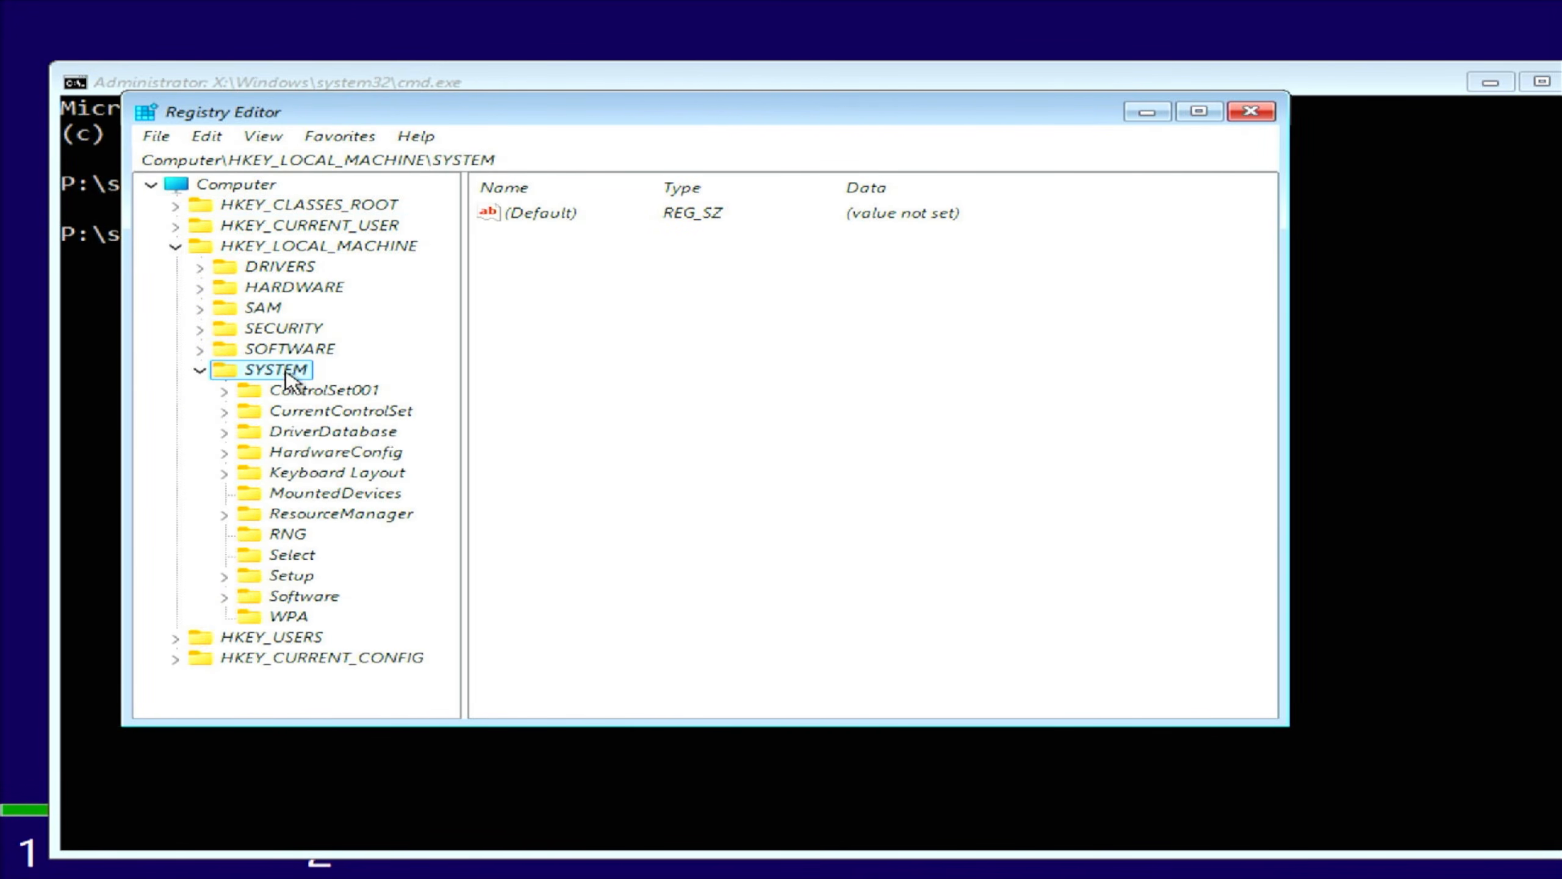
{"action": "double_click", "coordinate": [293, 576]}
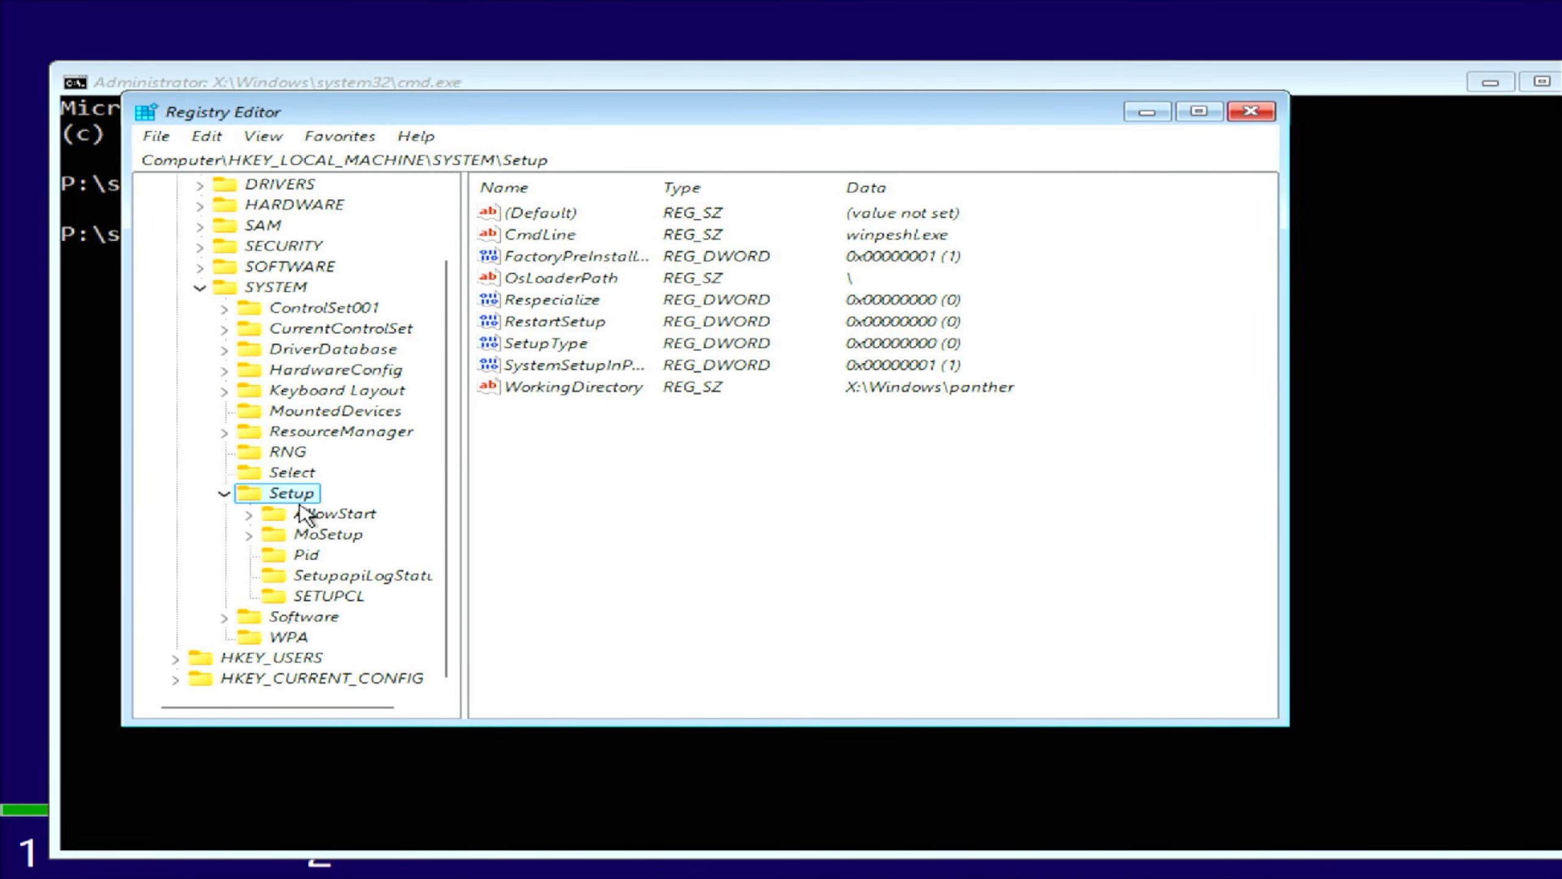
{"action": "right_click", "coordinate": [300, 503]}
{"action": "mouse_move", "coordinate": [470, 541]}
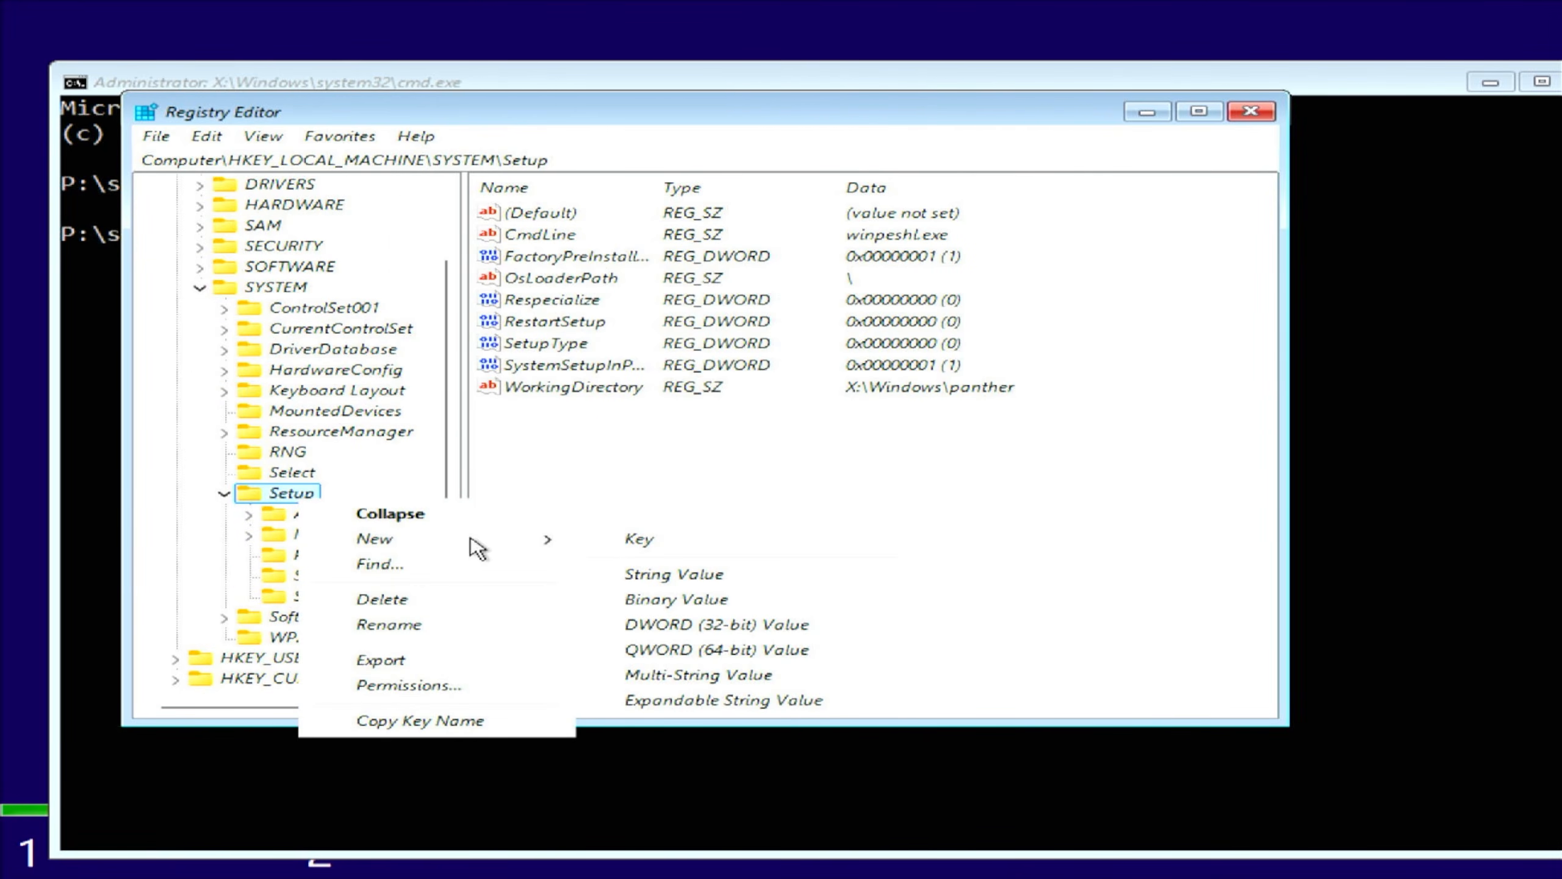
{"action": "left_click", "coordinate": [655, 544]}
{"action": "type", "text": "LabConfig"}
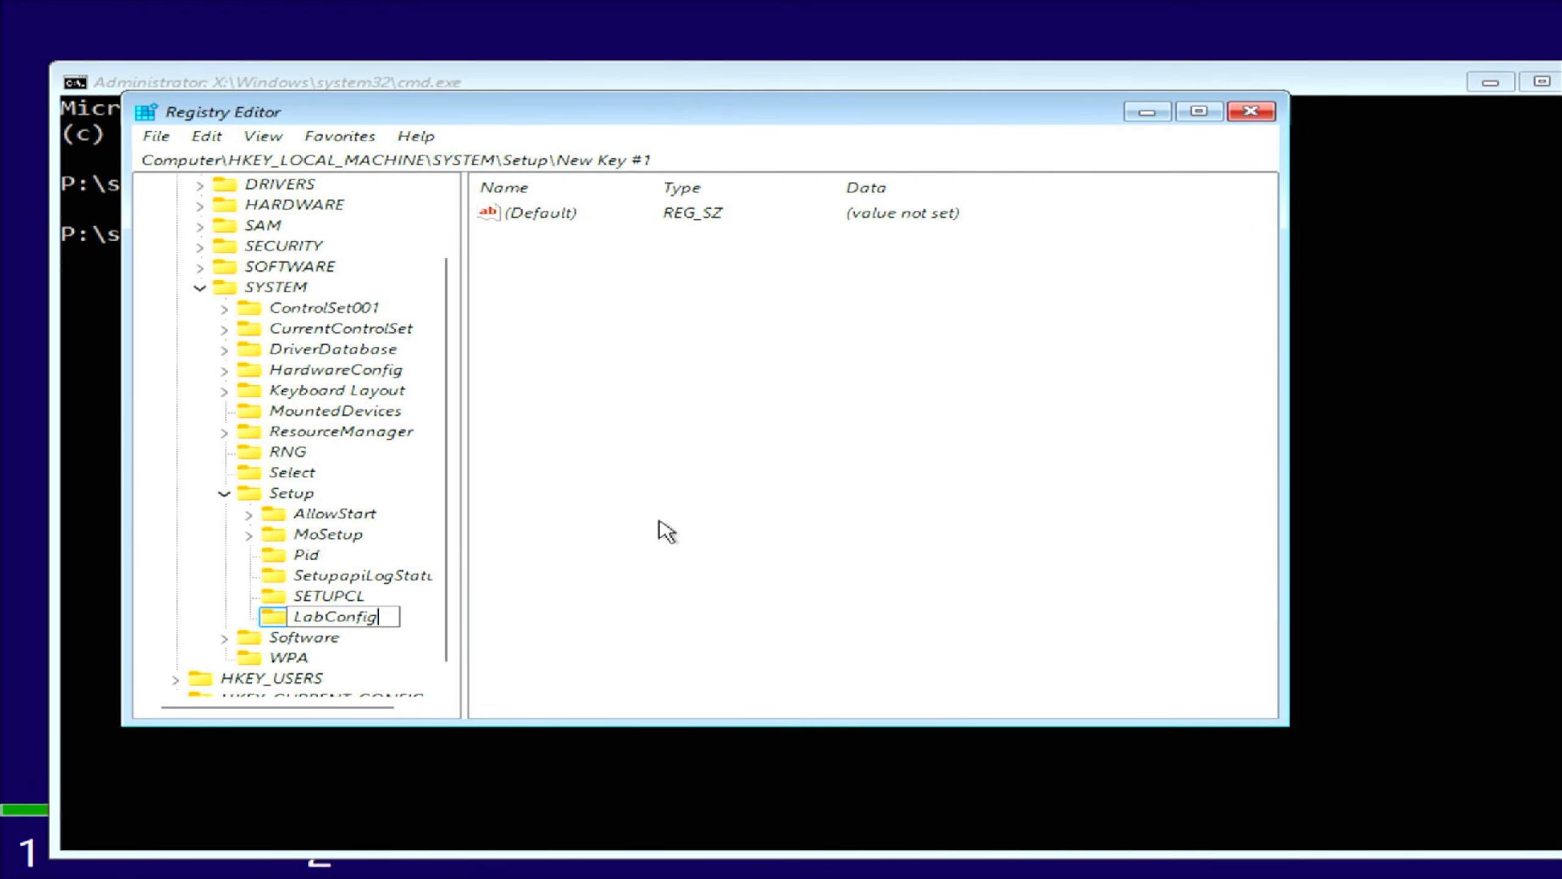
{"action": "key", "text": "Return"}
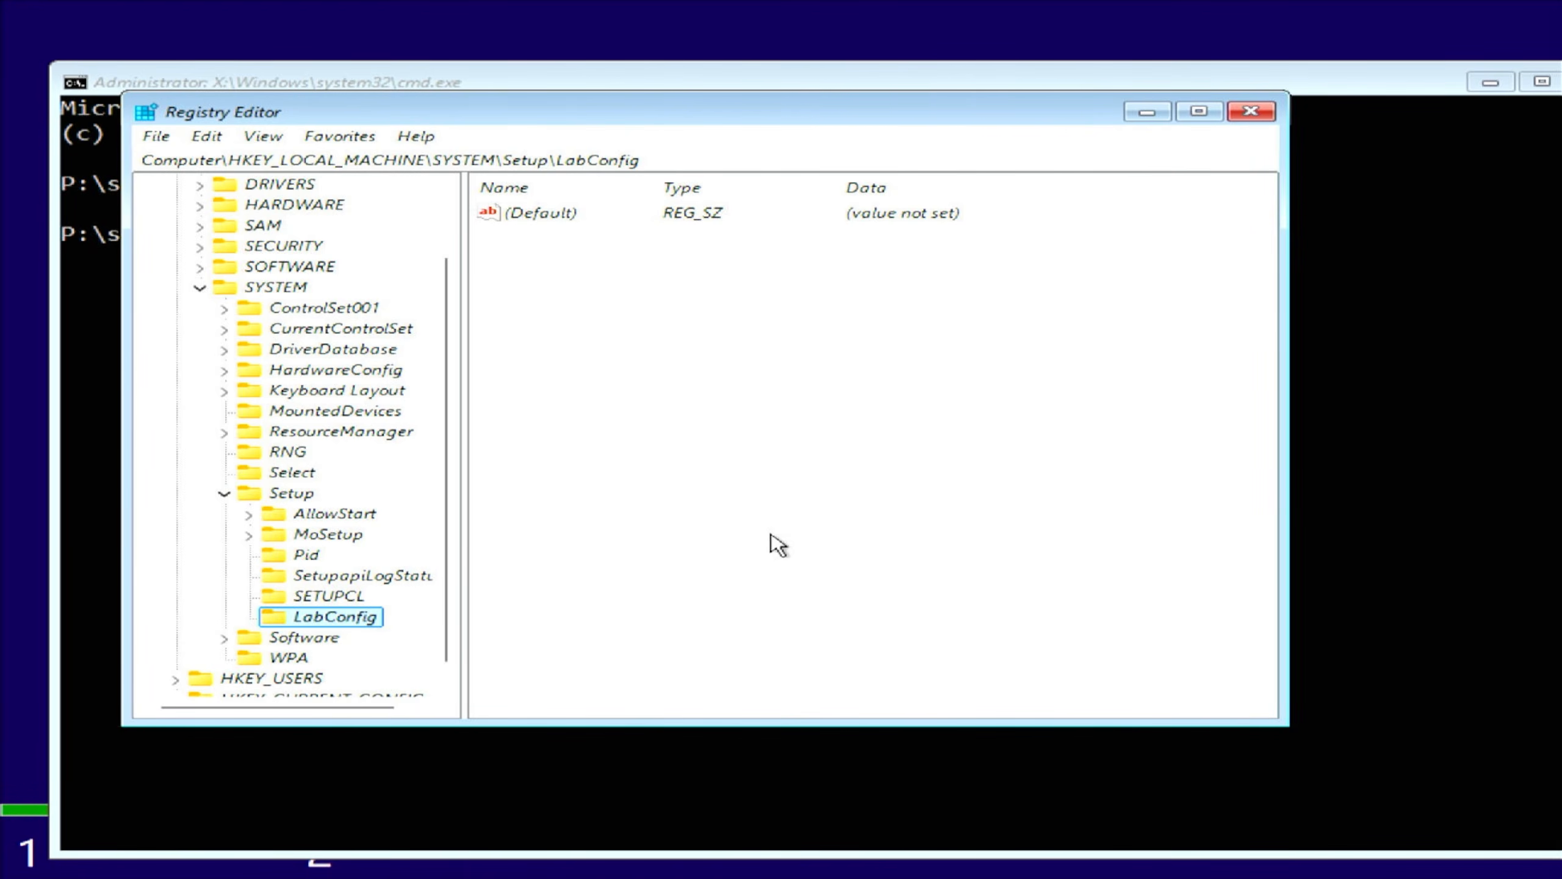
- Add a BypassTPMCheck DWORD (32-bit) value set to 1 in LabConfig
{"action": "right_click", "coordinate": [770, 534]}
{"action": "mouse_move", "coordinate": [900, 557]}
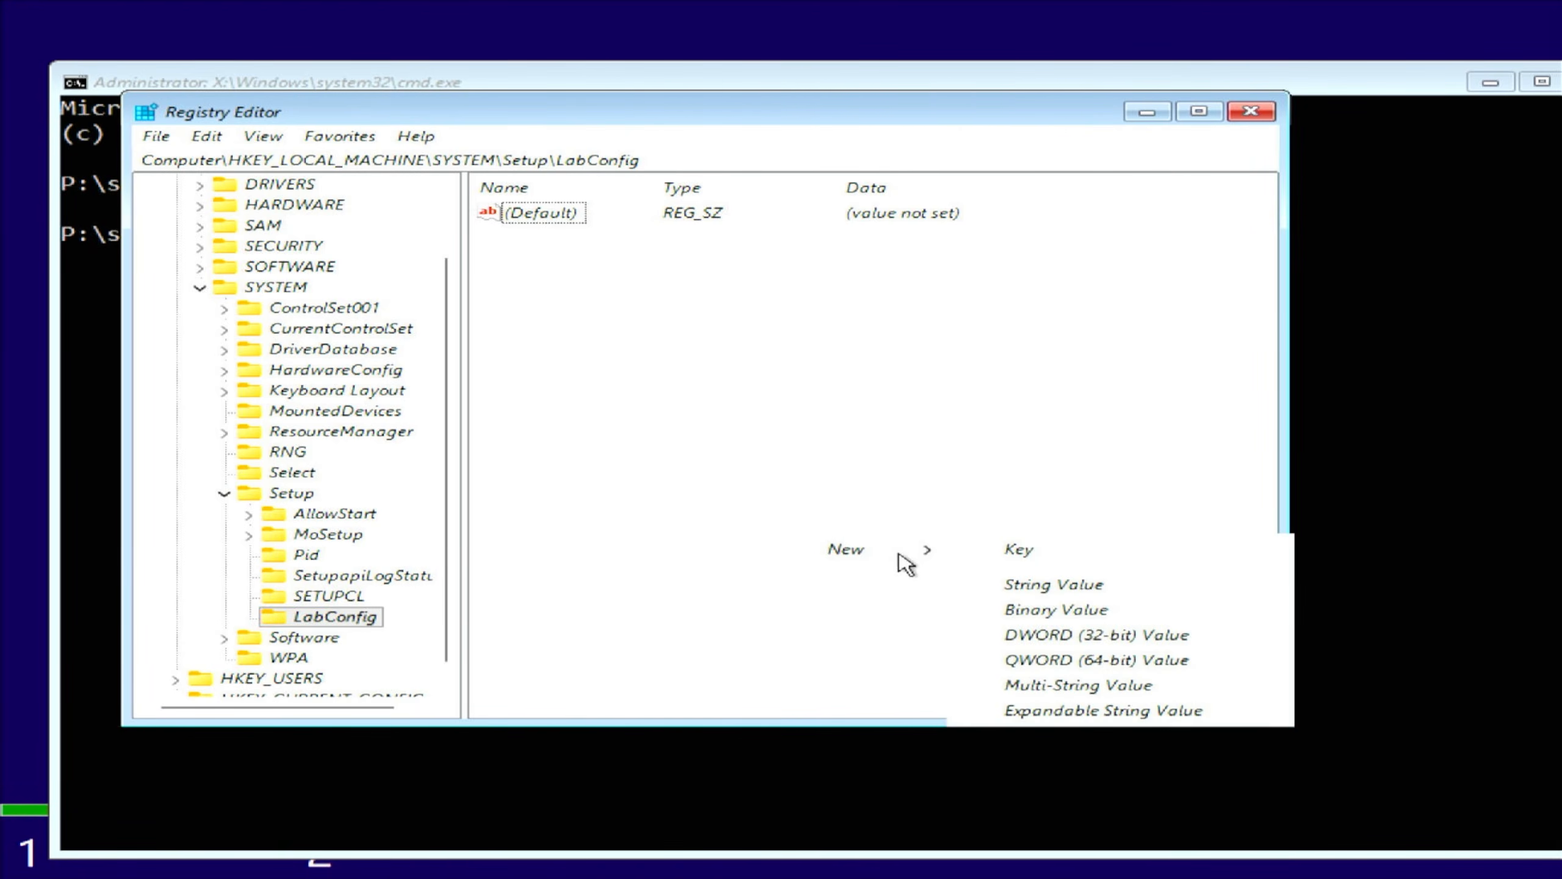
{"action": "left_click", "coordinate": [1019, 636]}
{"action": "type", "text": "Bypass"}
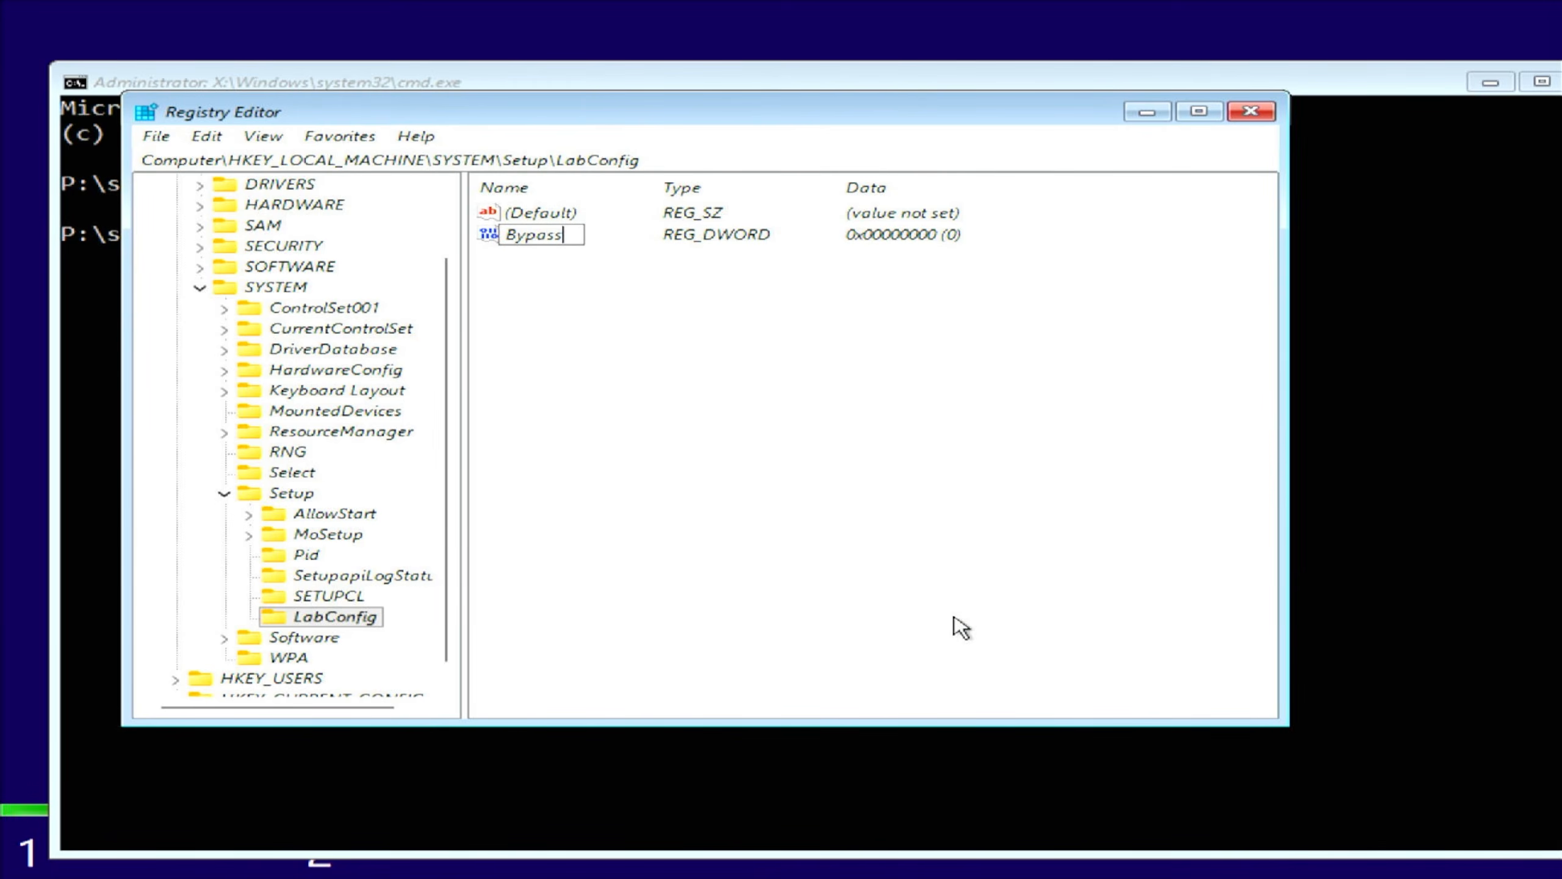
{"action": "type", "text": "TPMCheck"}
{"action": "key", "text": "Return"}
{"action": "key", "text": "Return"}
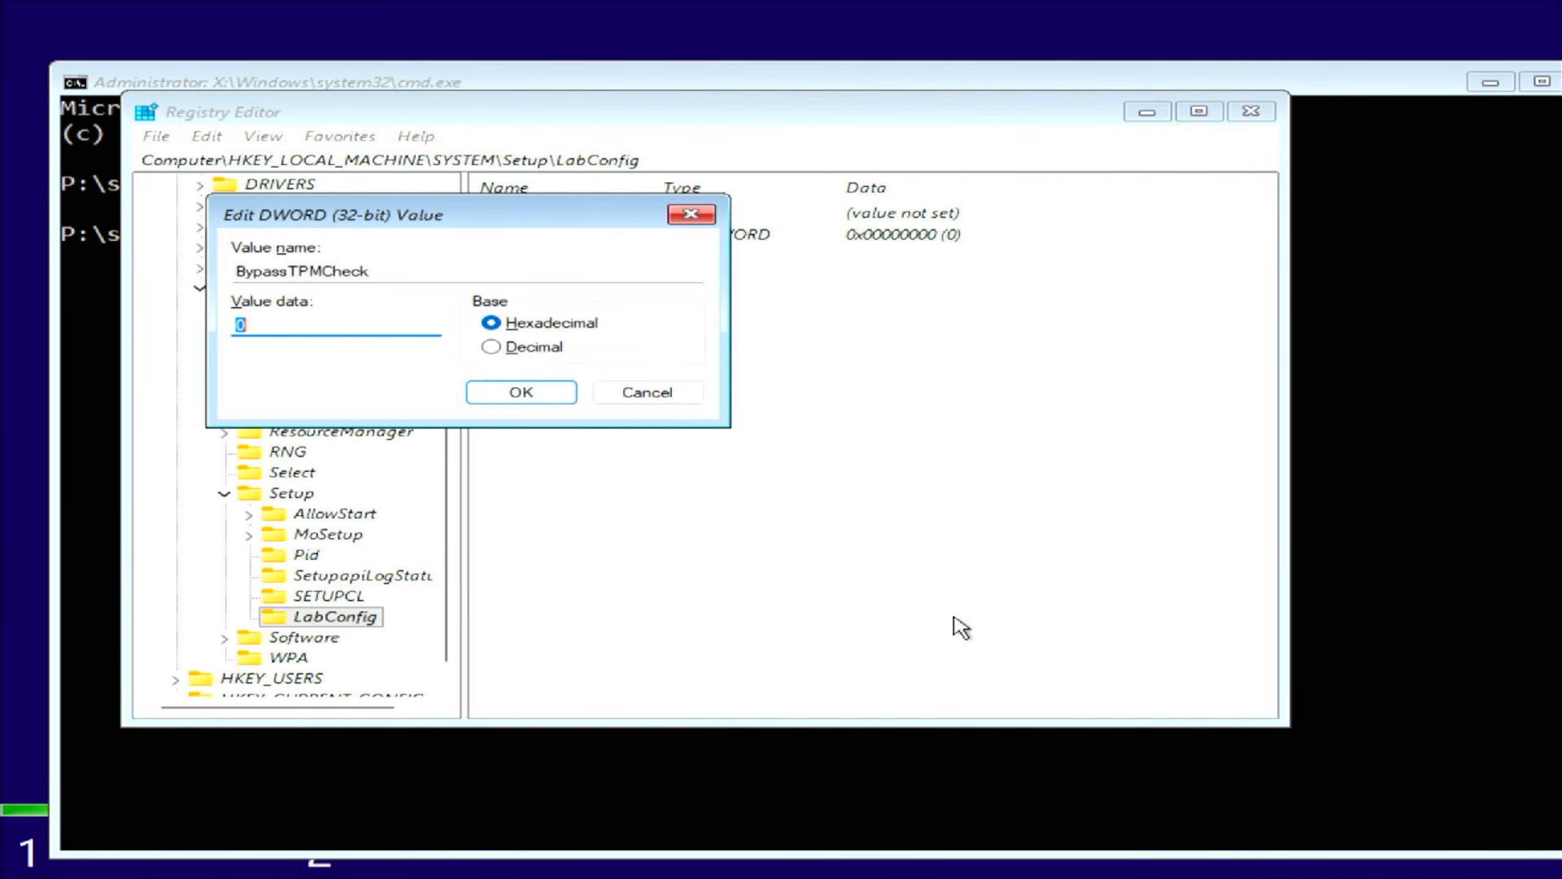
{"action": "type", "text": "1"}
{"action": "key", "text": "Return"}
- Add a BypassSecureBootCheck DWORD (32-bit) value set to 1 in LabConfig
{"action": "right_click", "coordinate": [849, 420]}
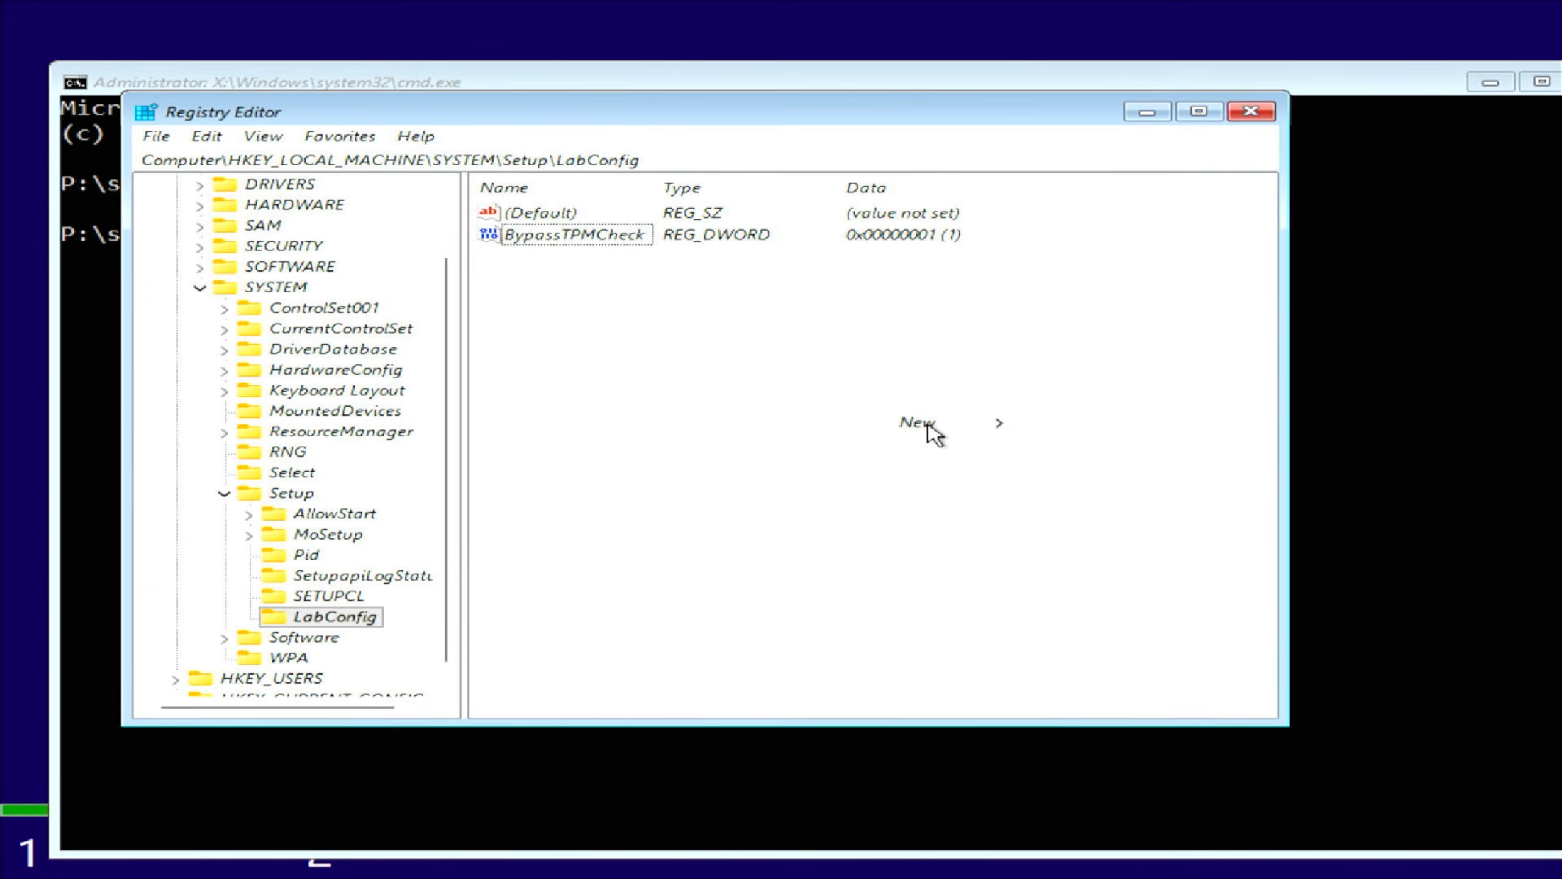
{"action": "mouse_move", "coordinate": [932, 431]}
{"action": "left_click", "coordinate": [1121, 512]}
{"action": "type", "text": "B"}
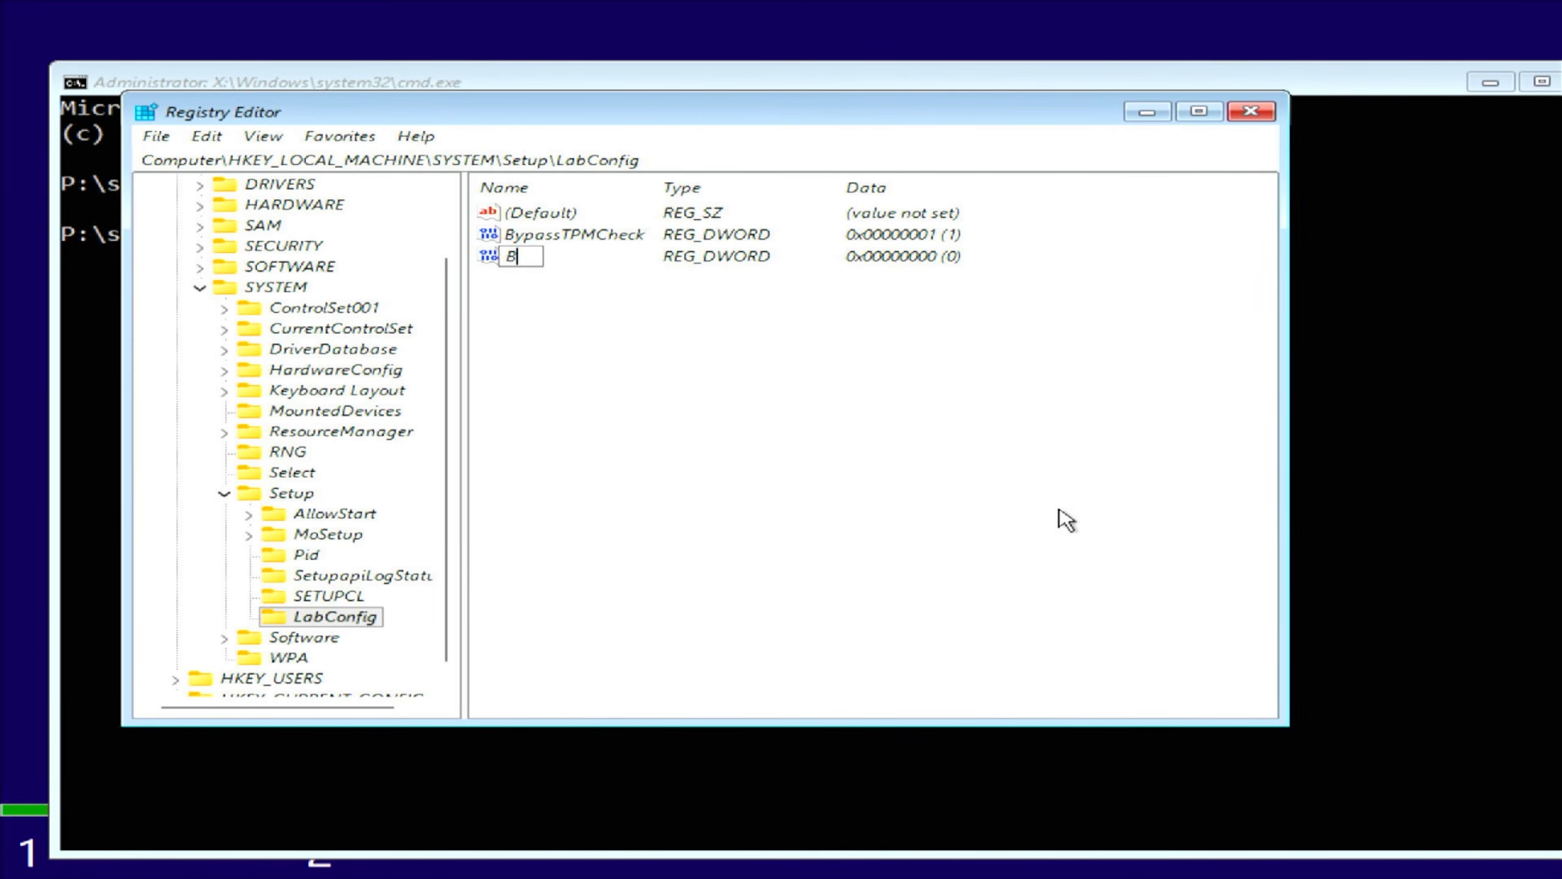
{"action": "type", "text": "ypassSecu"}
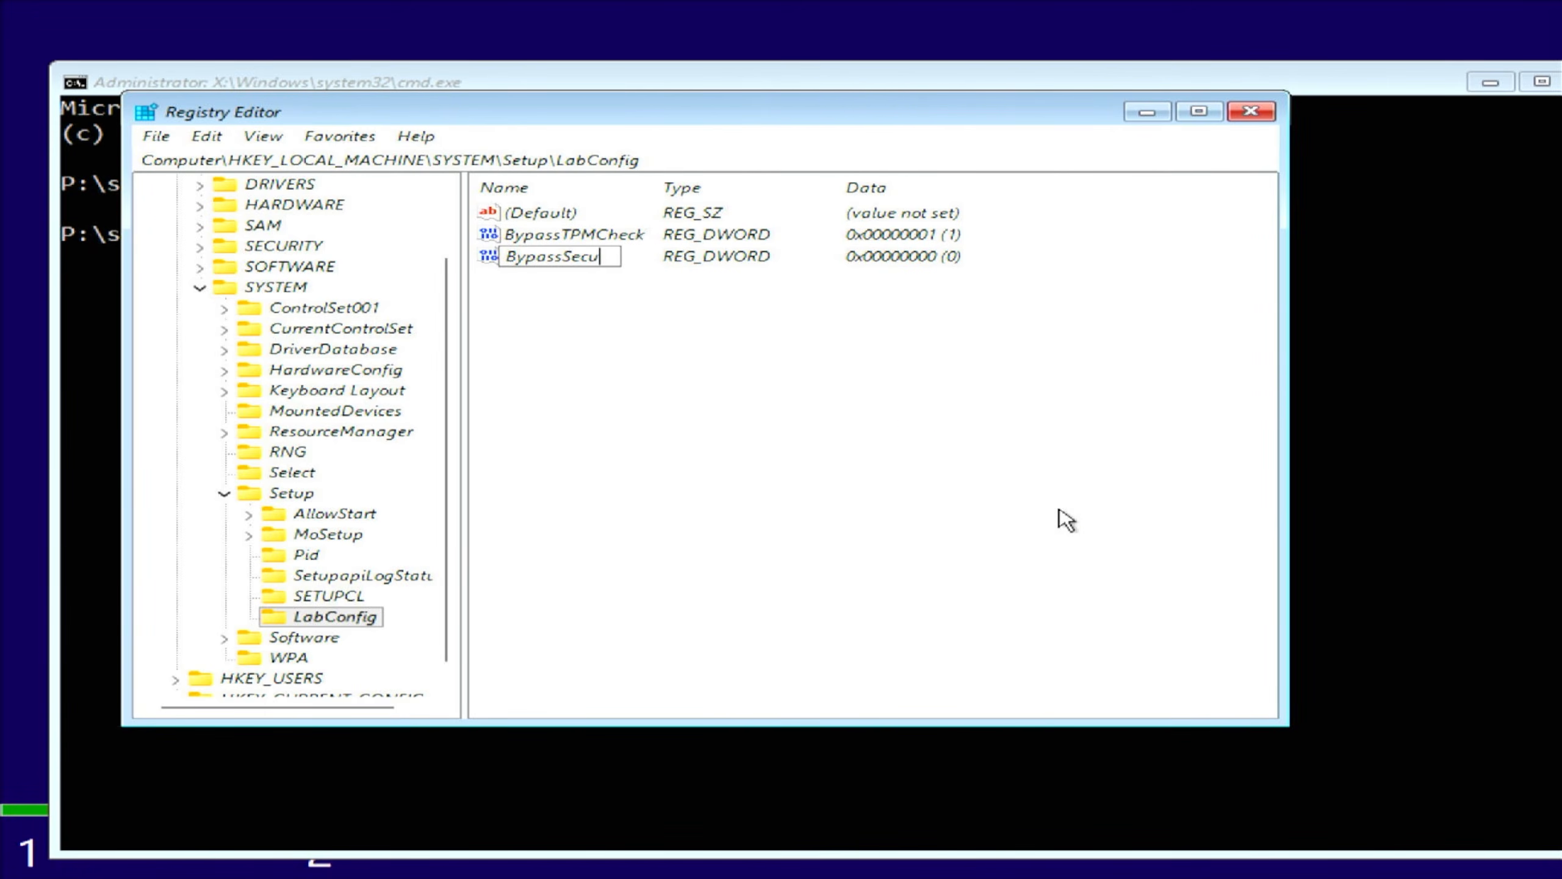
{"action": "type", "text": "reBootCheck"}
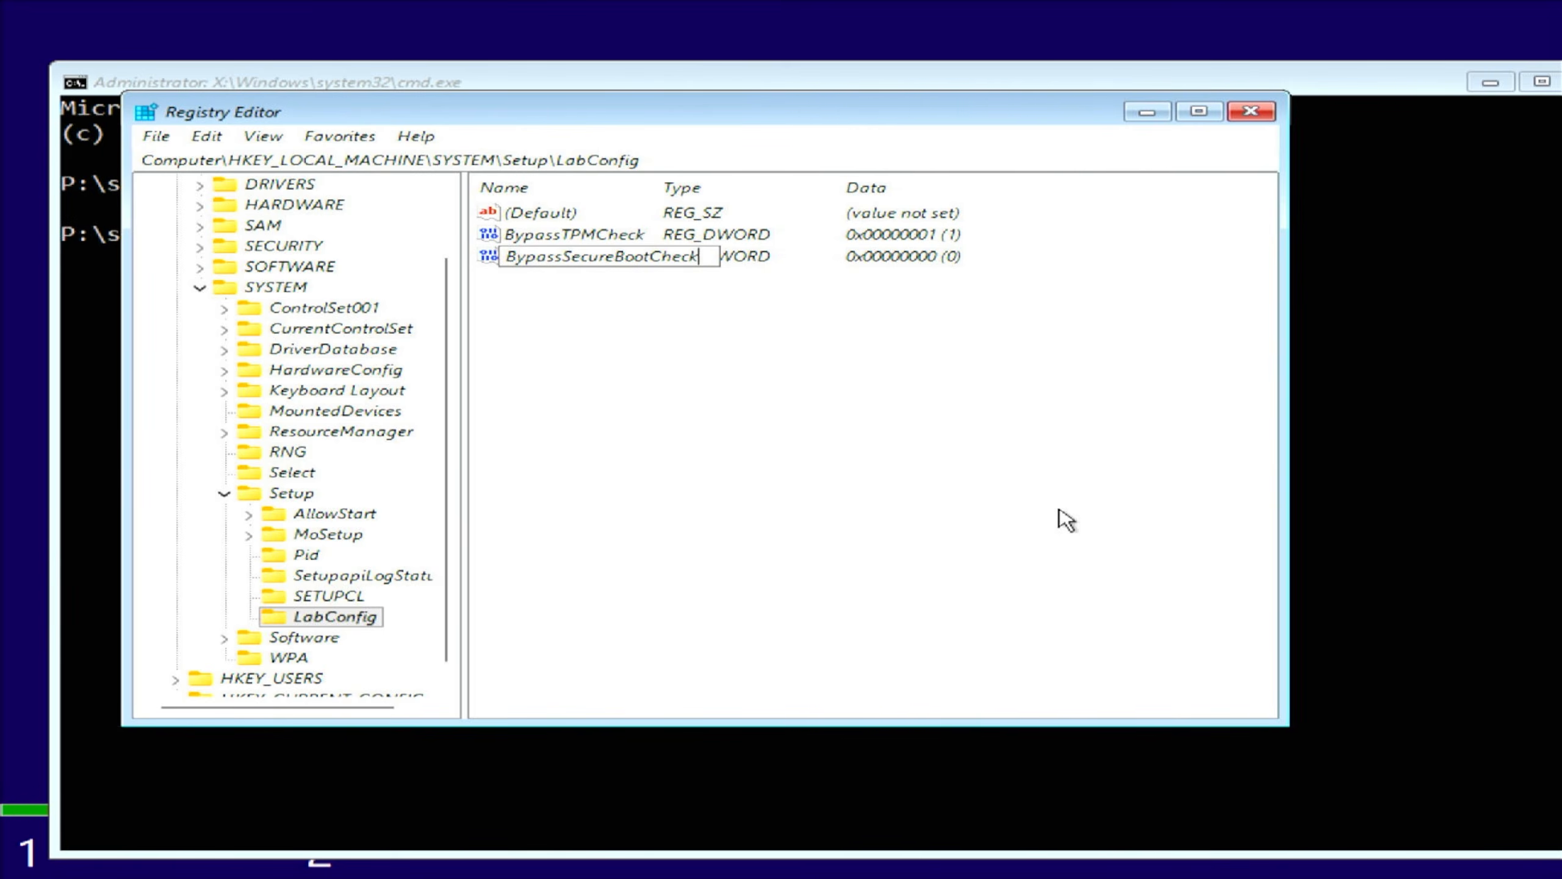
{"action": "key", "text": "Return"}
{"action": "key", "text": "Return"}
{"action": "type", "text": "1"}
{"action": "key", "text": "Return"}
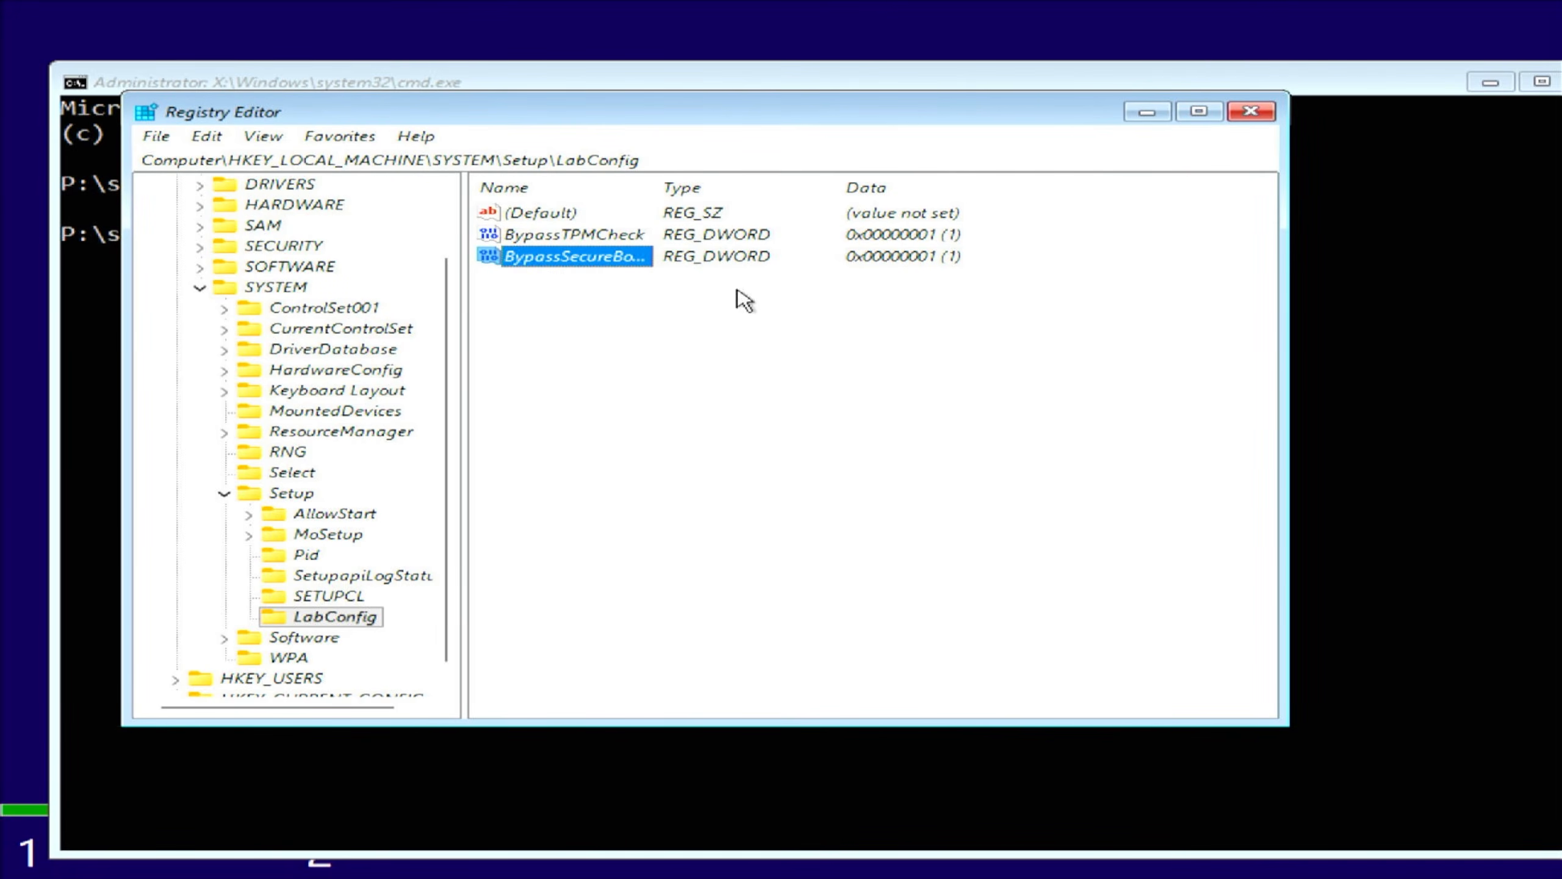
- Widen the Name column to show the full value names, then close Registry Editor
{"action": "left_click_drag", "start_coordinate": [653, 191], "coordinate": [837, 196]}
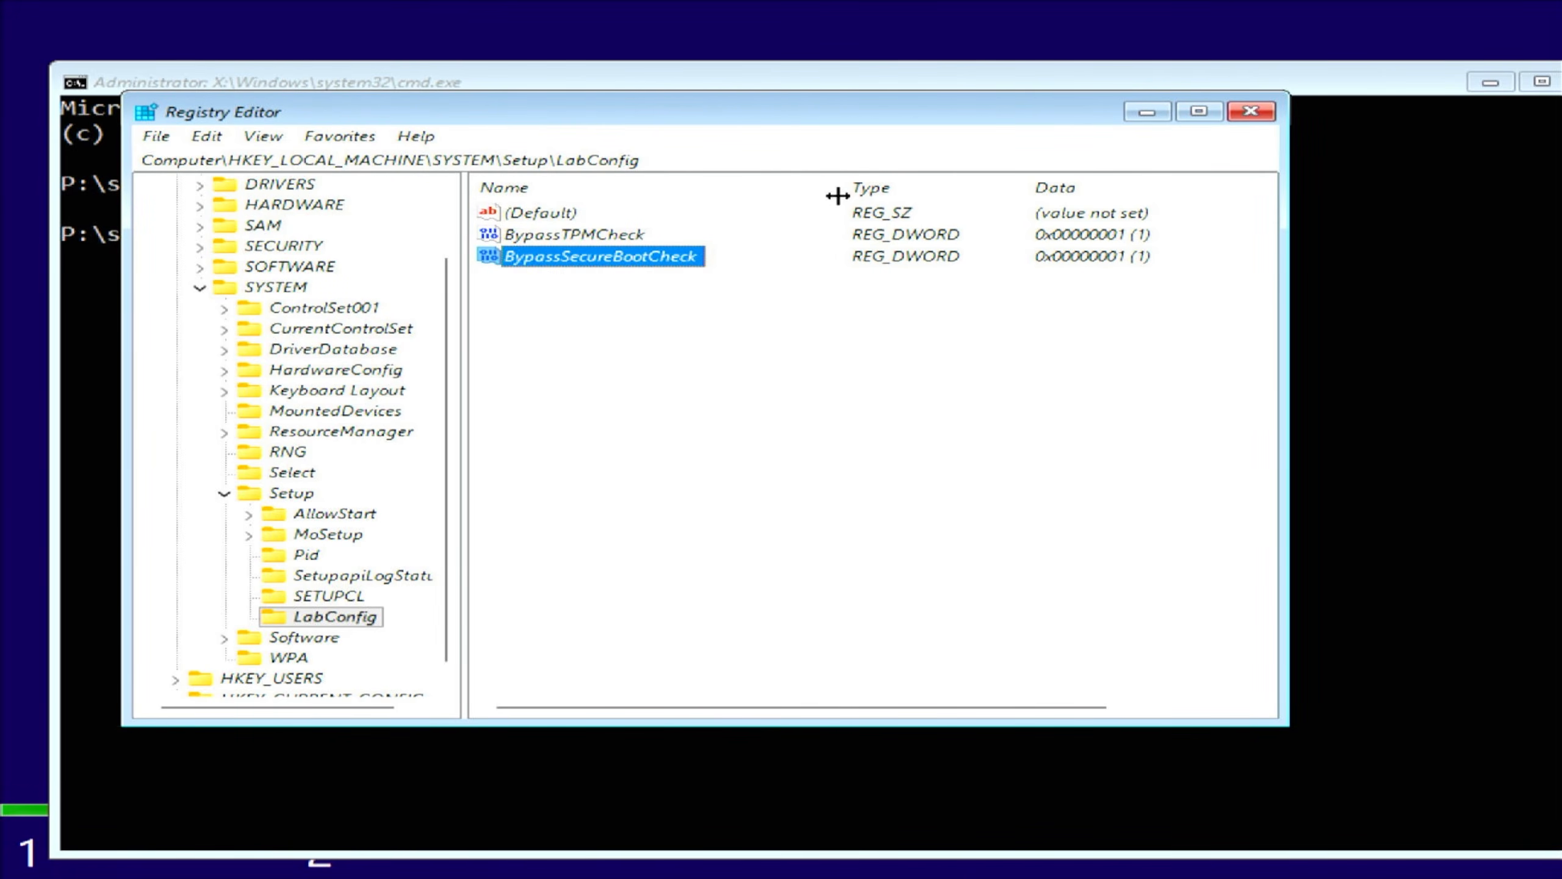
{"action": "left_click", "coordinate": [1250, 111]}
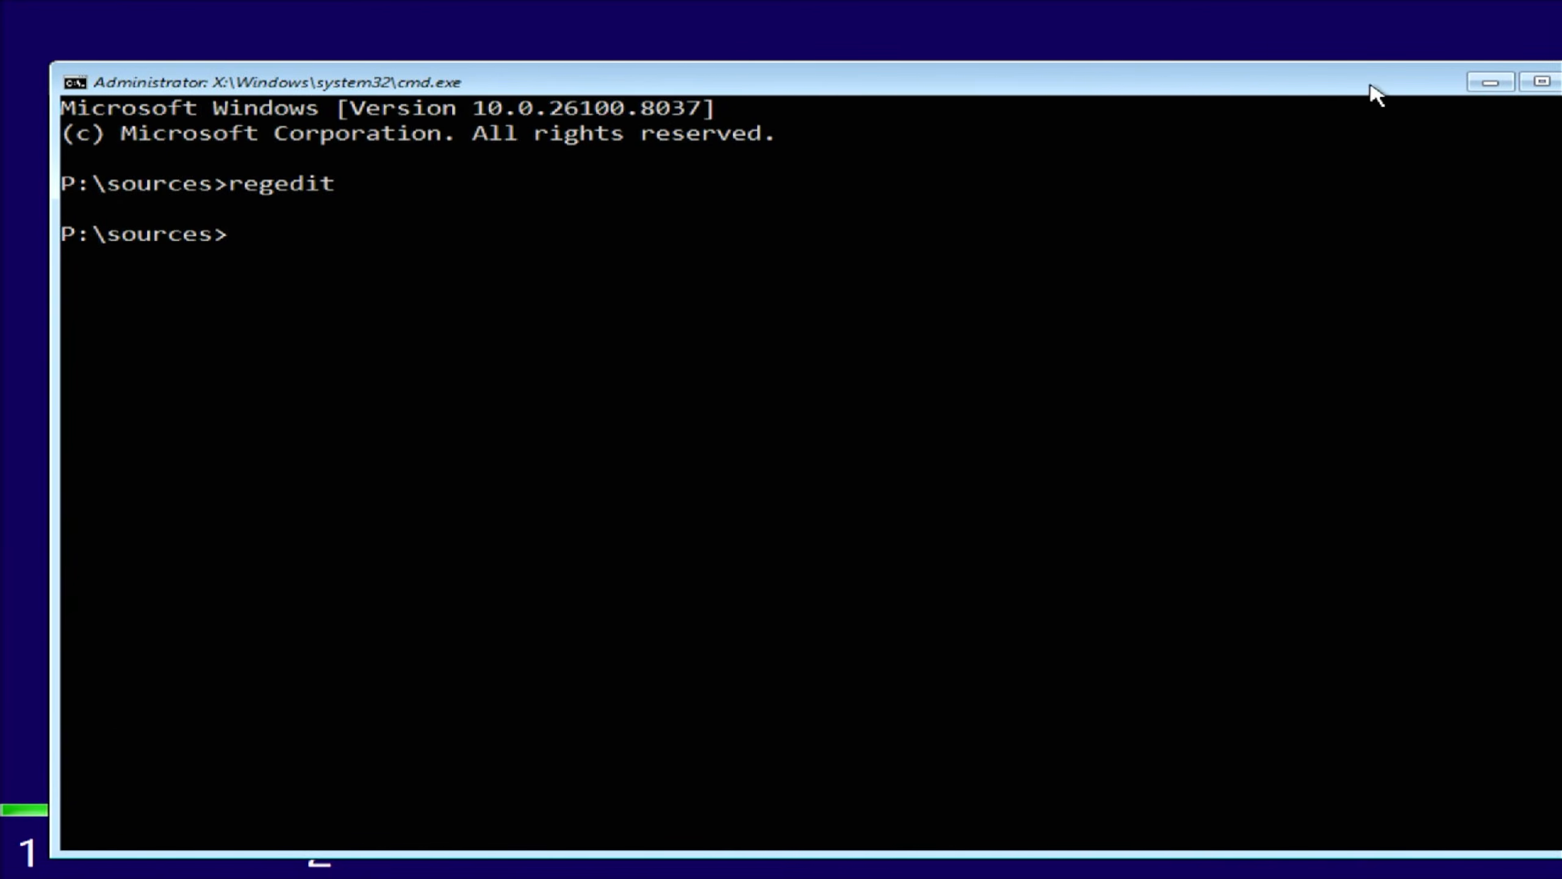
{"action": "left_click_drag", "start_coordinate": [1371, 86], "coordinate": [1117, 92]}
- Reselect Windows 11 Pro, accept the license terms, and install onto Drive 0's unallocated space
{"action": "left_click", "coordinate": [1323, 81]}
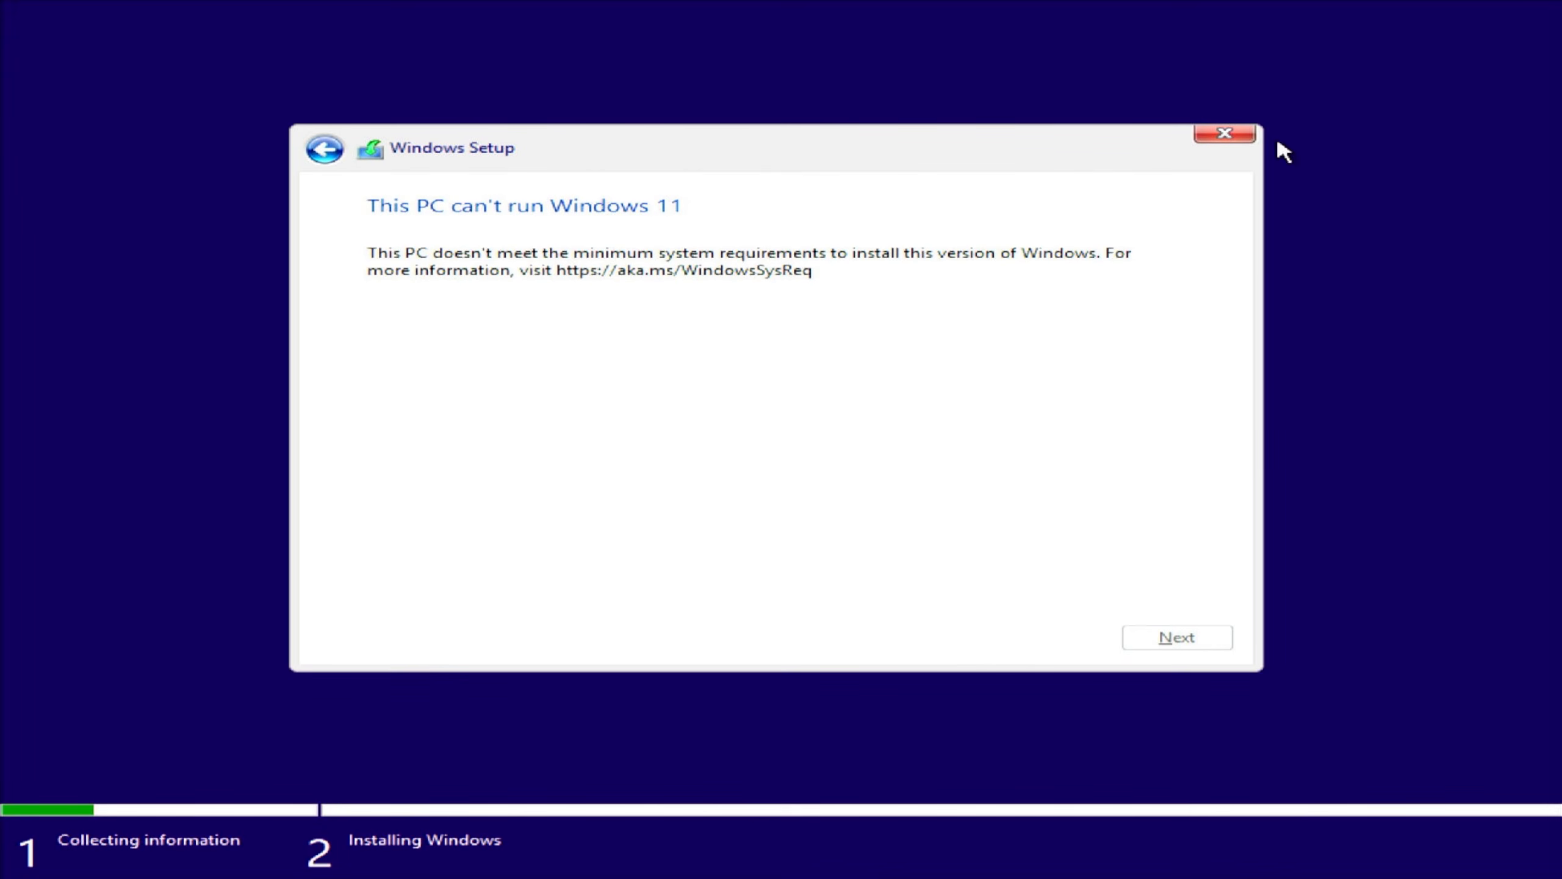
{"action": "left_click", "coordinate": [315, 158]}
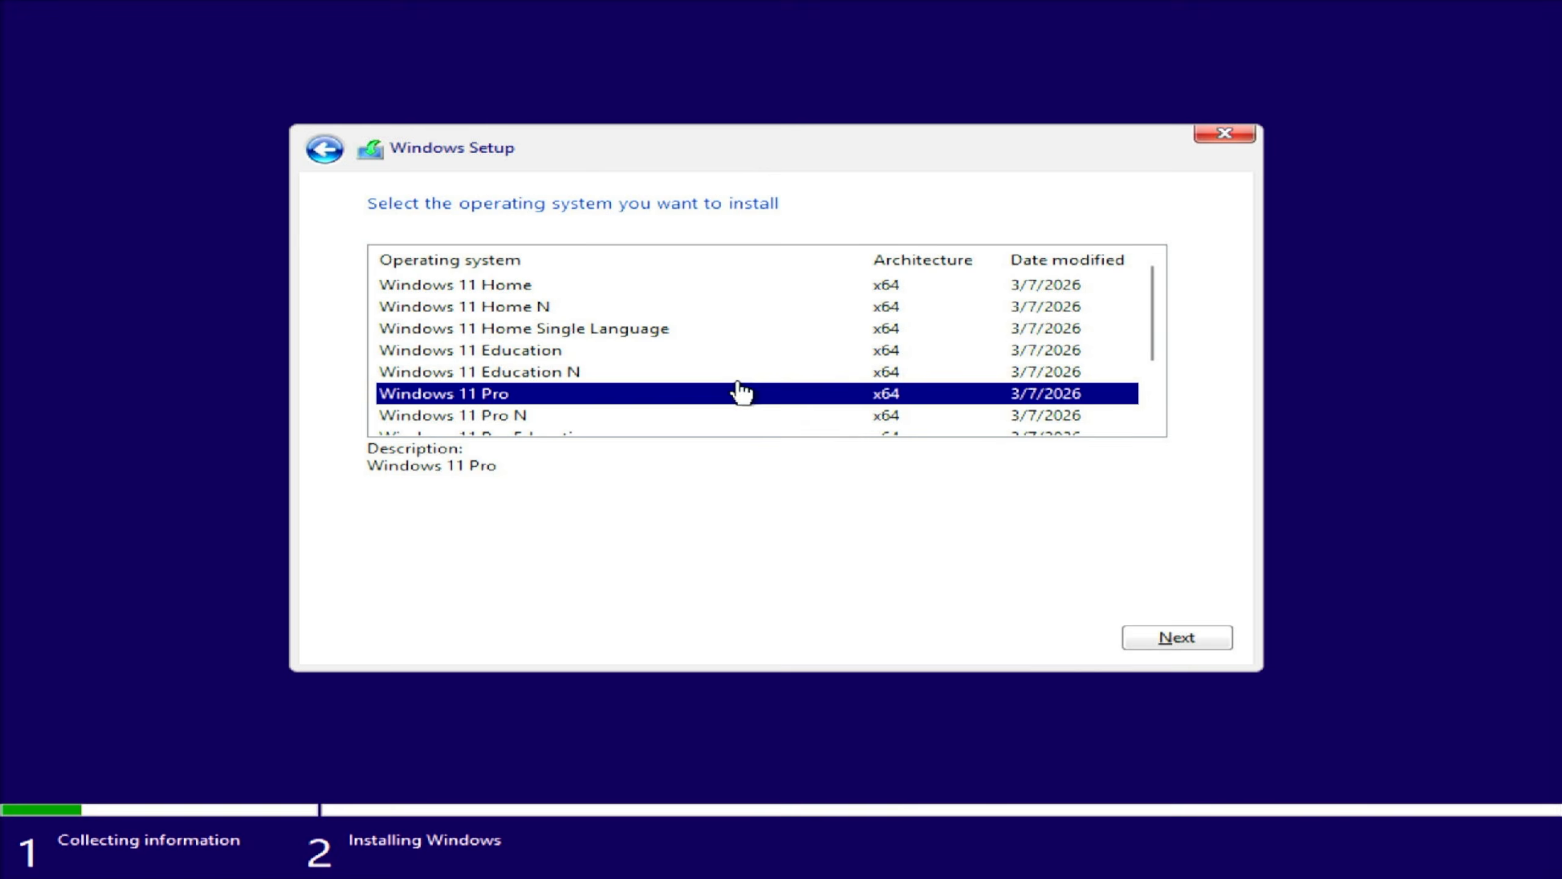
{"action": "left_click", "coordinate": [1187, 637]}
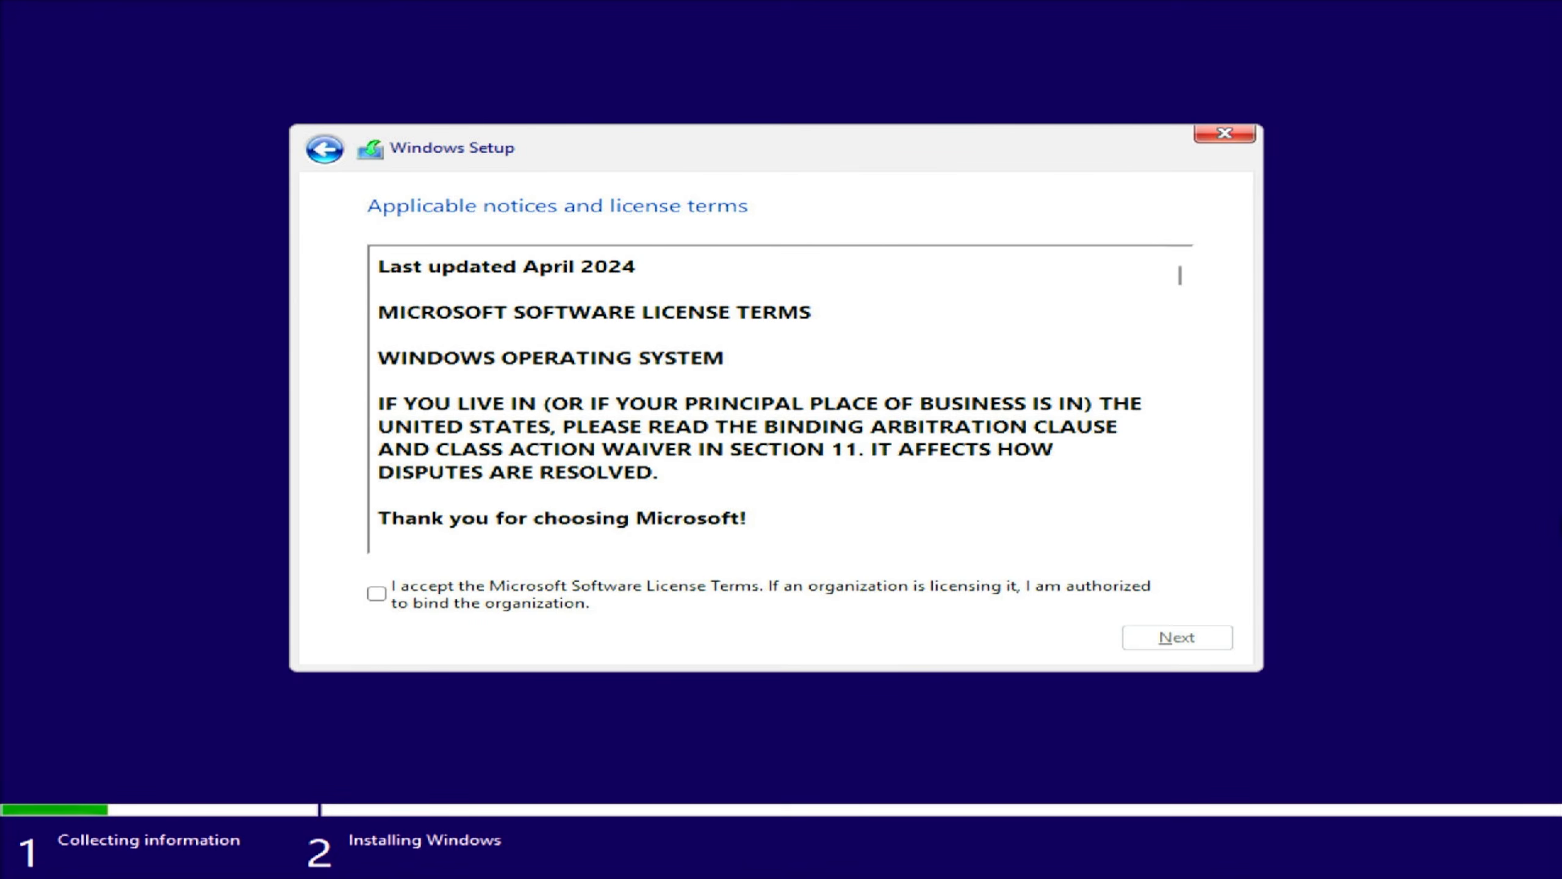
{"action": "left_click", "coordinate": [707, 606]}
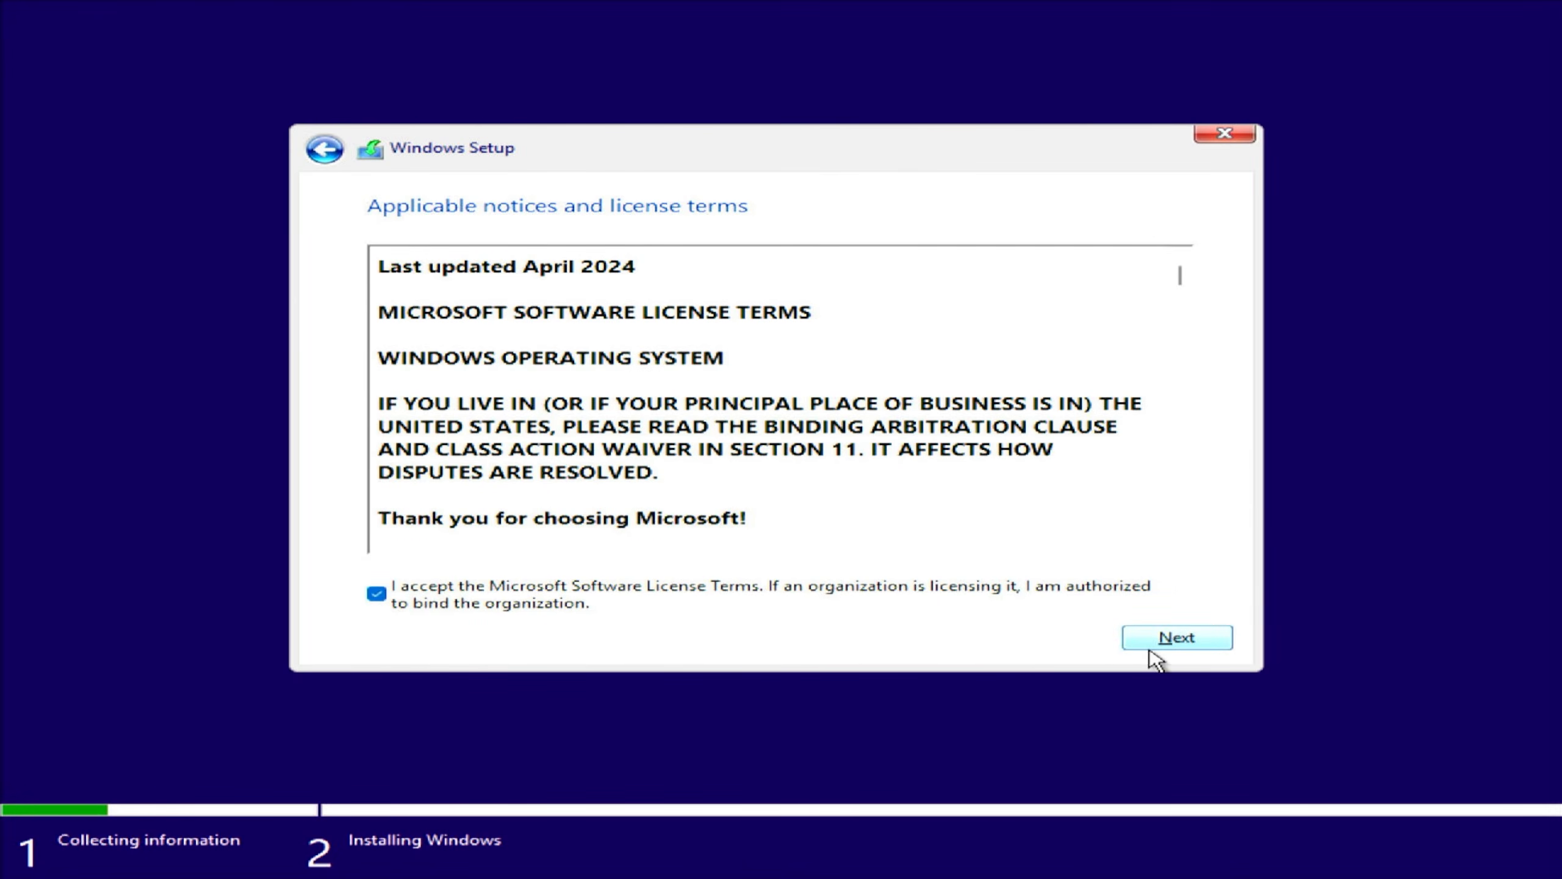
{"action": "left_click", "coordinate": [1166, 643]}
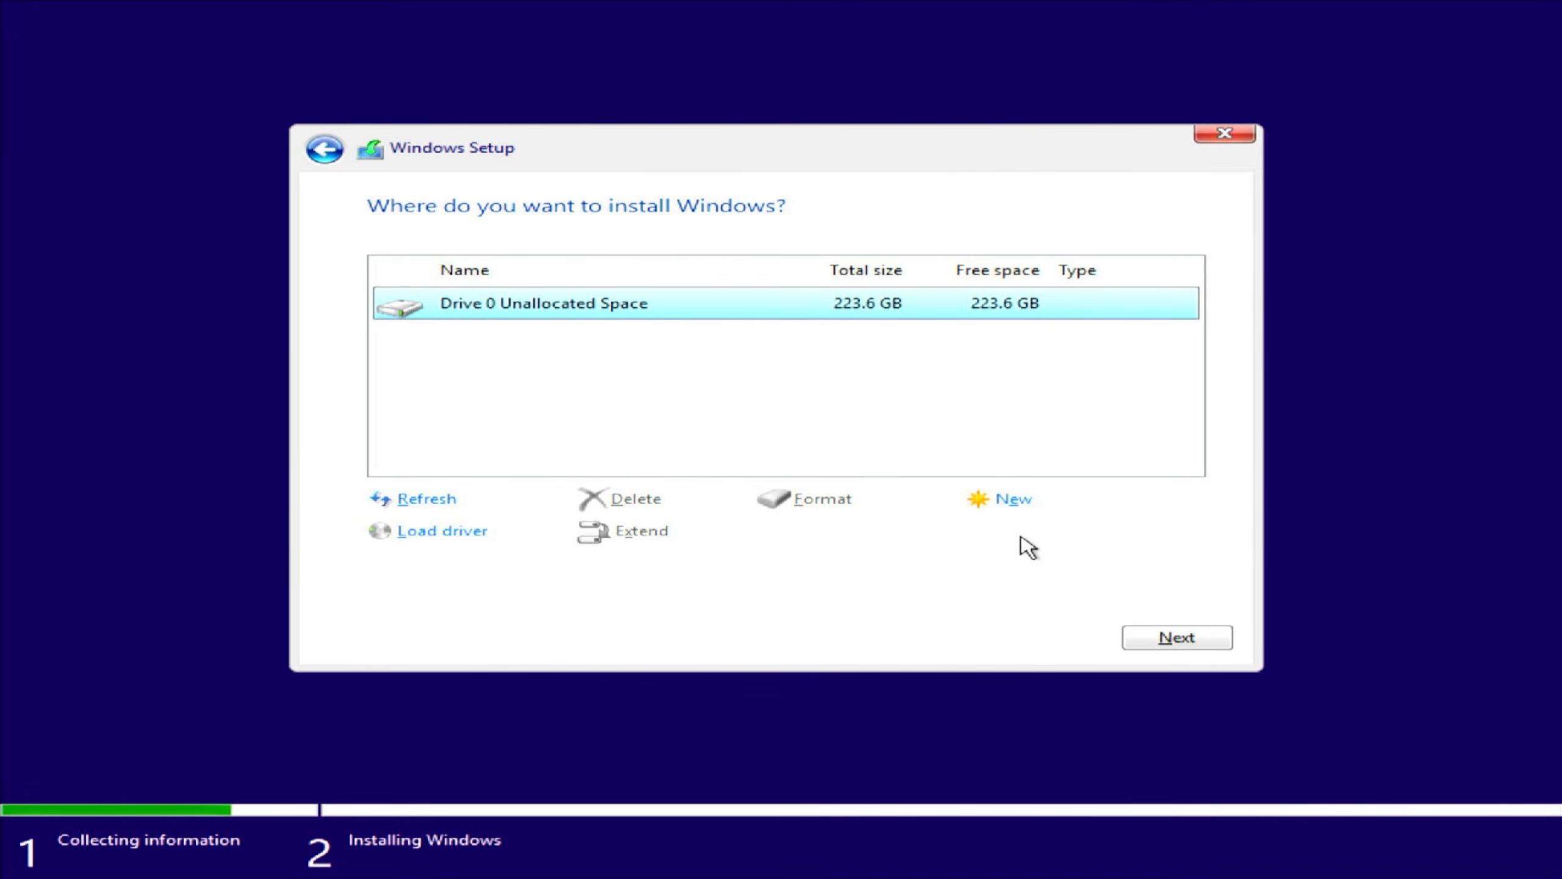
{"action": "left_click", "coordinate": [1141, 644]}
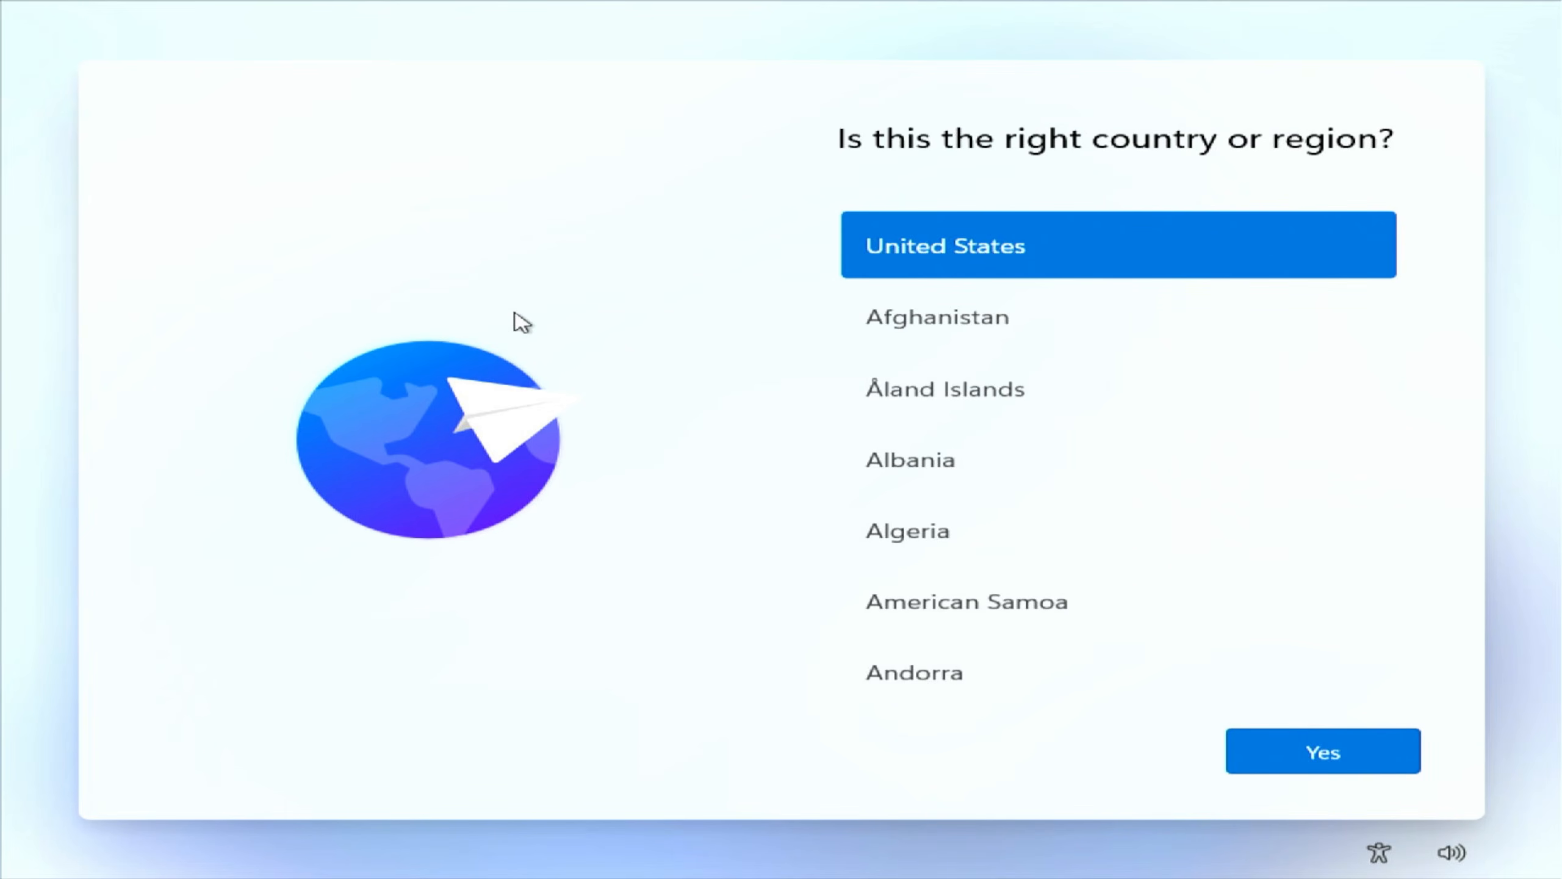
- Run start ms-cxh:localonly from a Shift+F10 prompt and create local user PC with no password
{"action": "key", "text": "shift+F10"}
{"action": "type", "text": "start"}
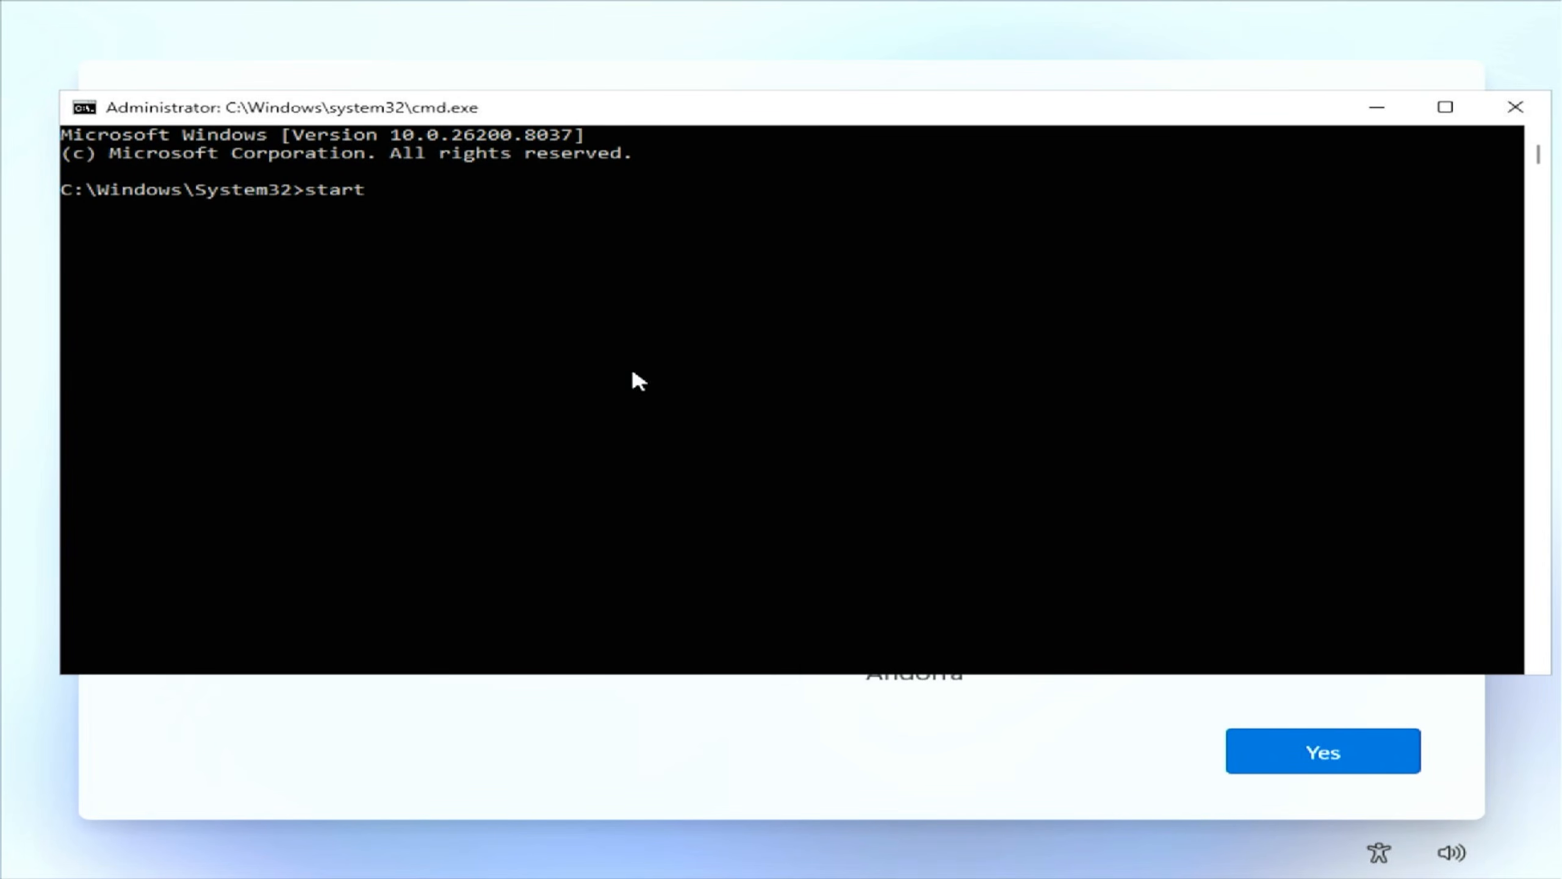
{"action": "type", "text": " ms-cxh:localonly"}
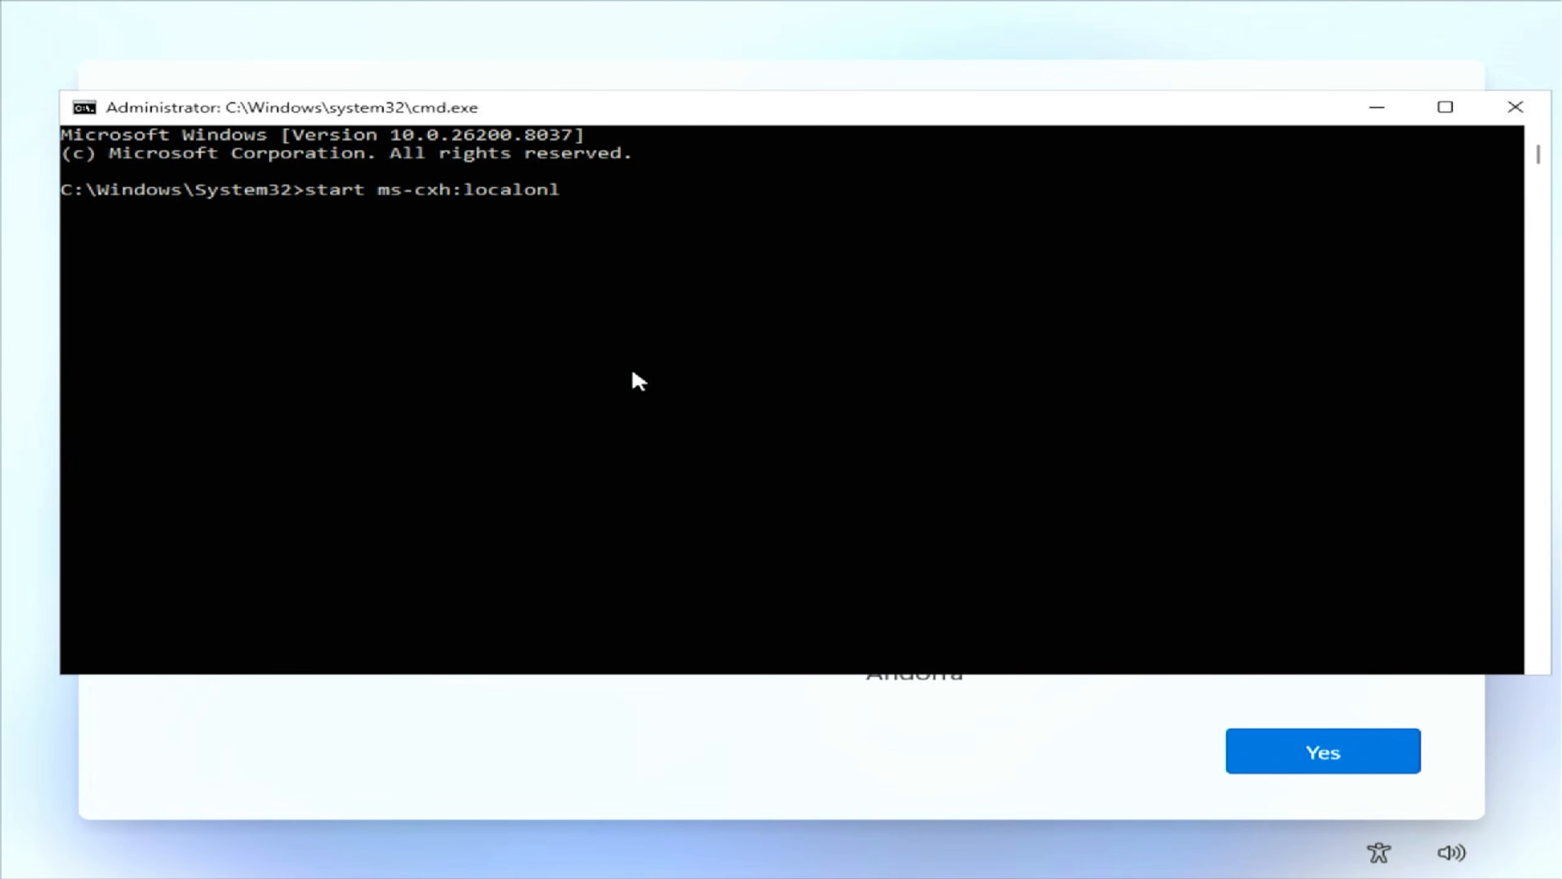
{"action": "key", "text": "Return"}
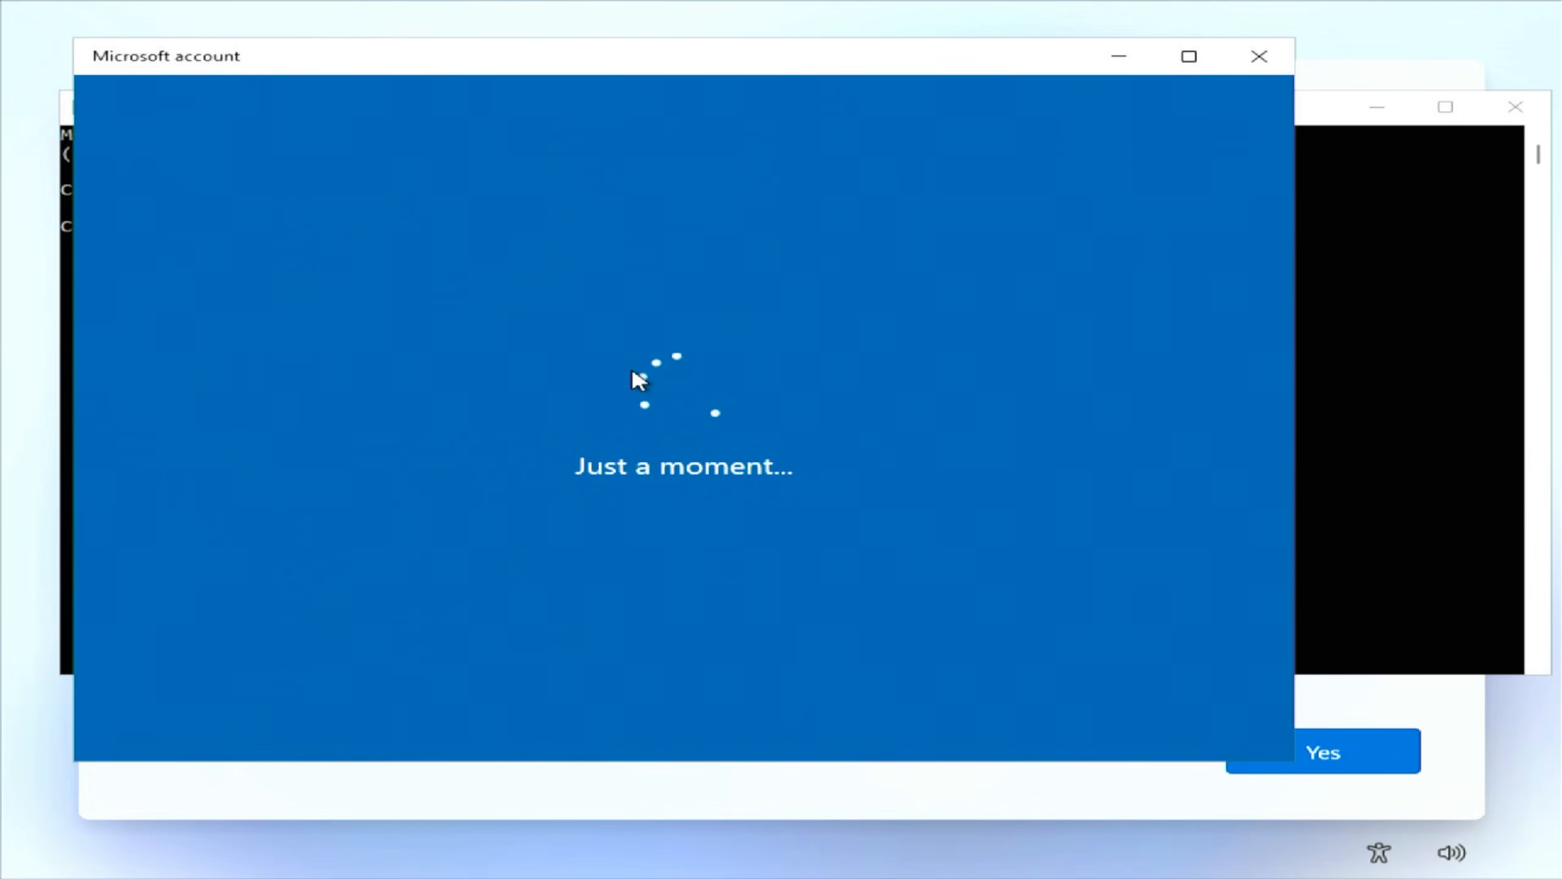
{"action": "type", "text": "PC"}
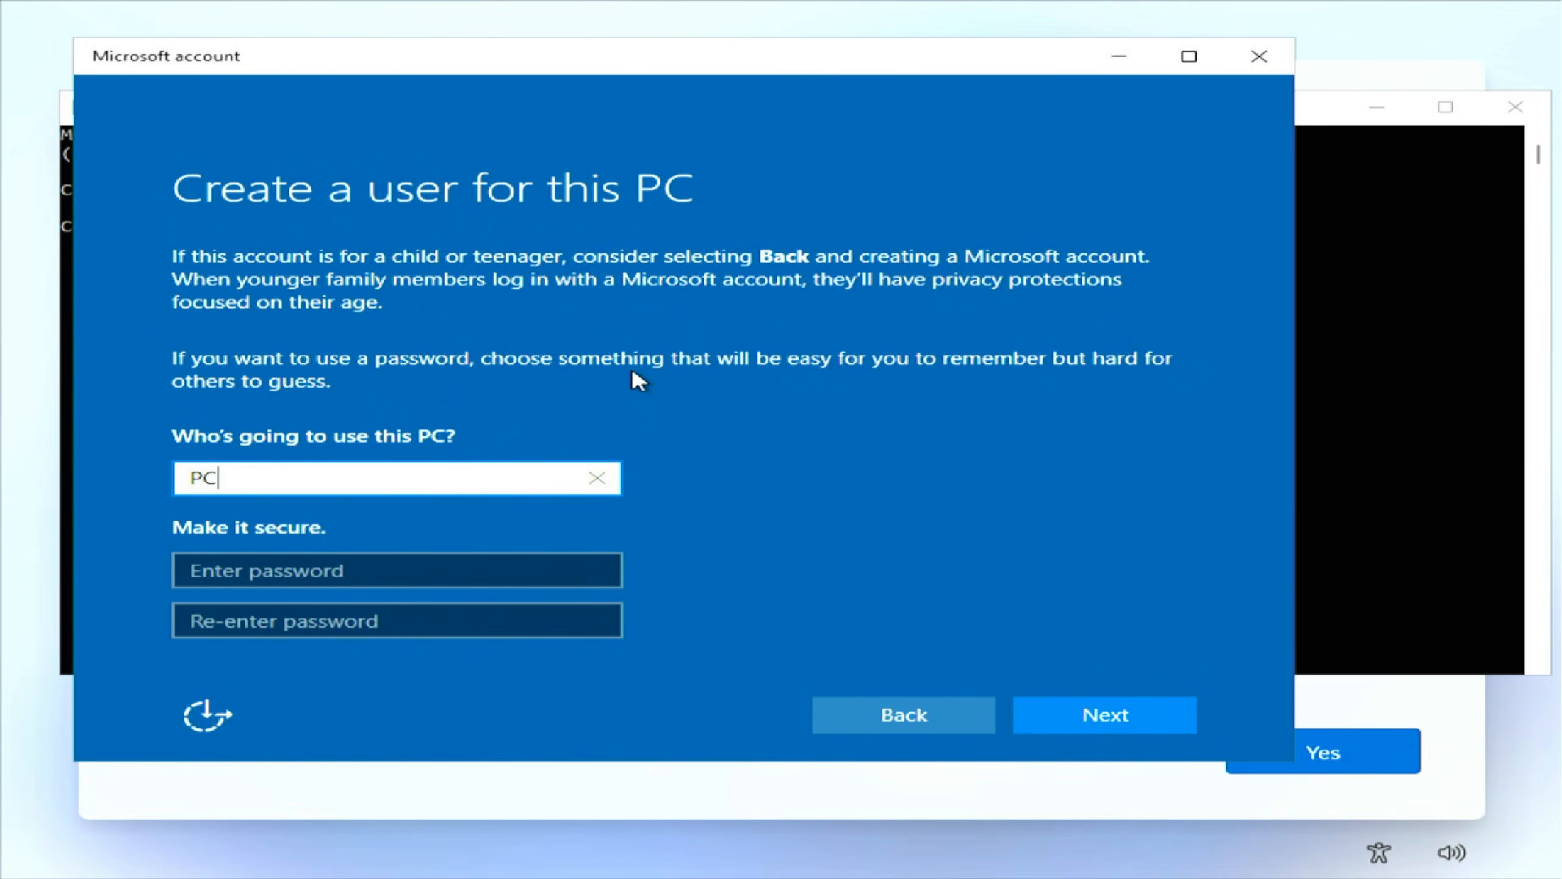
{"action": "key", "text": "Return"}
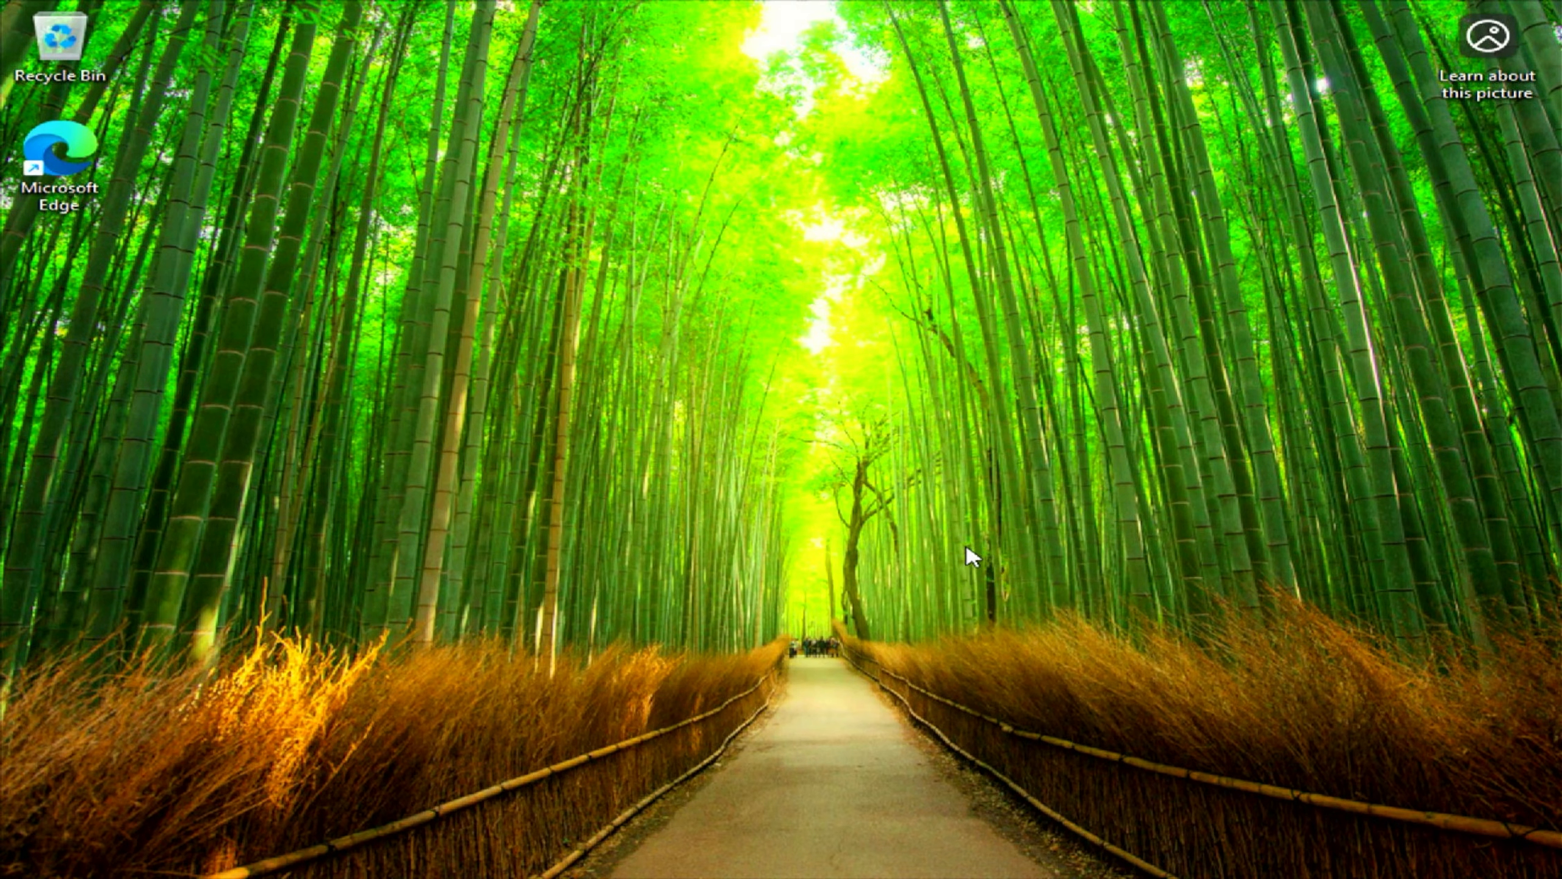
- Open System > About in Settings from the Start button's quick-link menu and maximize it
{"action": "key", "text": "super"}
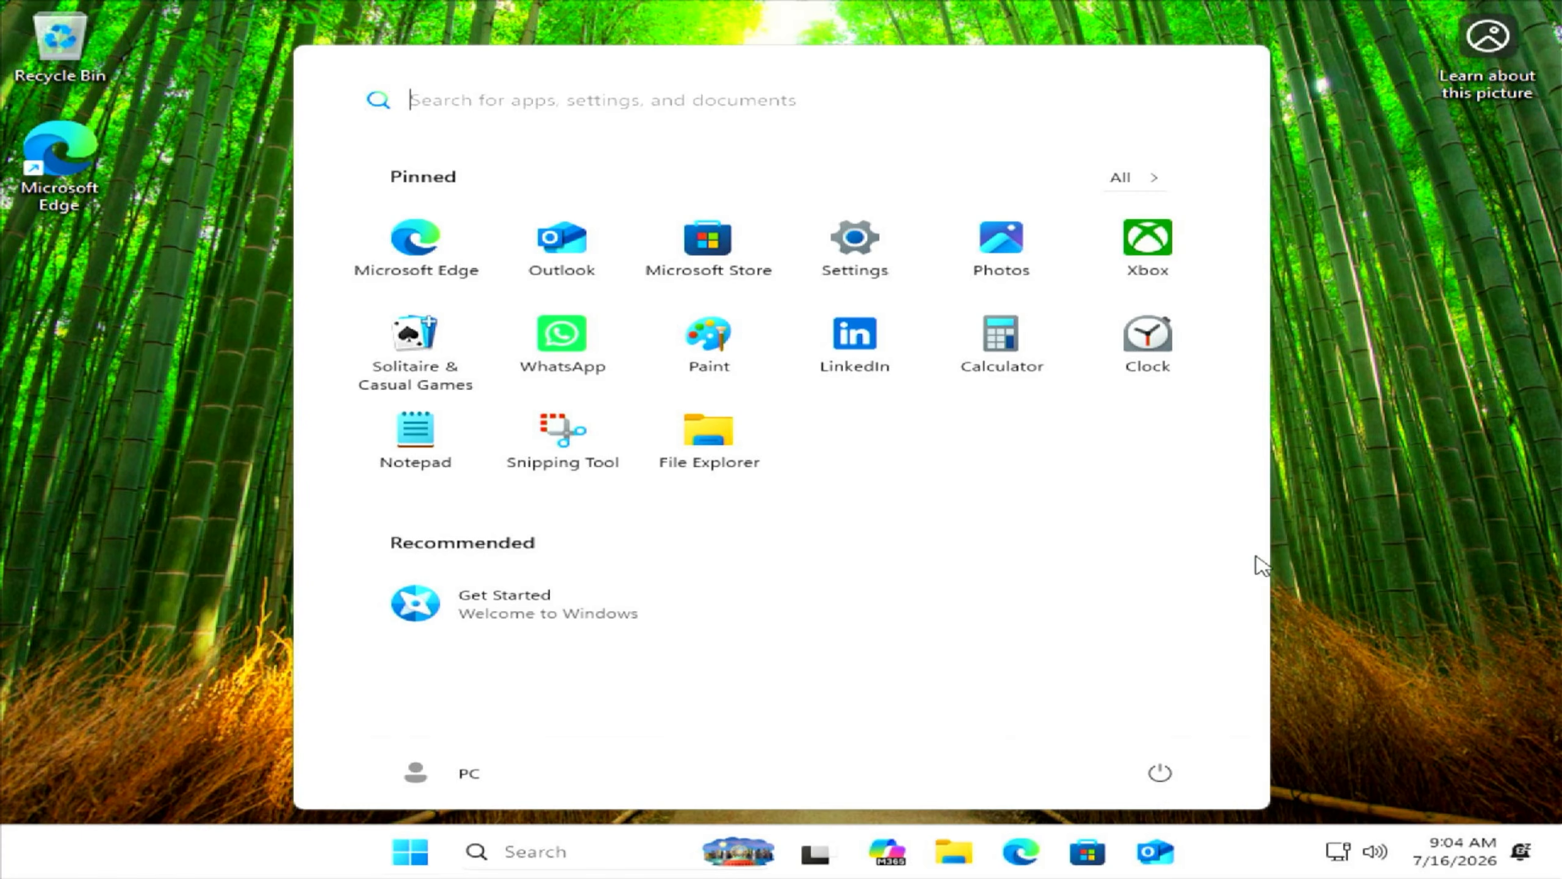
{"action": "right_click", "coordinate": [414, 845]}
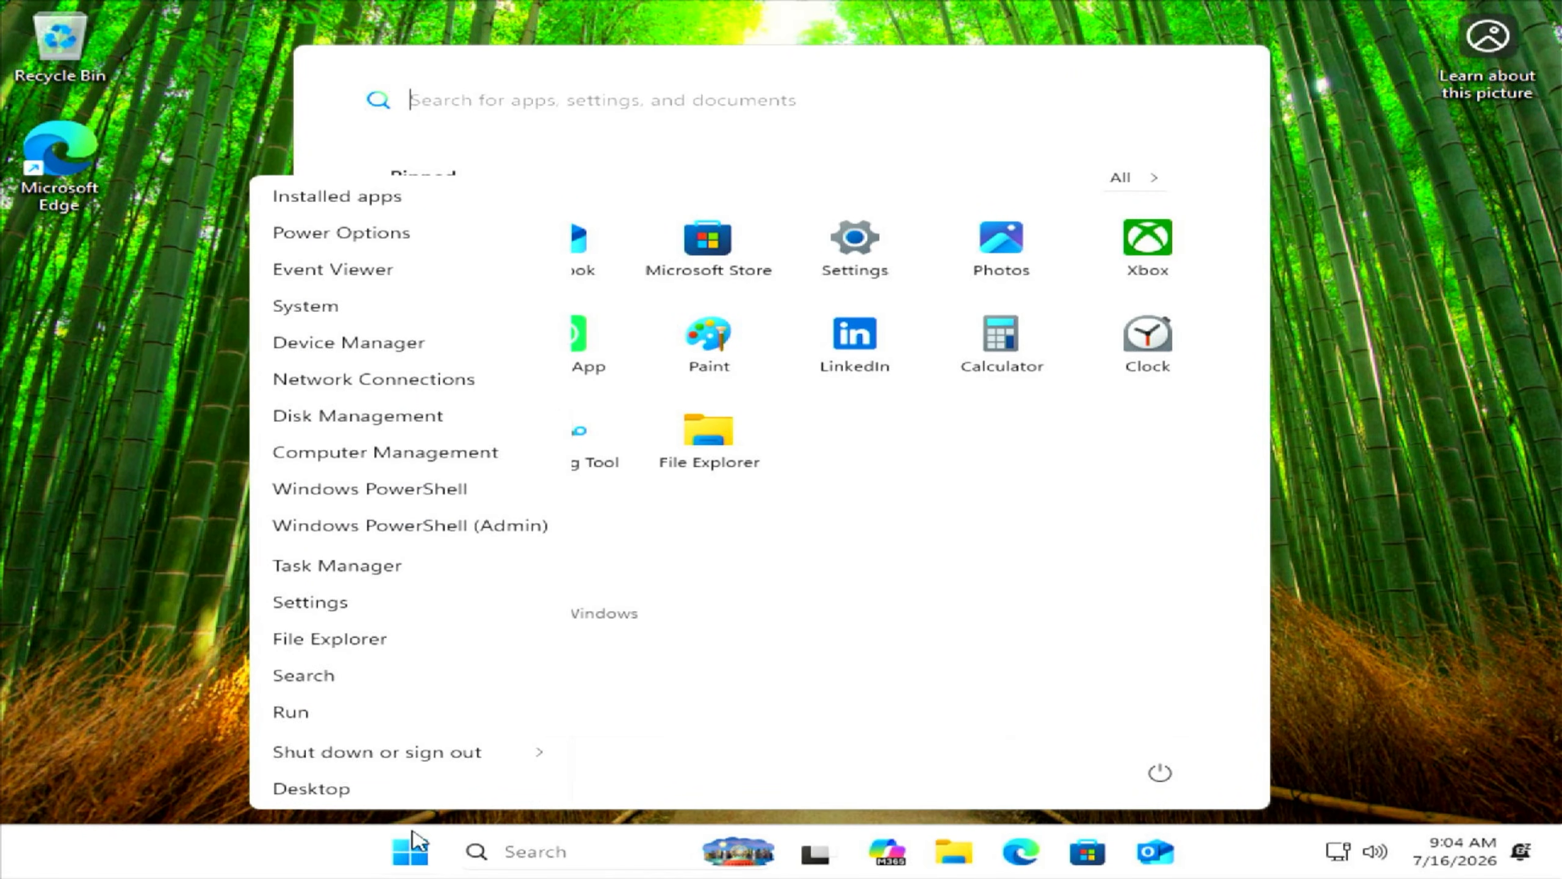
{"action": "left_click", "coordinate": [366, 310]}
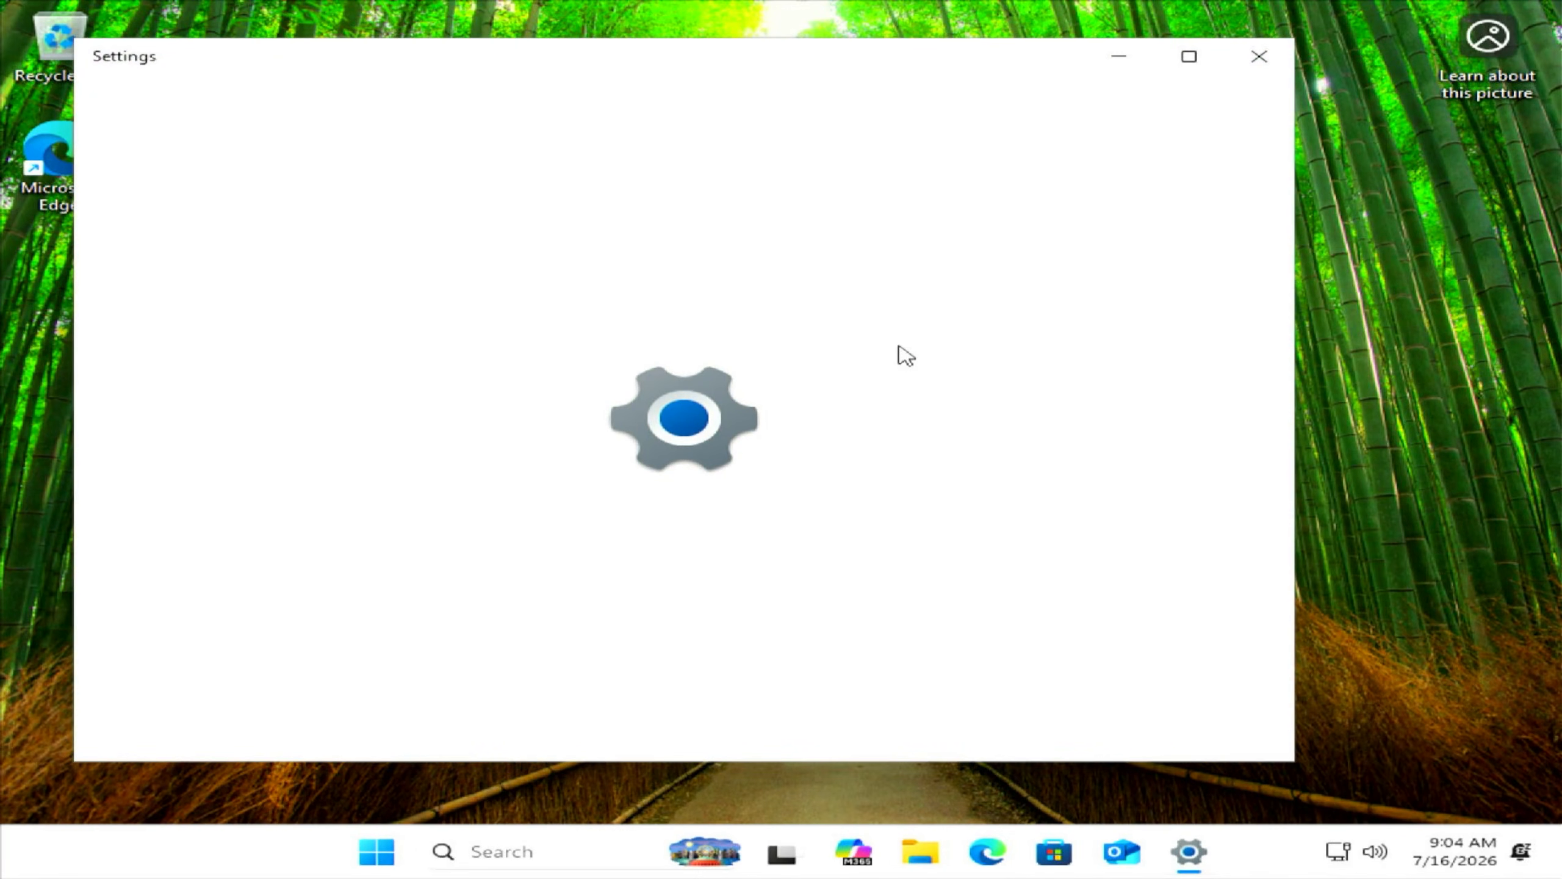
{"action": "left_click", "coordinate": [1189, 56]}
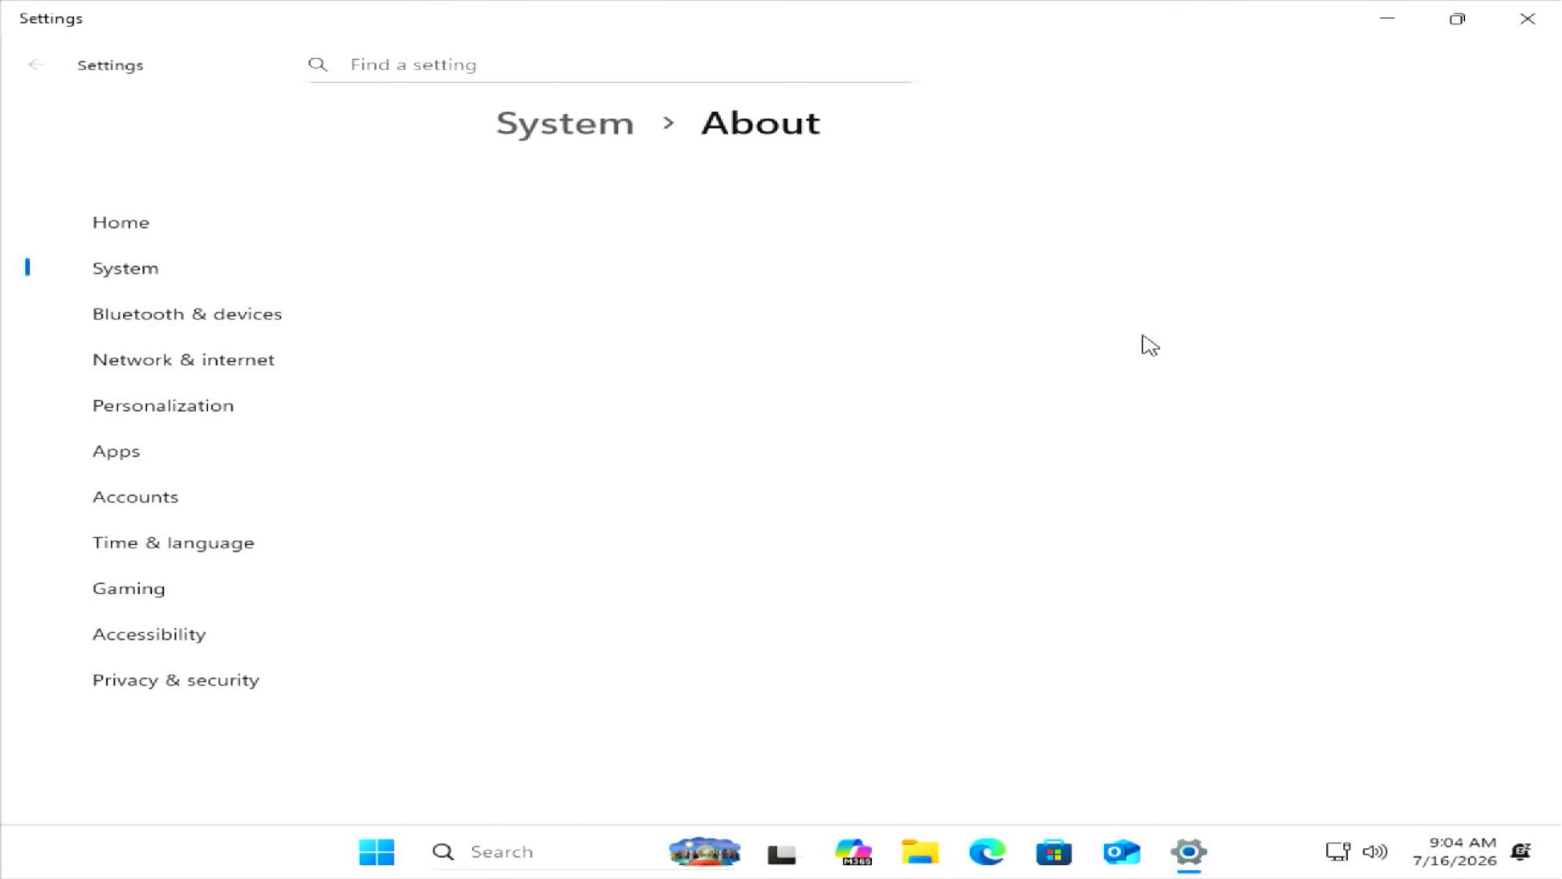
- Highlight the Windows 11 Pro edition and 25H2 version under Windows specifications
{"action": "scroll", "coordinate": [1066, 331], "scroll_direction": "down", "scroll_amount": 4}
{"action": "scroll", "coordinate": [1068, 338], "scroll_direction": "down", "scroll_amount": 2}
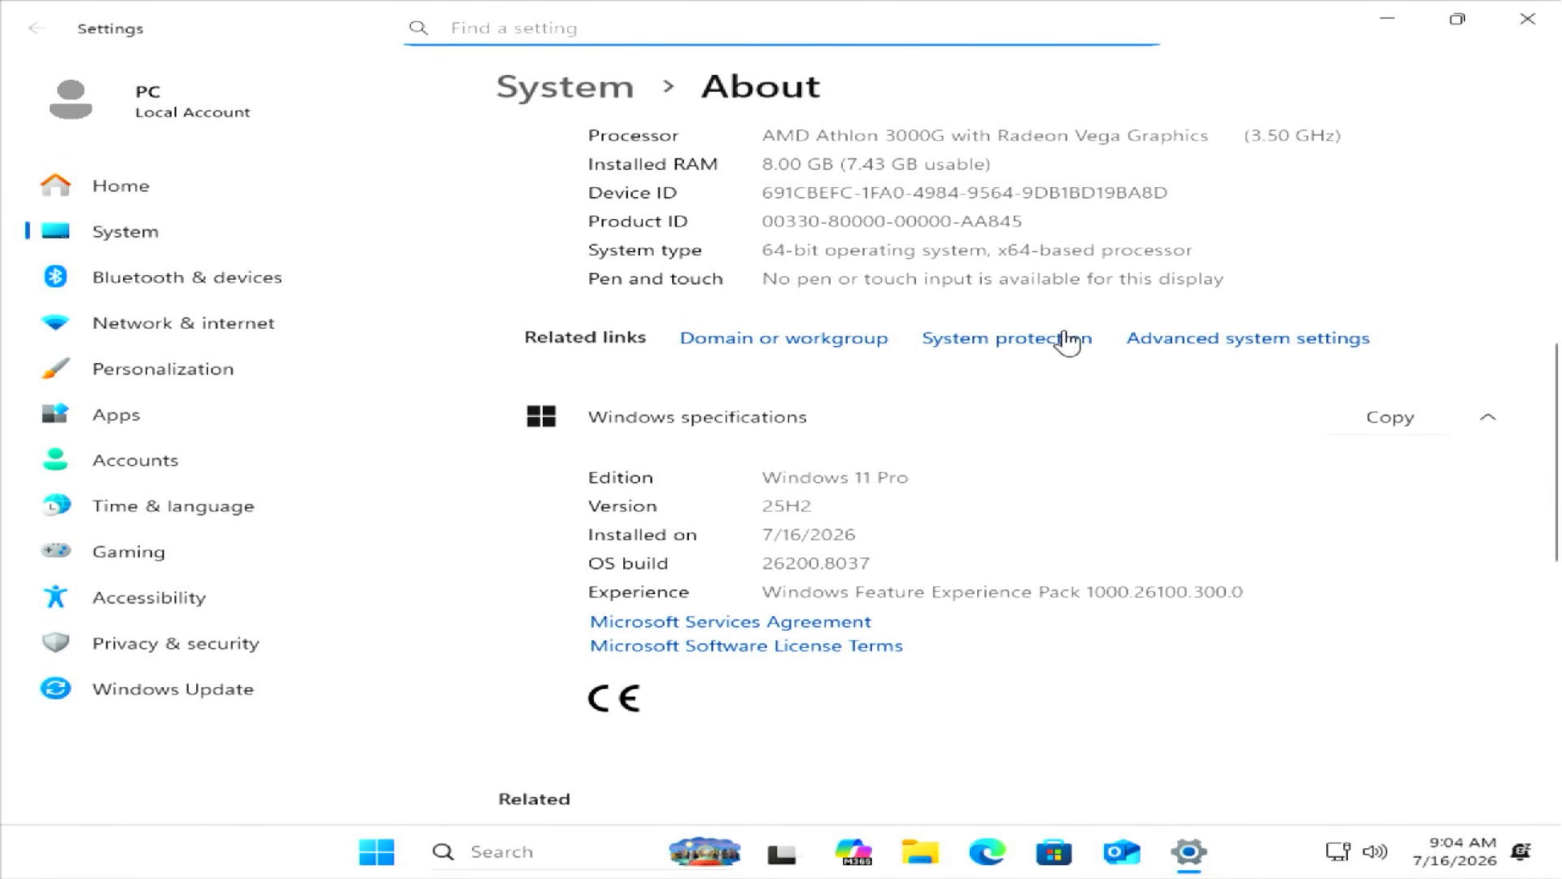
{"action": "scroll", "coordinate": [1064, 339], "scroll_direction": "up", "scroll_amount": 1}
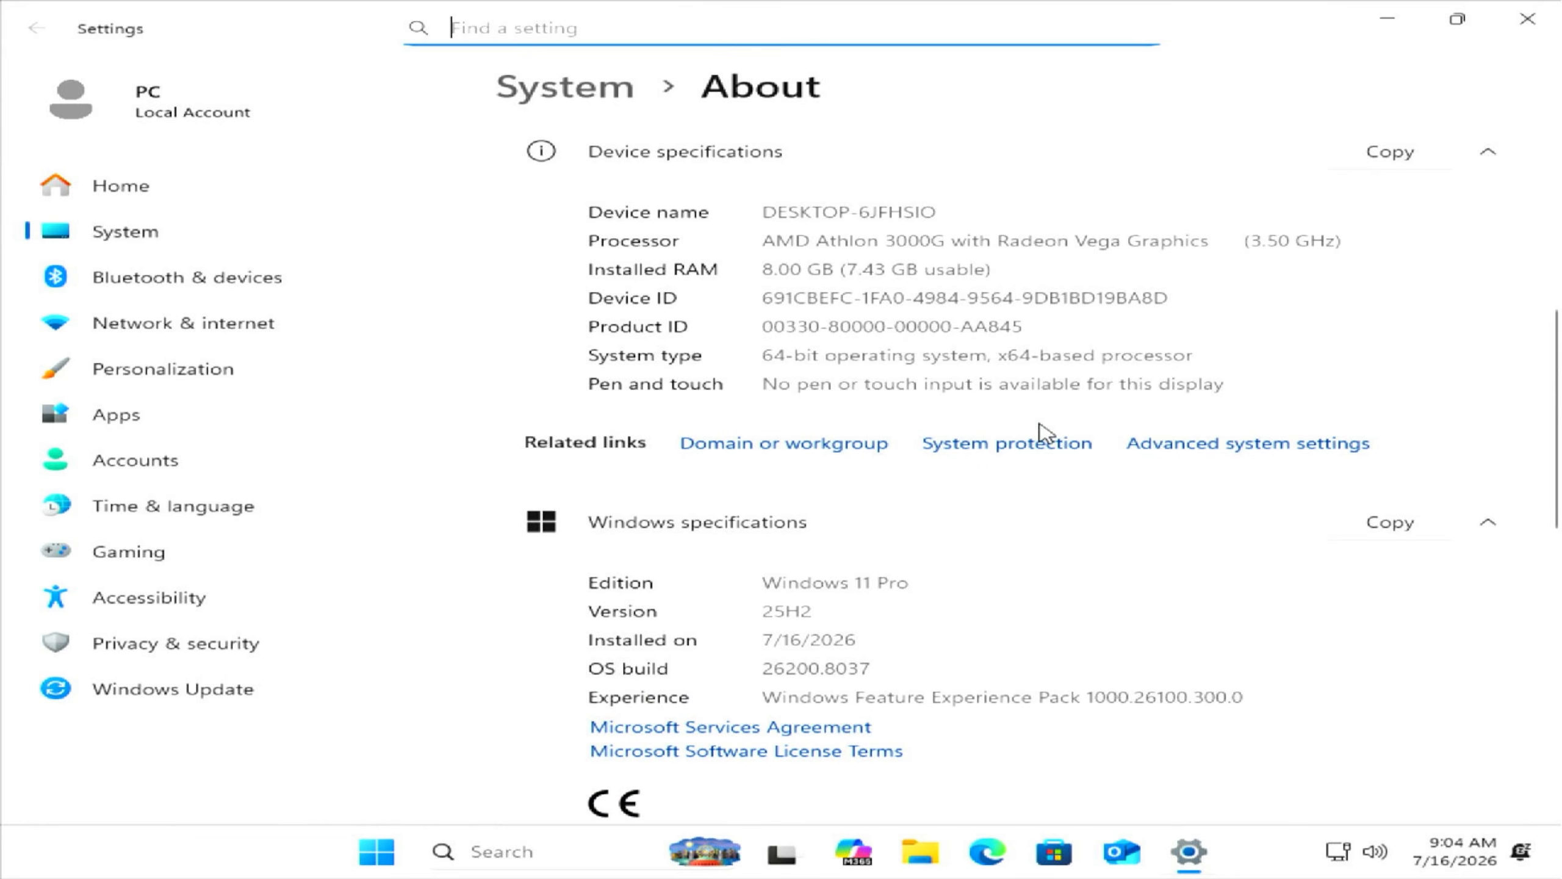
{"action": "left_click", "coordinate": [767, 616]}
{"action": "left_click_drag", "start_coordinate": [776, 588], "coordinate": [966, 582]}
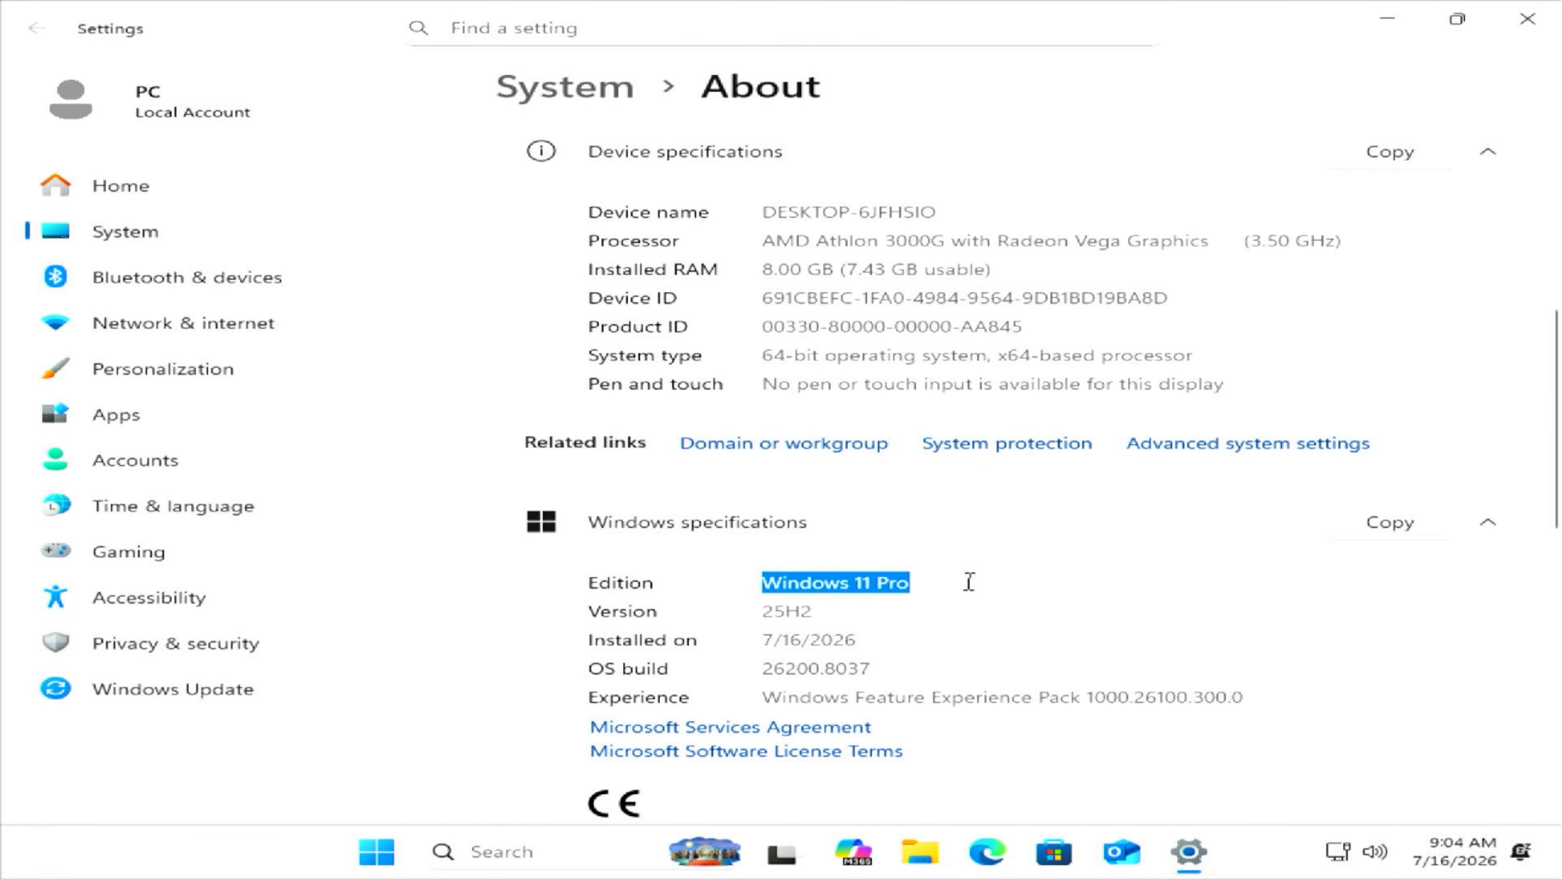
{"action": "left_click_drag", "start_coordinate": [762, 621], "coordinate": [917, 603]}
{"action": "left_click", "coordinate": [927, 589]}
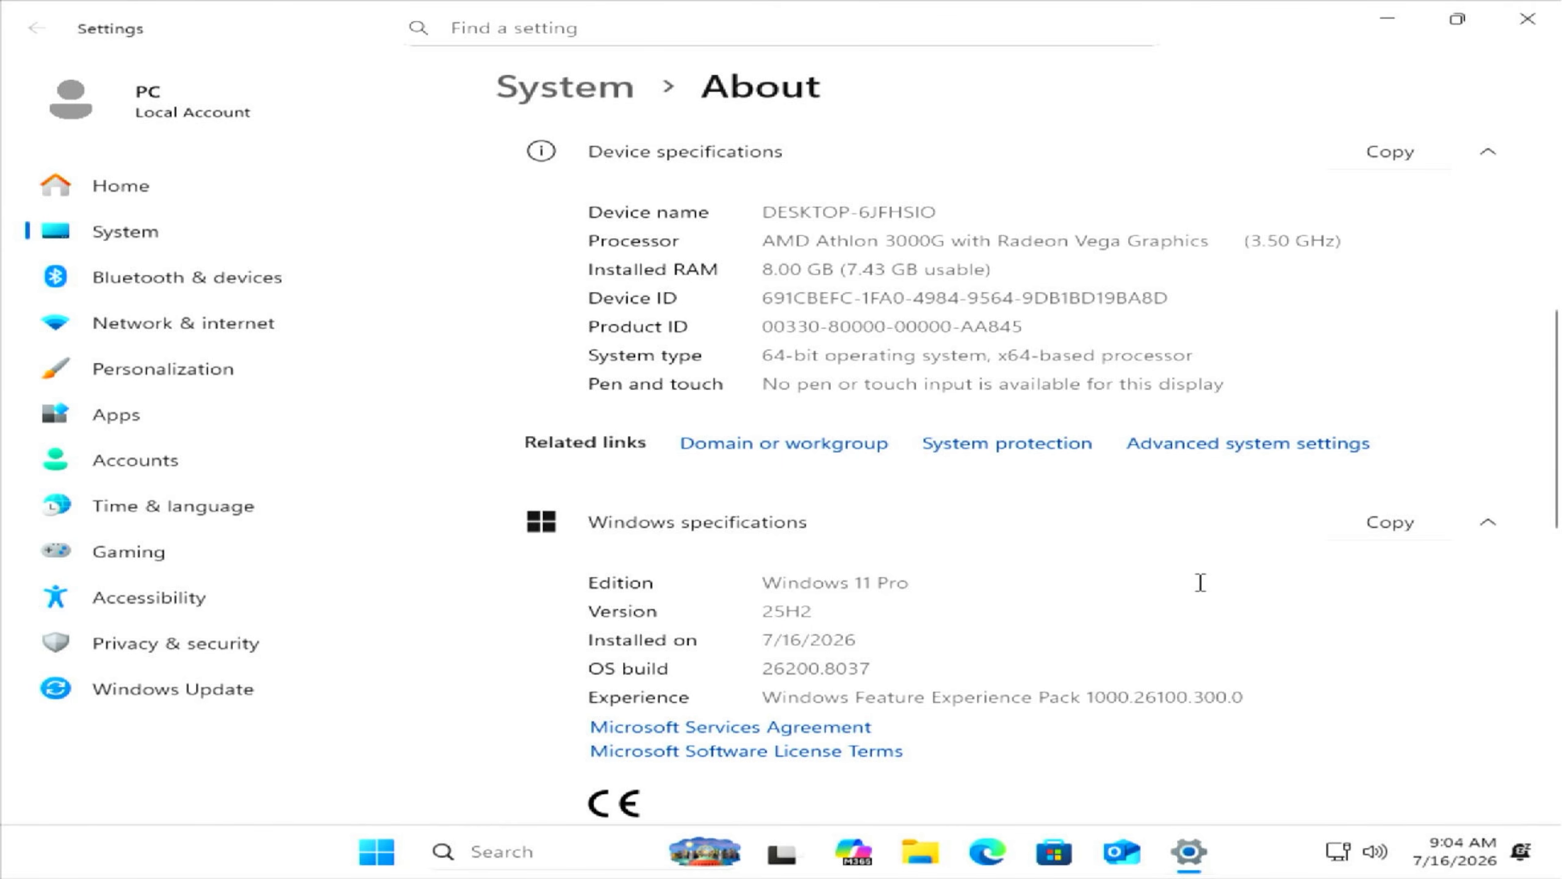